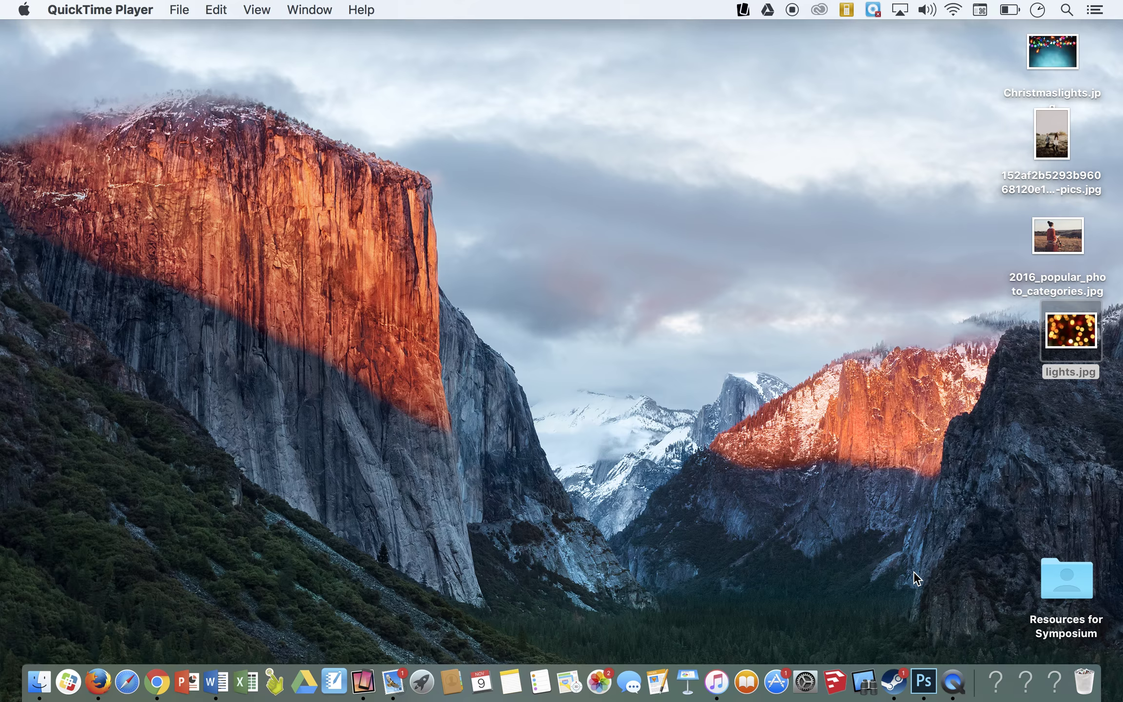
Switch to Photoshop and activate the marquee, lasso, quick selection and eyedropper tools in turn
click(926, 683)
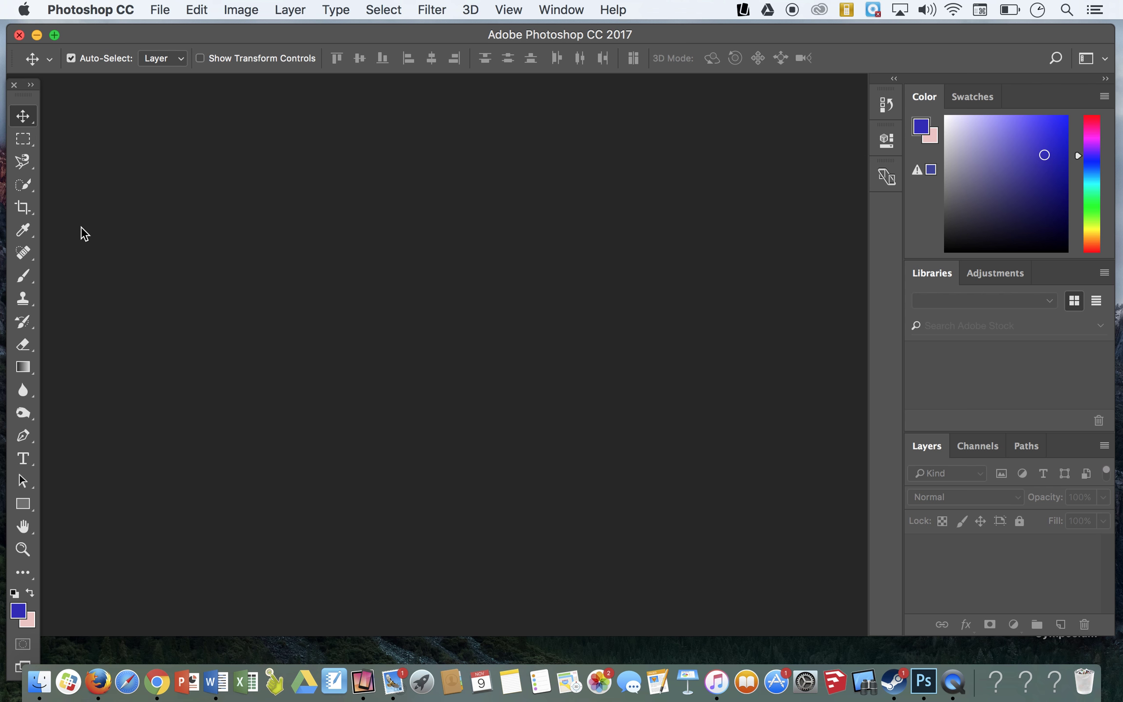
click(24, 144)
click(23, 164)
click(22, 188)
click(23, 230)
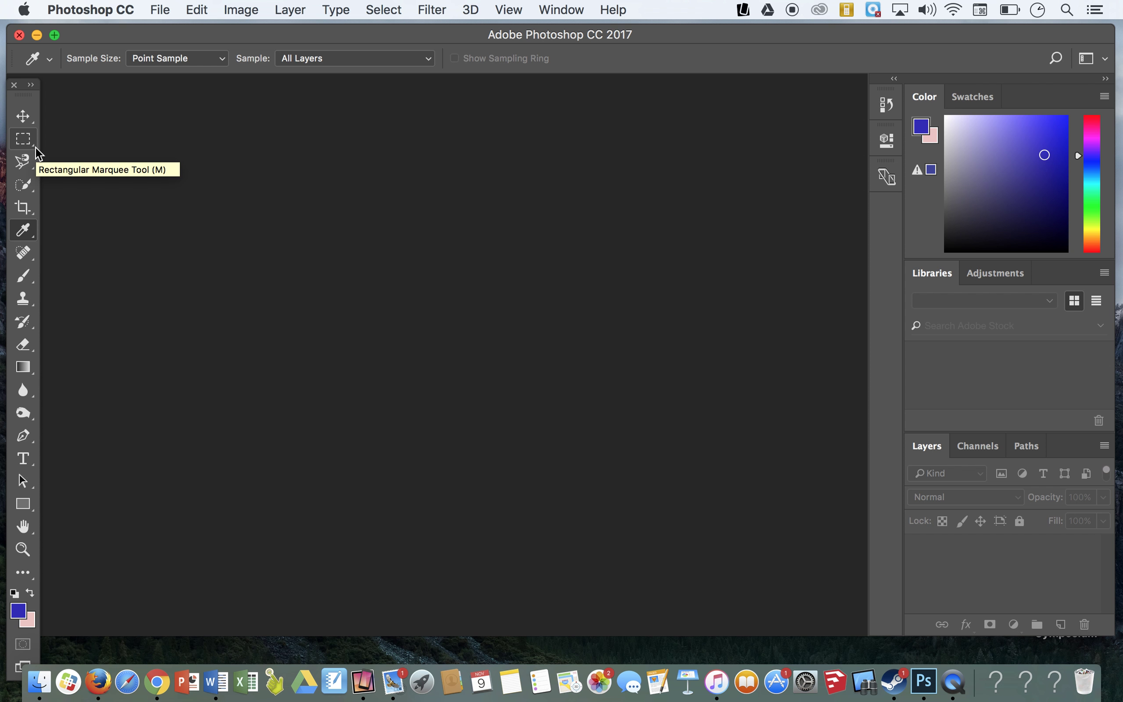
Change the active tools of the three selection tool groups to Elliptical Marquee, Polygonal Lasso and Magic Wand
click(24, 141)
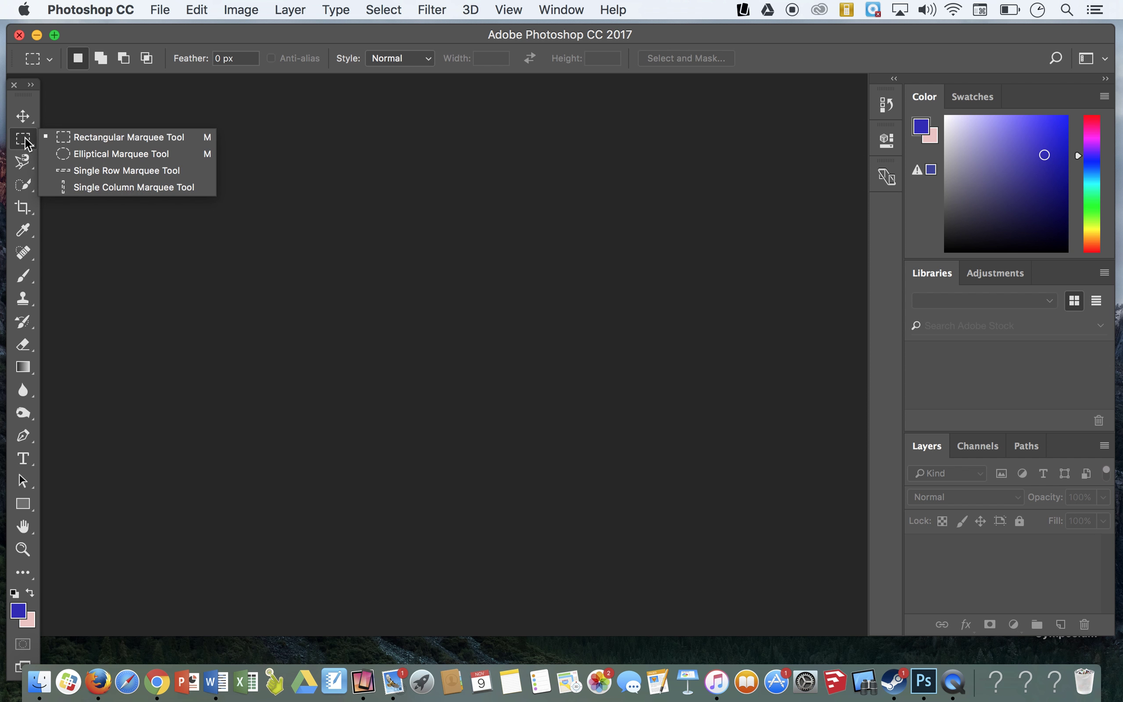
click(66, 152)
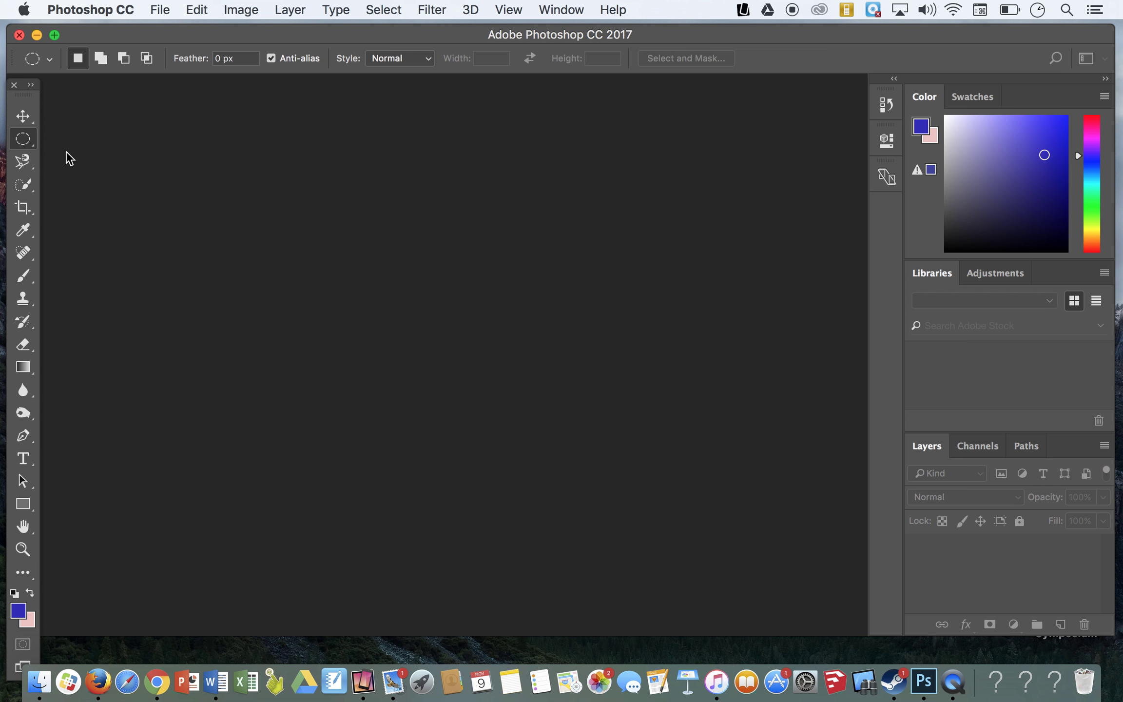
click(22, 155)
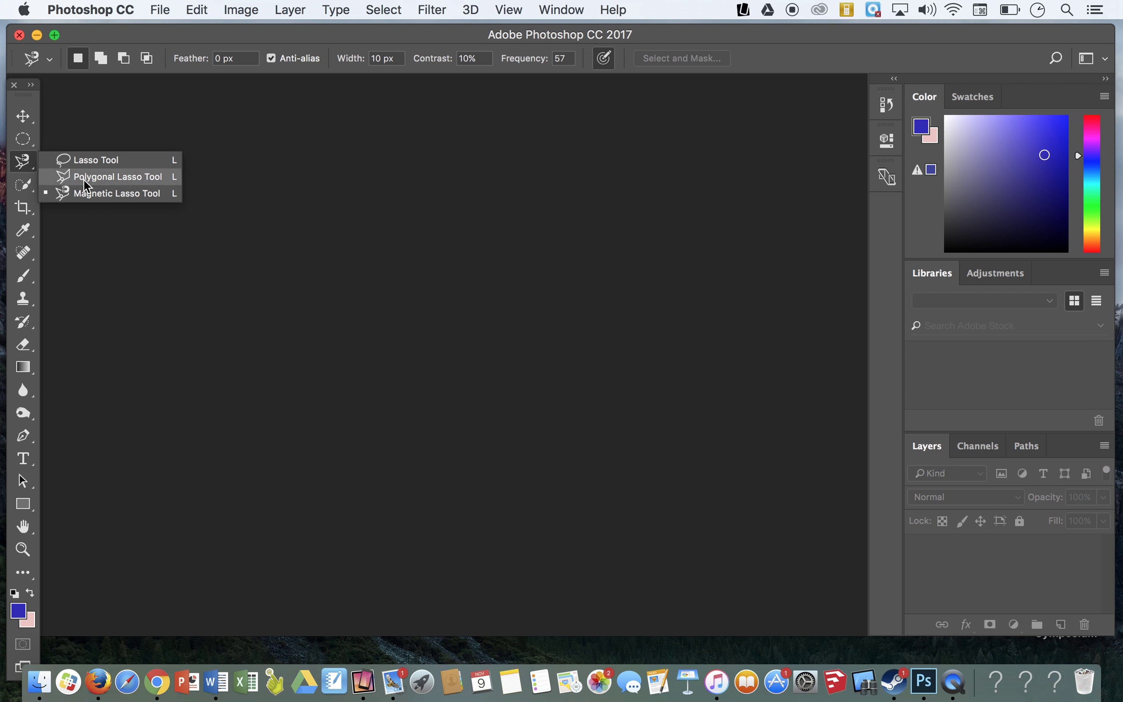
click(83, 176)
click(23, 184)
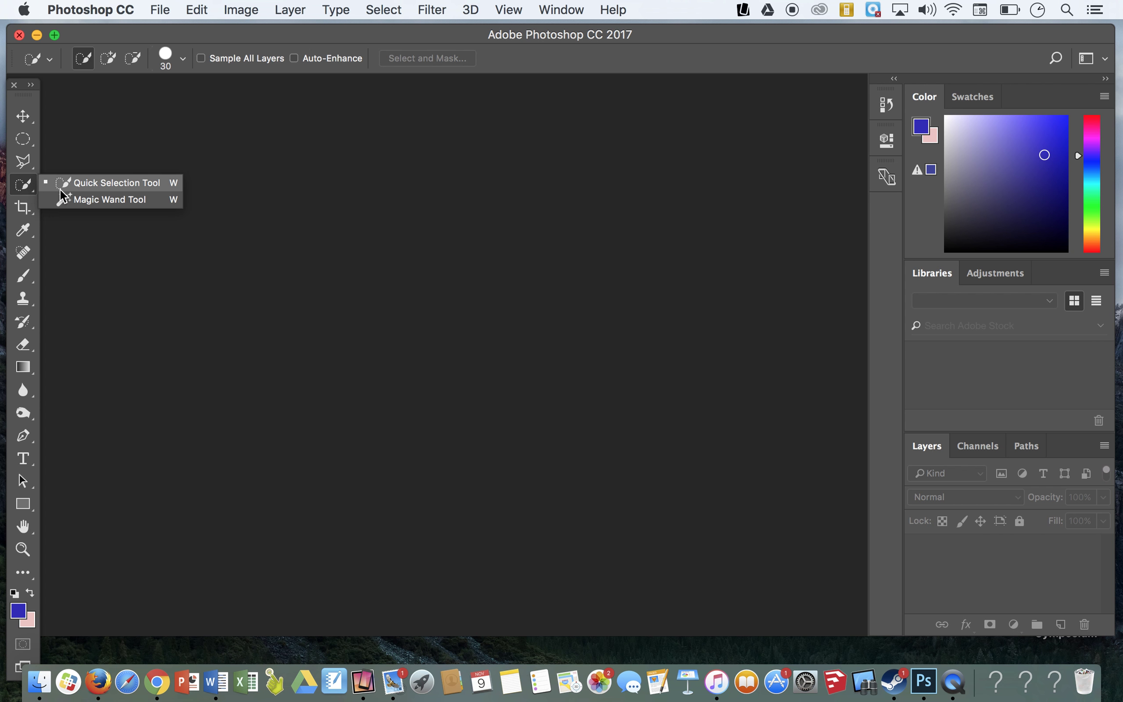
click(74, 197)
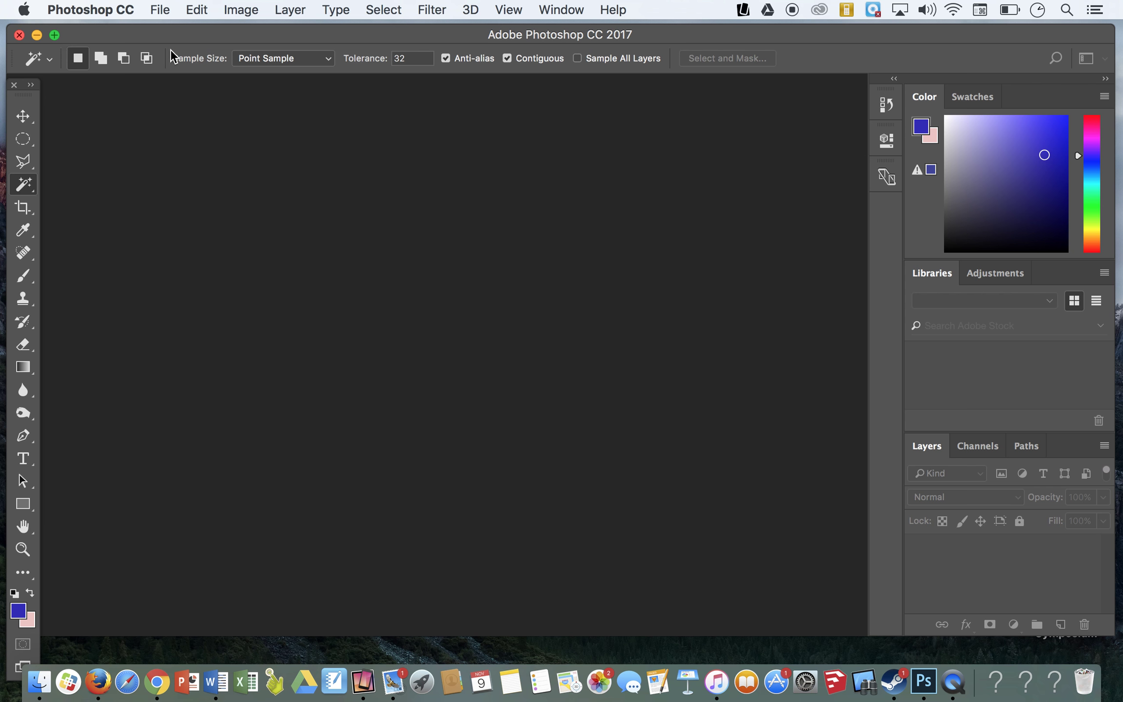
Examine the options of the Move, Elliptical Marquee, Polygonal Lasso and Magic Wand tools one after another
click(16, 119)
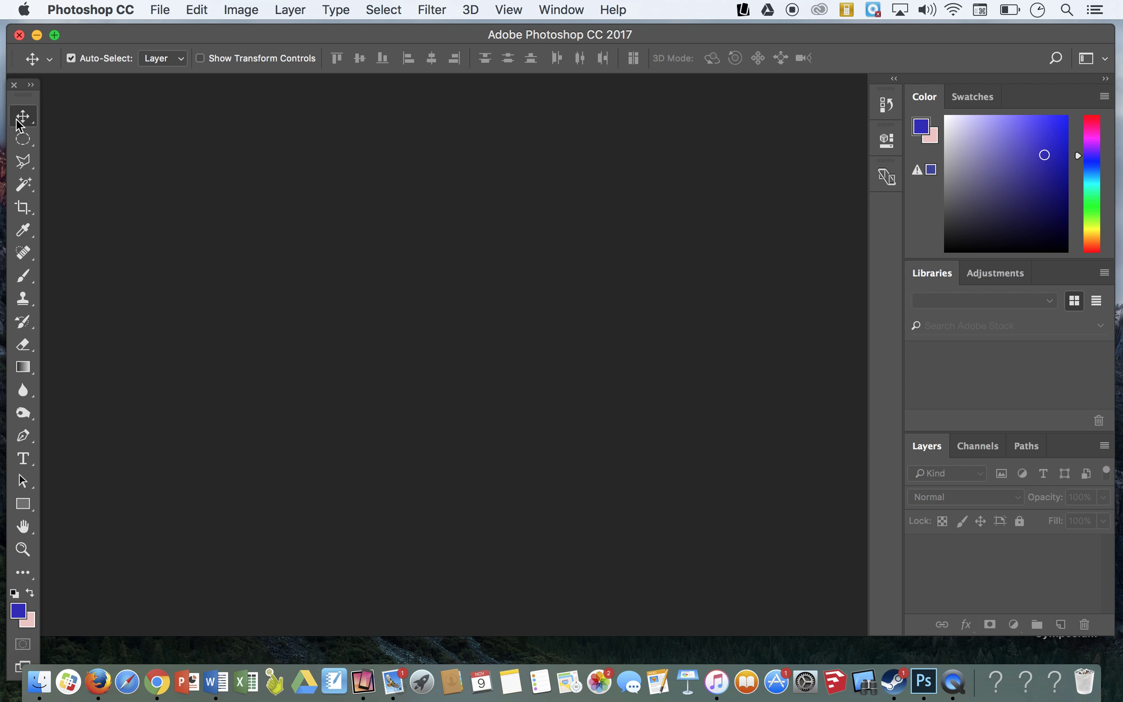
click(27, 147)
click(24, 162)
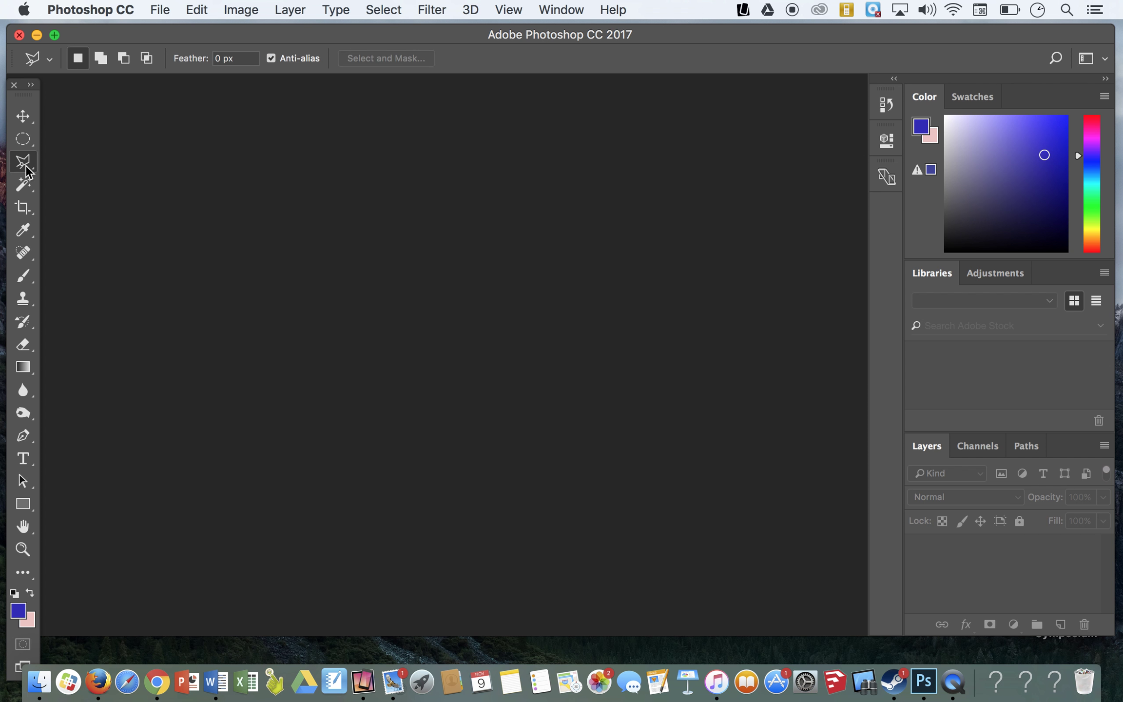
click(23, 190)
click(27, 228)
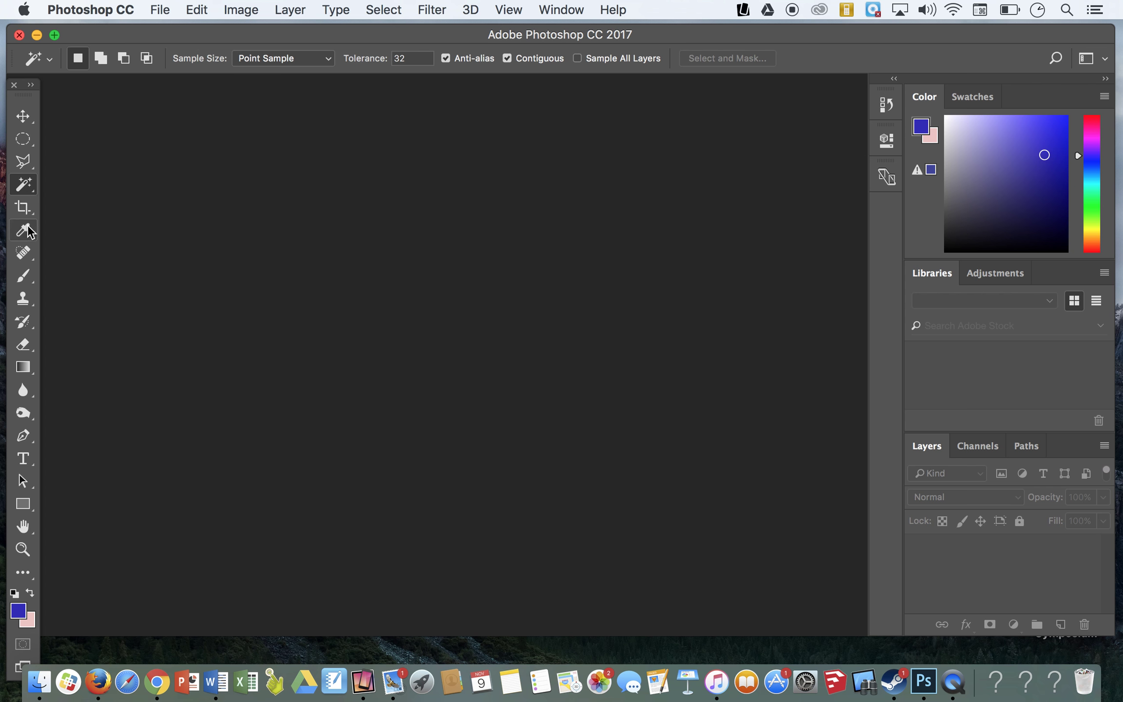
Activate the Brush tool and look through its size, hardness and brush tip presets
click(31, 287)
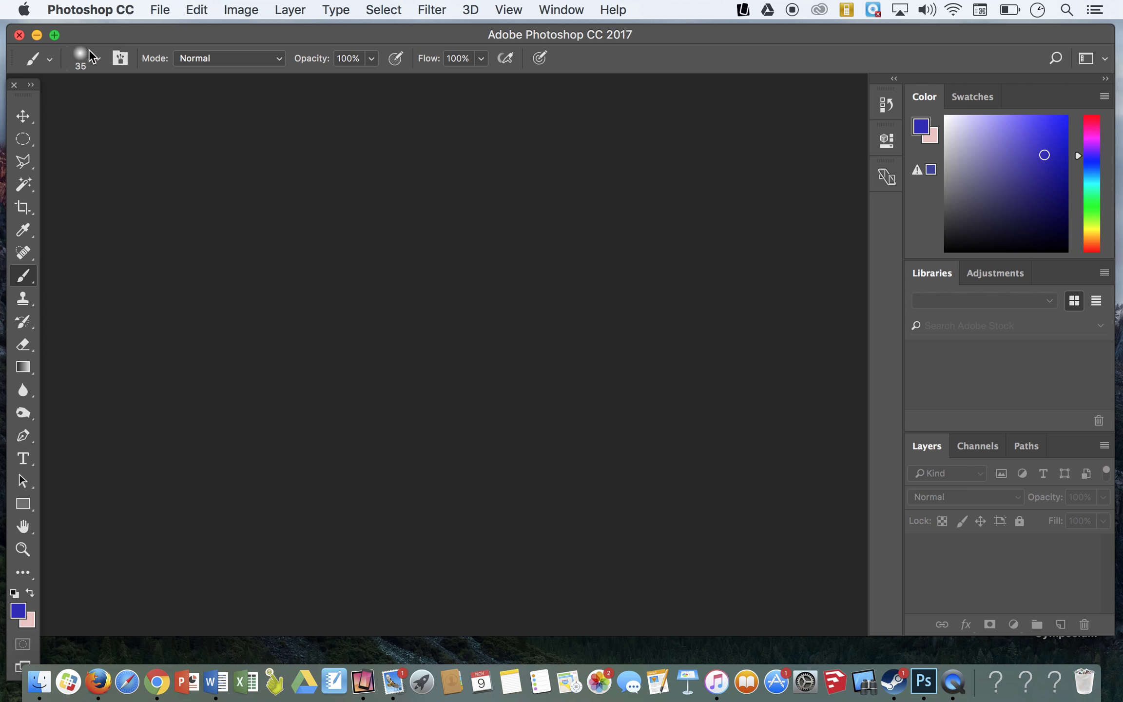
click(45, 62)
click(91, 61)
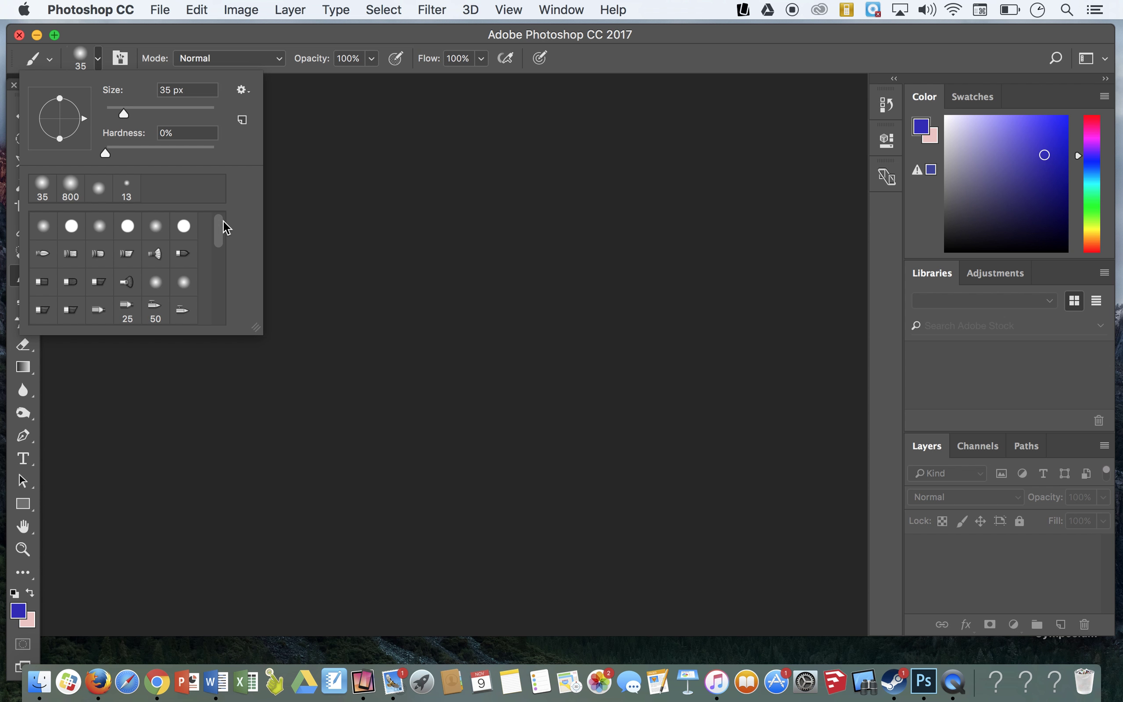
mouse_move(221, 223)
mouse_down()
mouse_move(205, 328)
mouse_move(227, 167)
mouse_up()
click(256, 36)
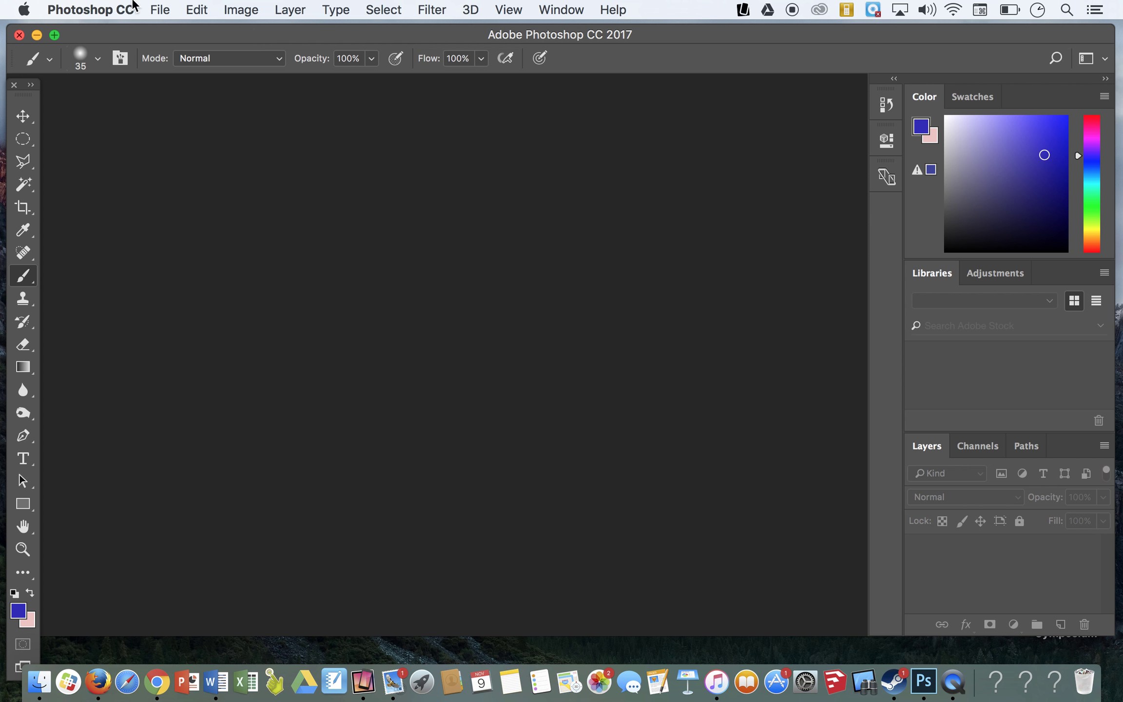
click(199, 11)
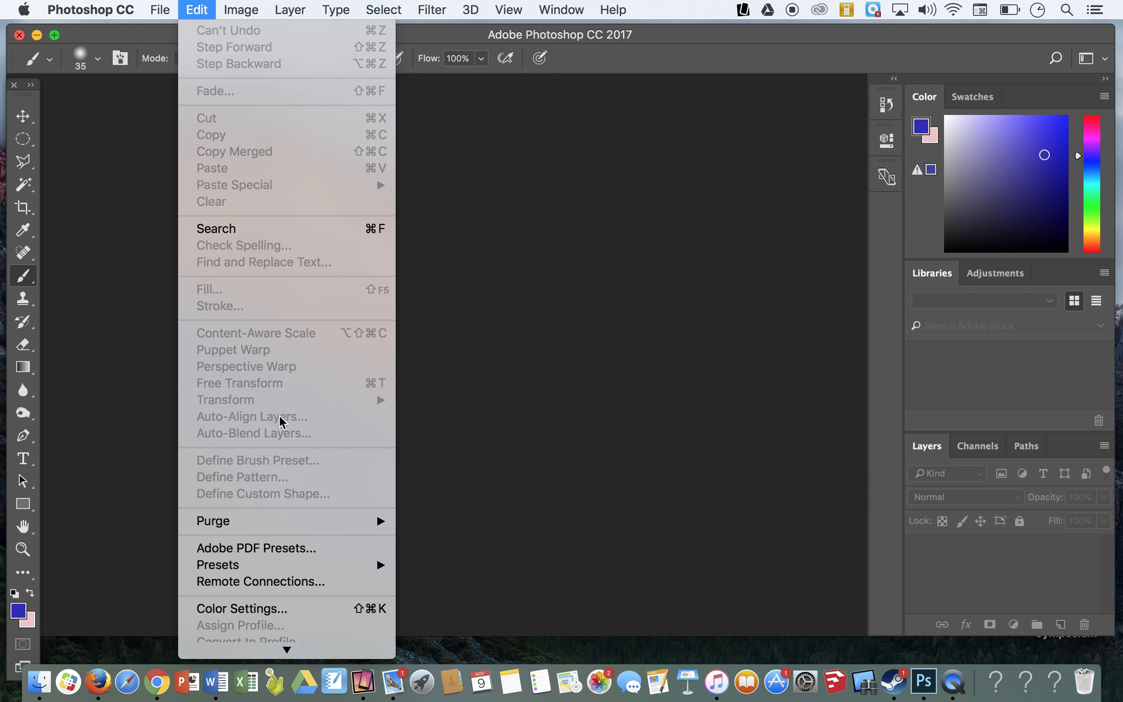
mouse_move(234, 11)
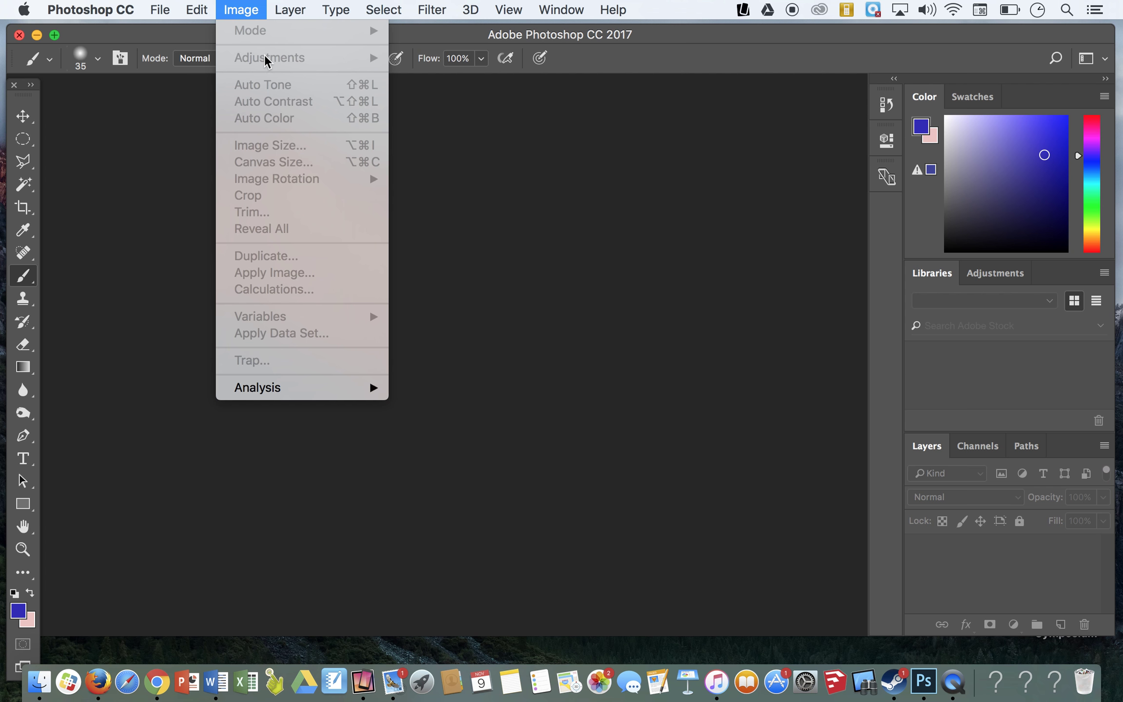
mouse_move(294, 9)
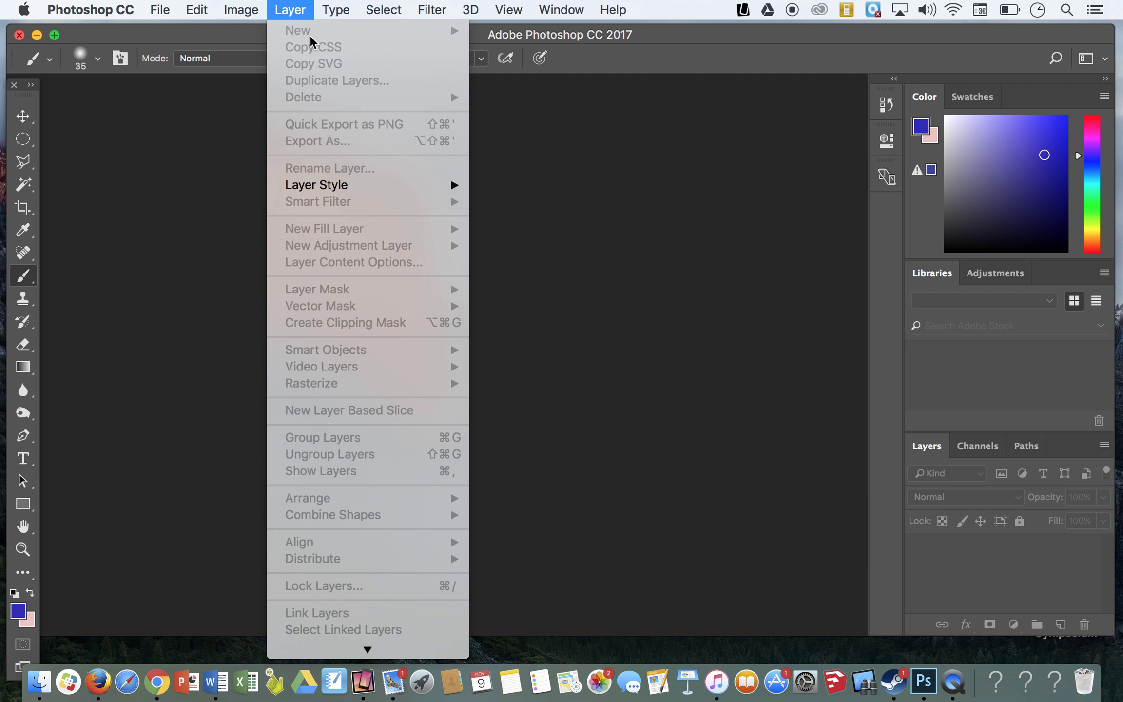
mouse_move(441, 12)
mouse_move(336, 9)
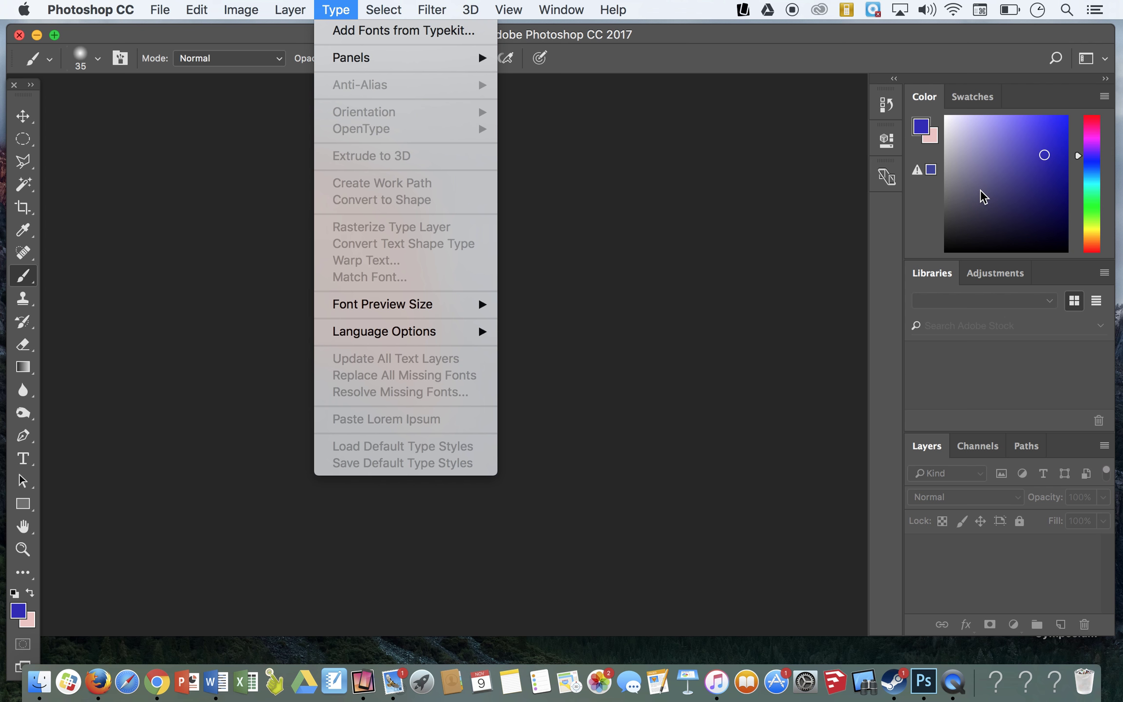
click(726, 47)
Set the foreground colour to a light violet and the background colour to a dark red
click(984, 165)
mouse_move(984, 165)
mouse_down()
mouse_move(986, 139)
mouse_move(1046, 159)
mouse_move(1037, 194)
mouse_move(996, 145)
mouse_up()
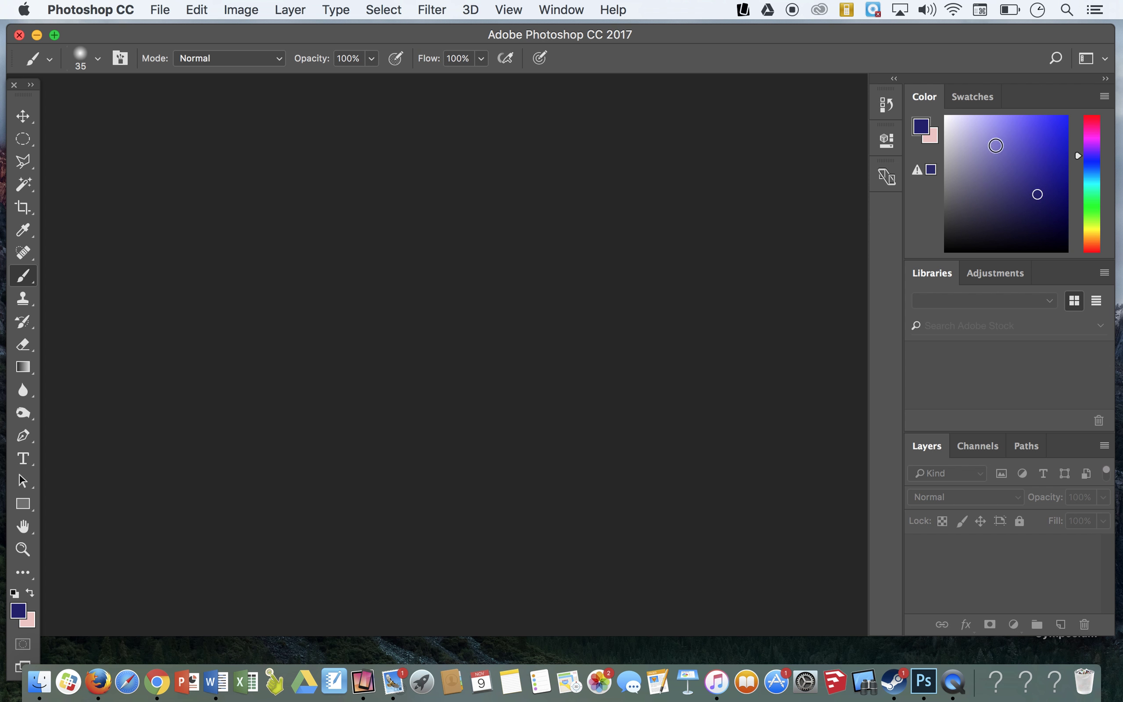
click(931, 139)
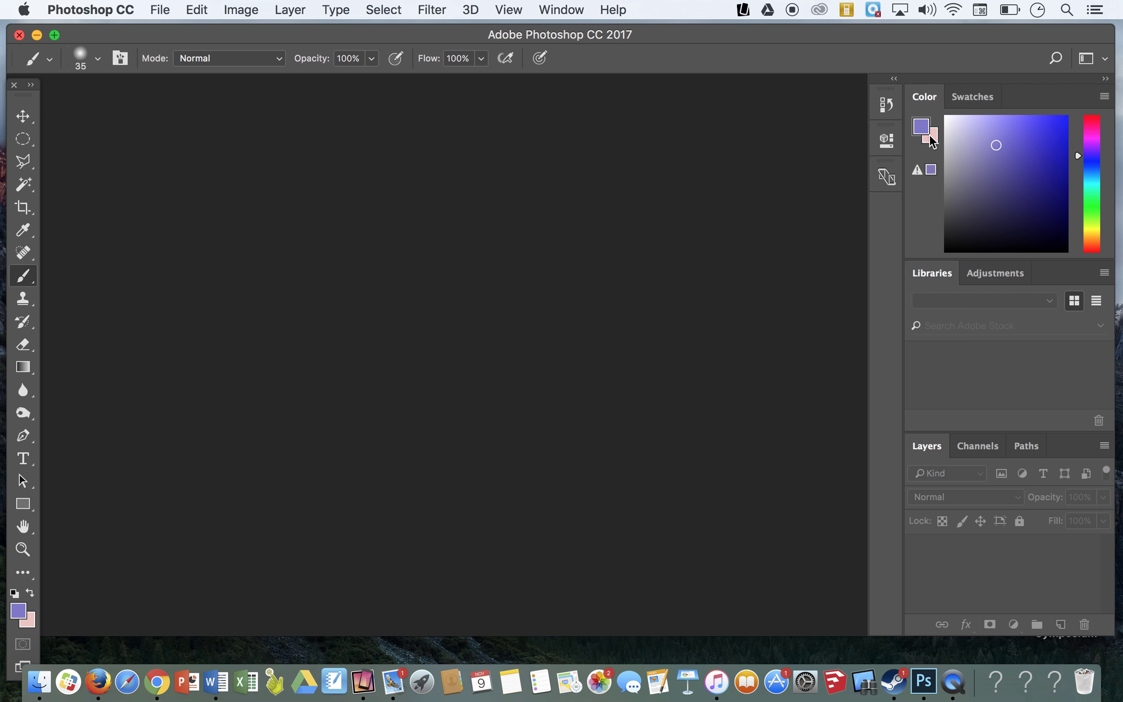
mouse_move(1040, 208)
mouse_down()
mouse_move(1044, 156)
mouse_move(1029, 209)
mouse_up()
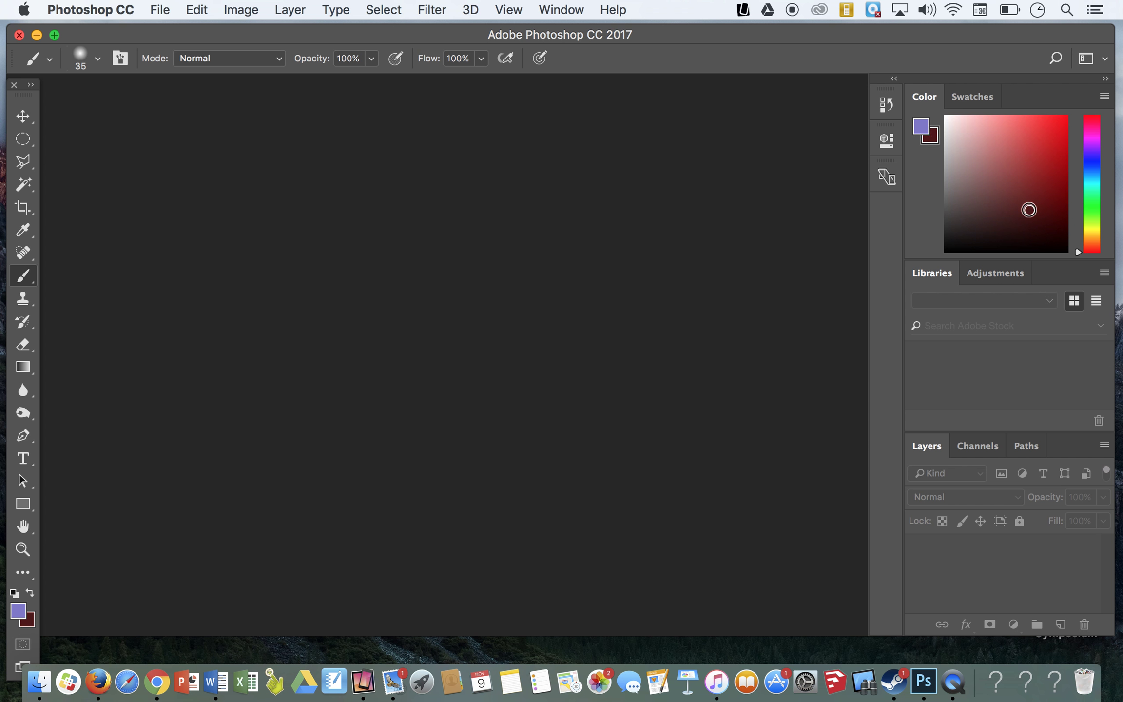
Try several preset swatches for the background colour, ending with black, and return to the colour spectrum
click(967, 96)
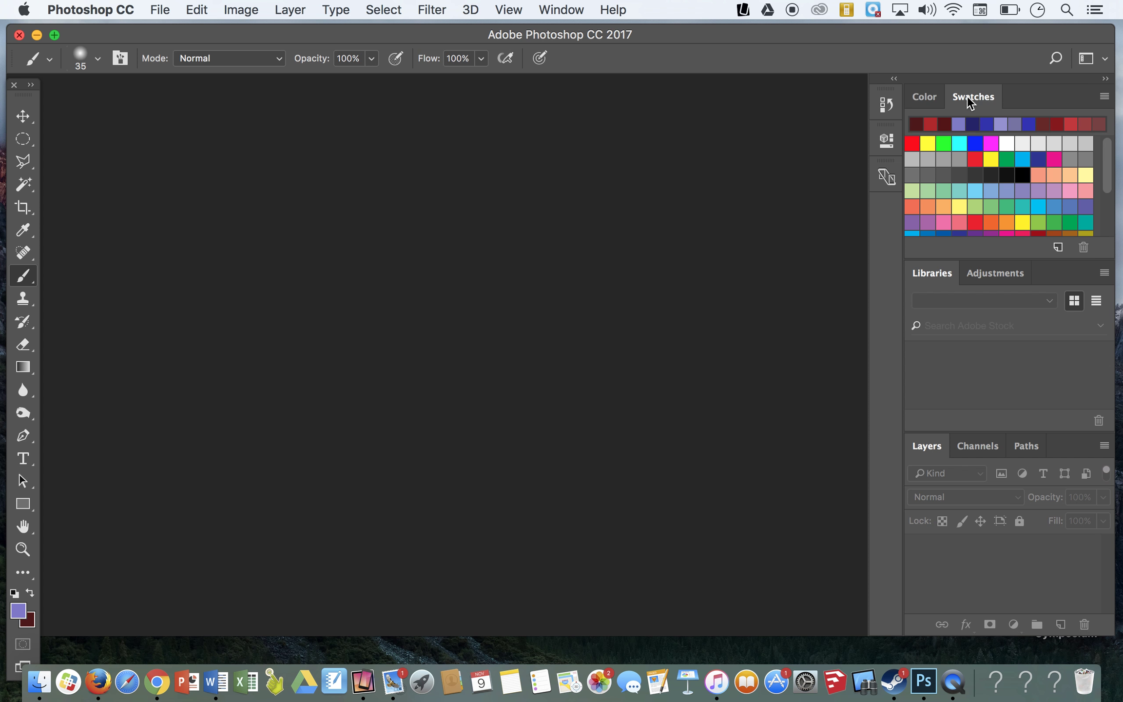
click(992, 206)
click(942, 207)
click(951, 160)
click(1011, 174)
click(926, 97)
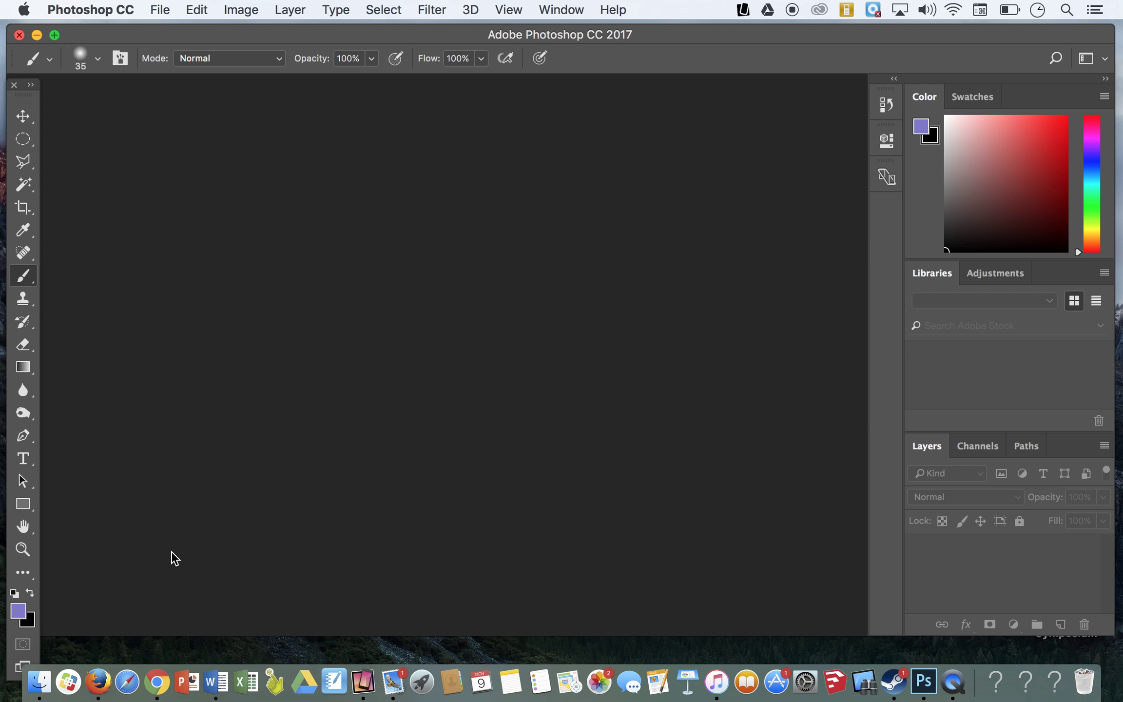
Change the foreground colour to a crimson red with the Color Picker
click(18, 610)
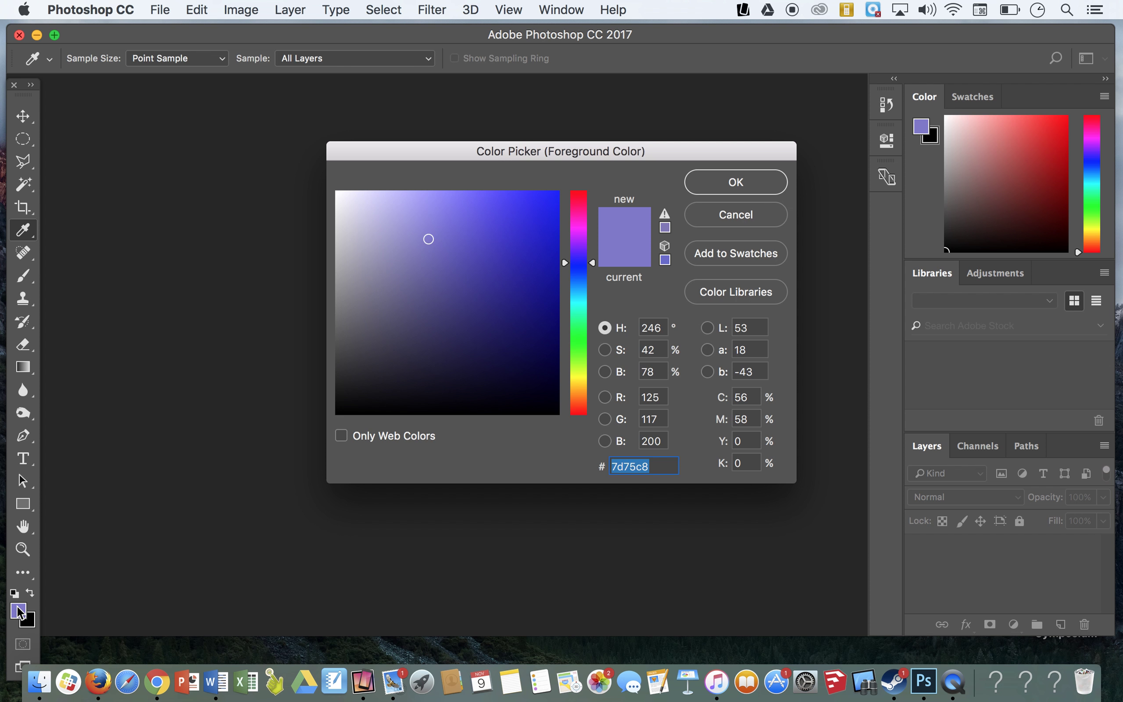
click(481, 284)
click(485, 245)
click(517, 302)
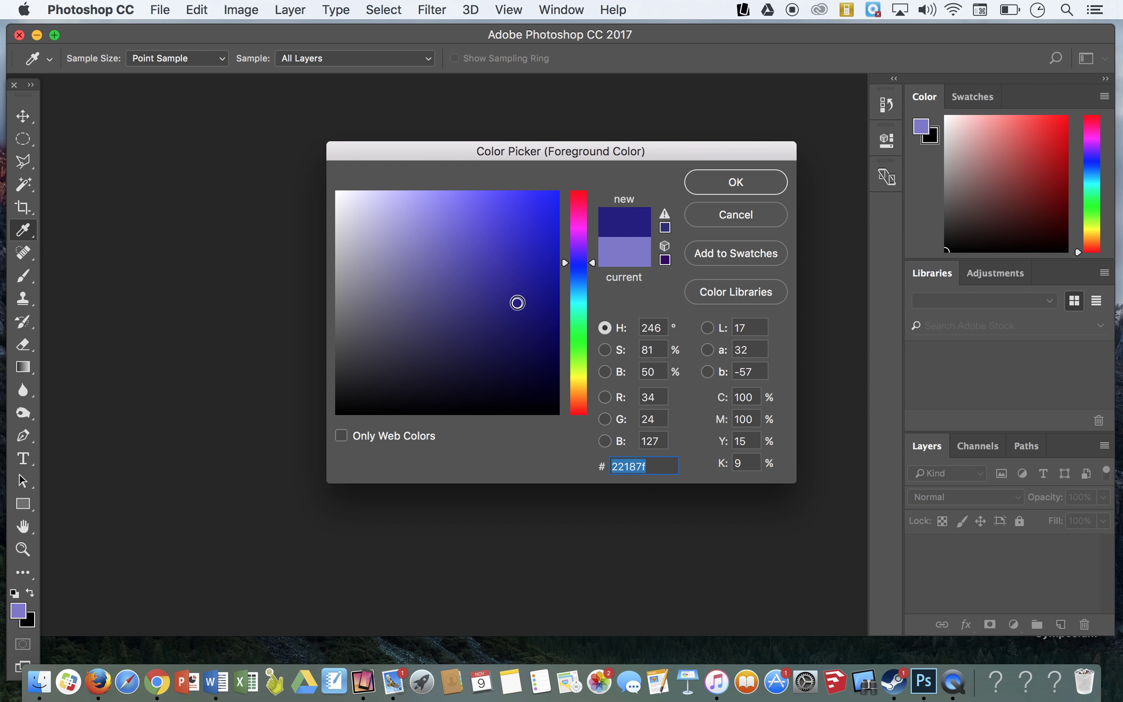
click(579, 203)
drag(528, 251, 535, 232)
click(724, 182)
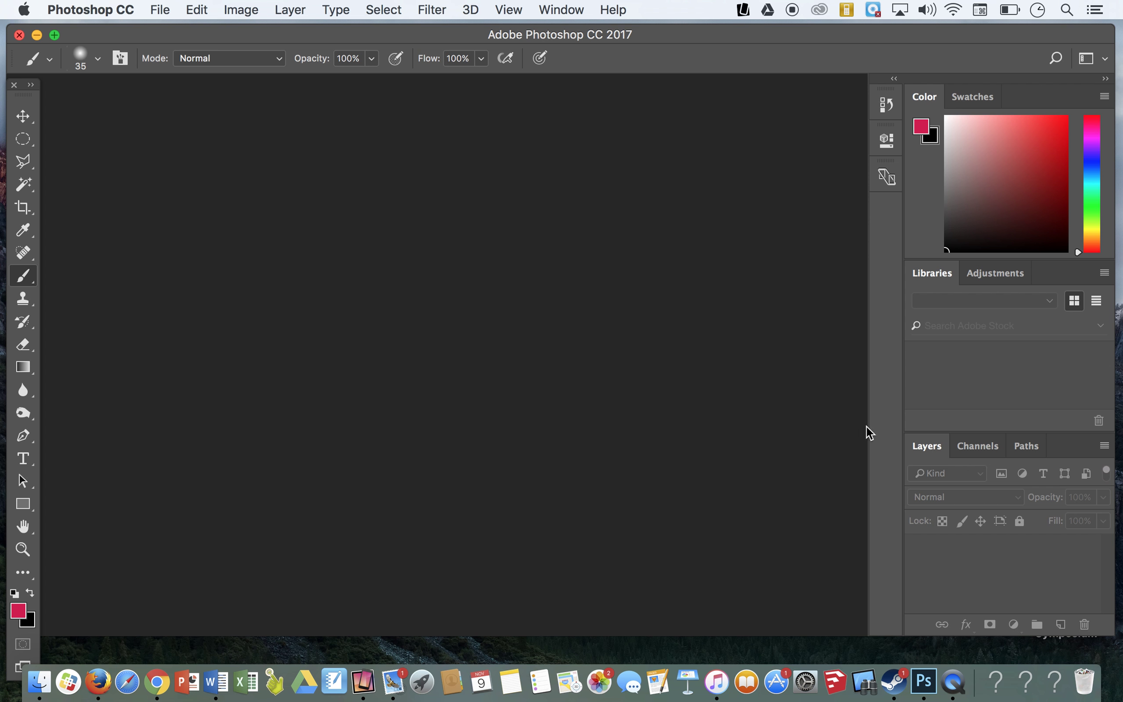
Hide the toolbox and bring it back into the workspace
click(15, 85)
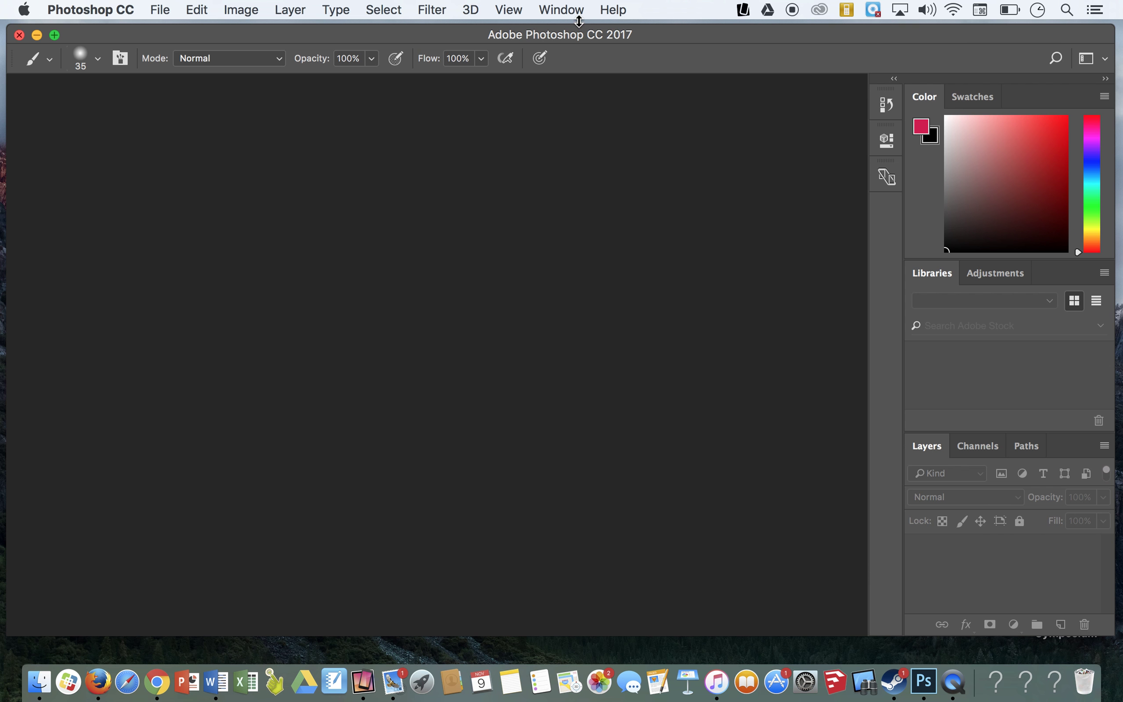
click(565, 11)
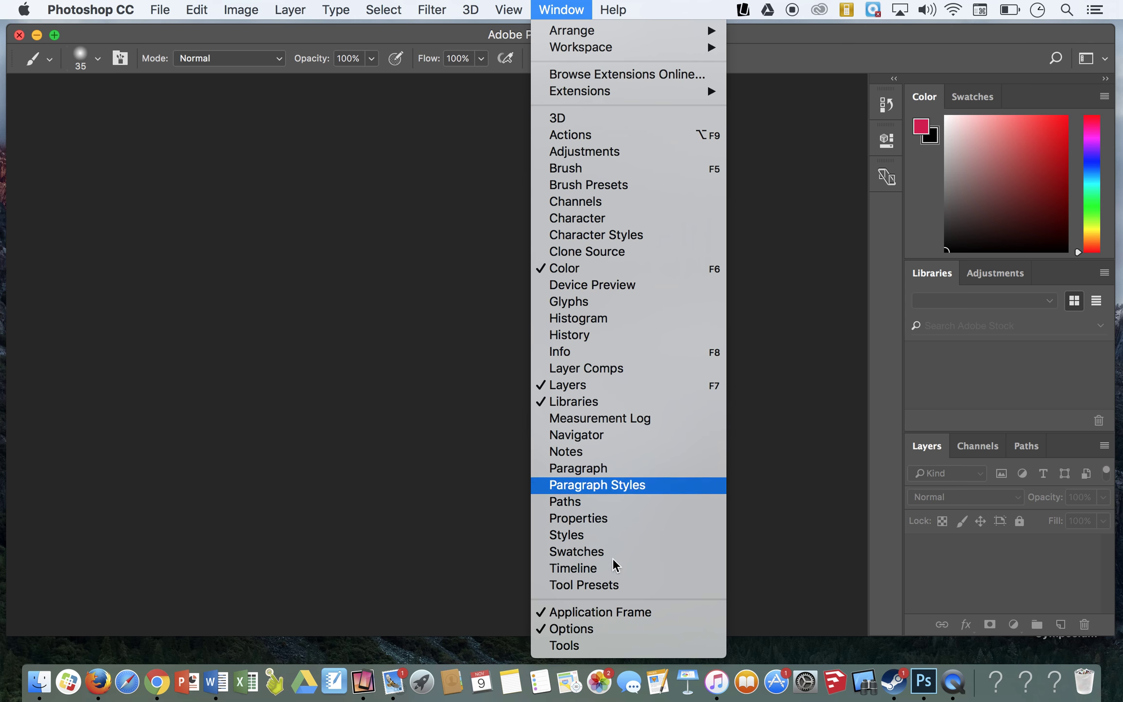
click(576, 646)
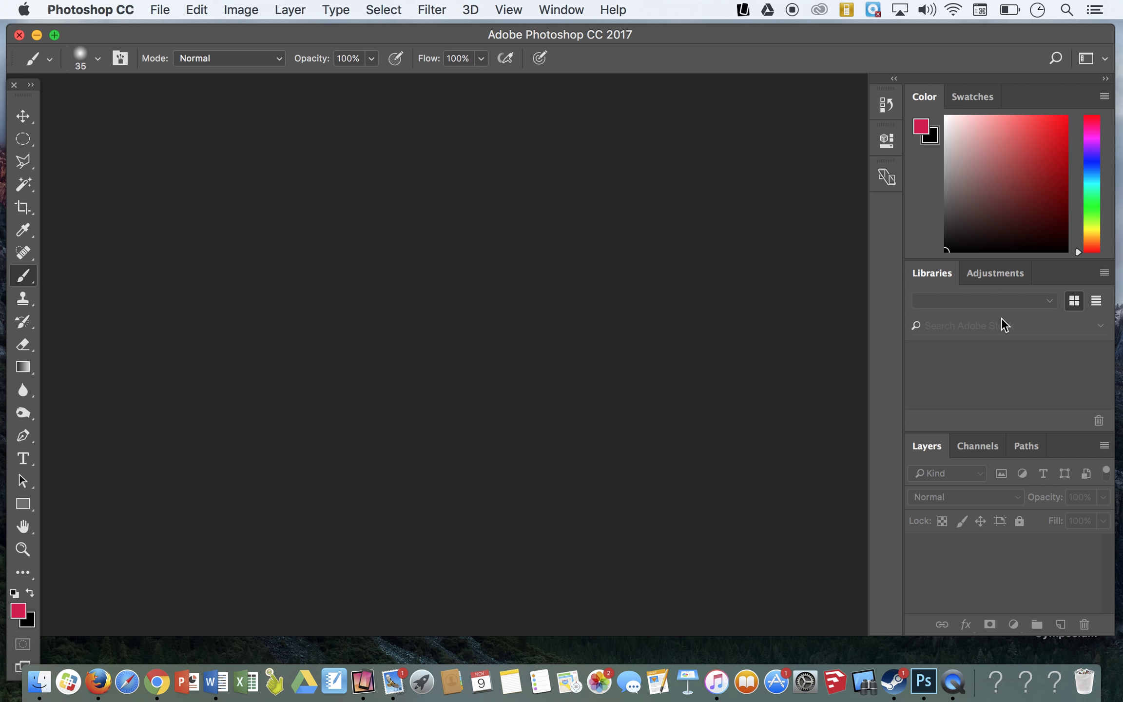
Start a new document and set its width to 7 inches and its height to 5 inches
click(157, 11)
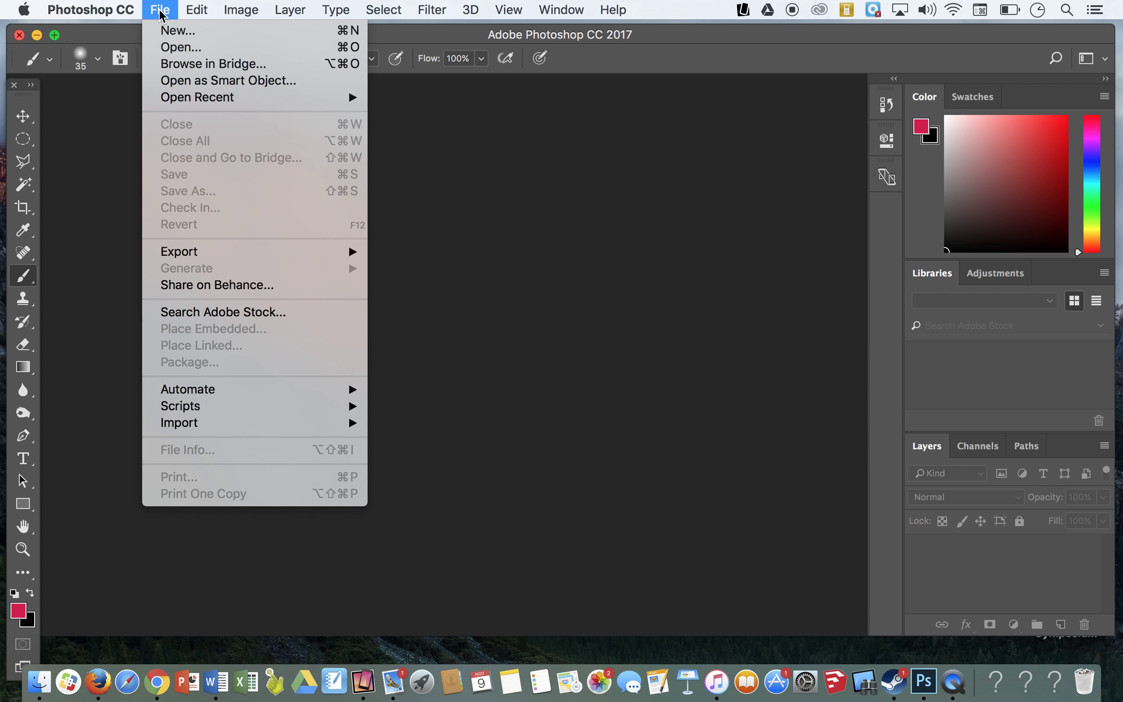
click(207, 32)
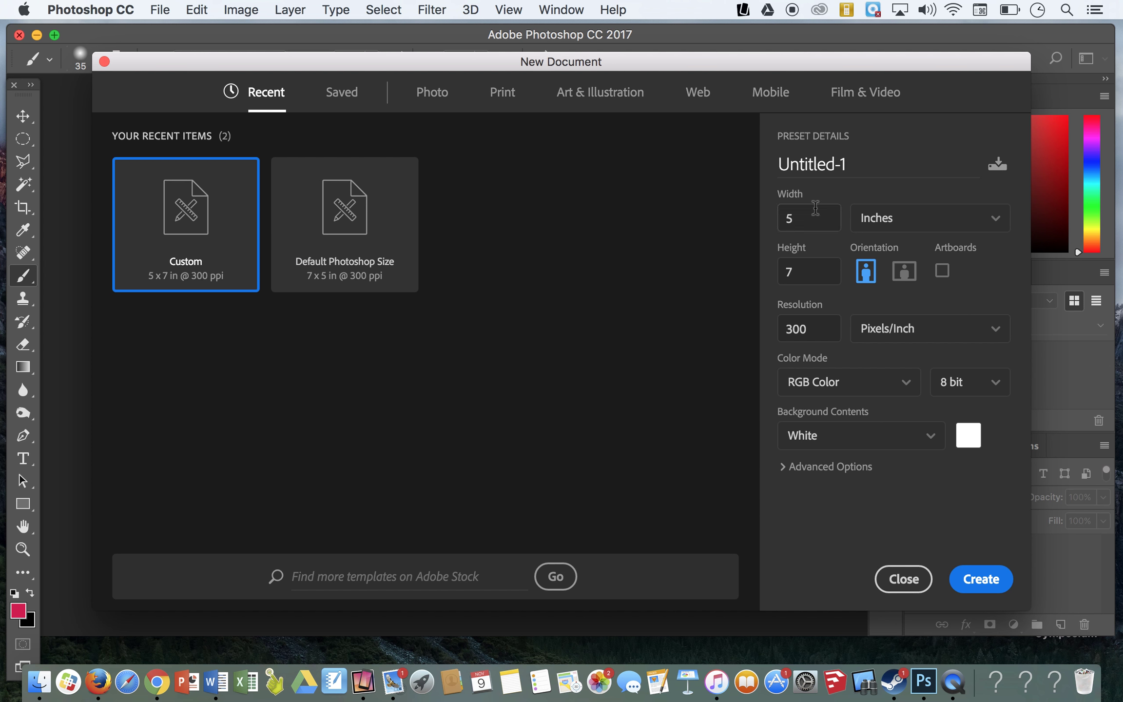
click(799, 217)
key(BackSpace)
text(7)
click(801, 271)
key(BackSpace)
text(5)
Name the new document Sample and create it
click(848, 163)
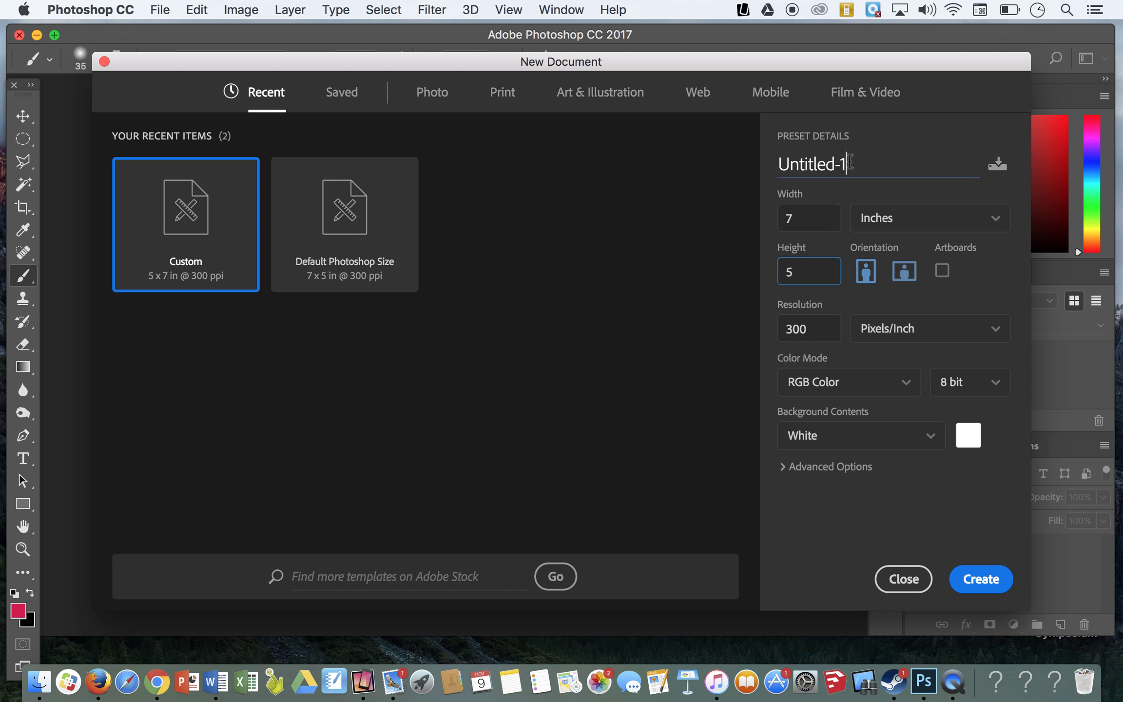
double_click(849, 163)
text(ample)
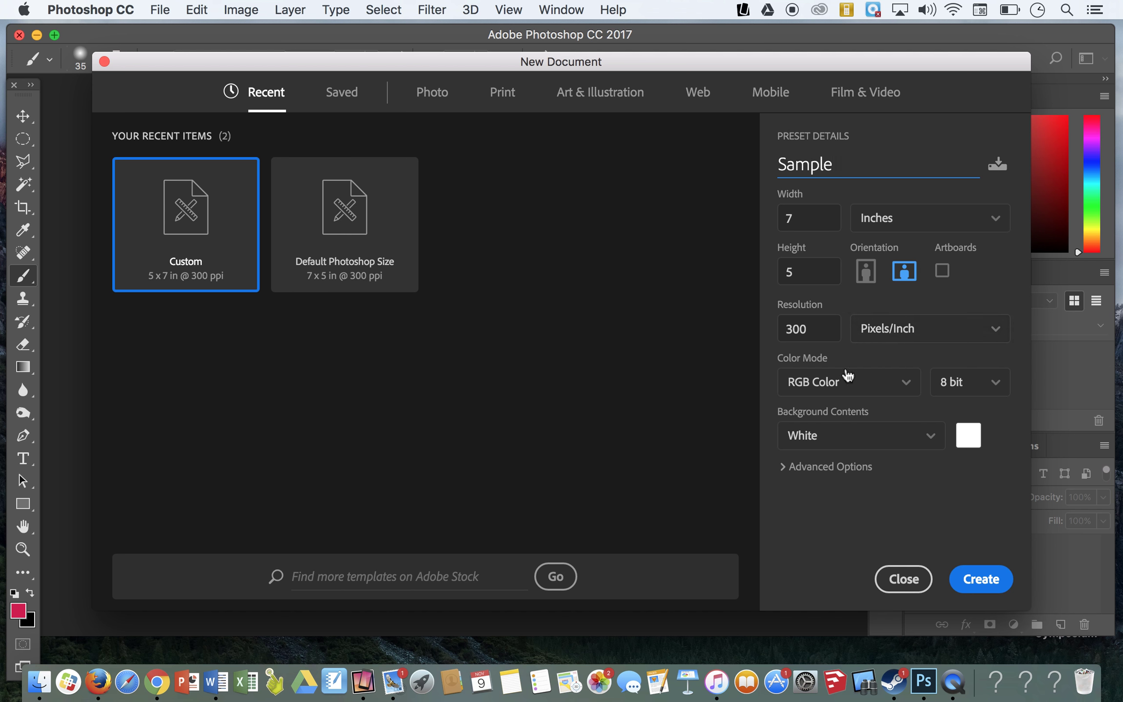
click(986, 581)
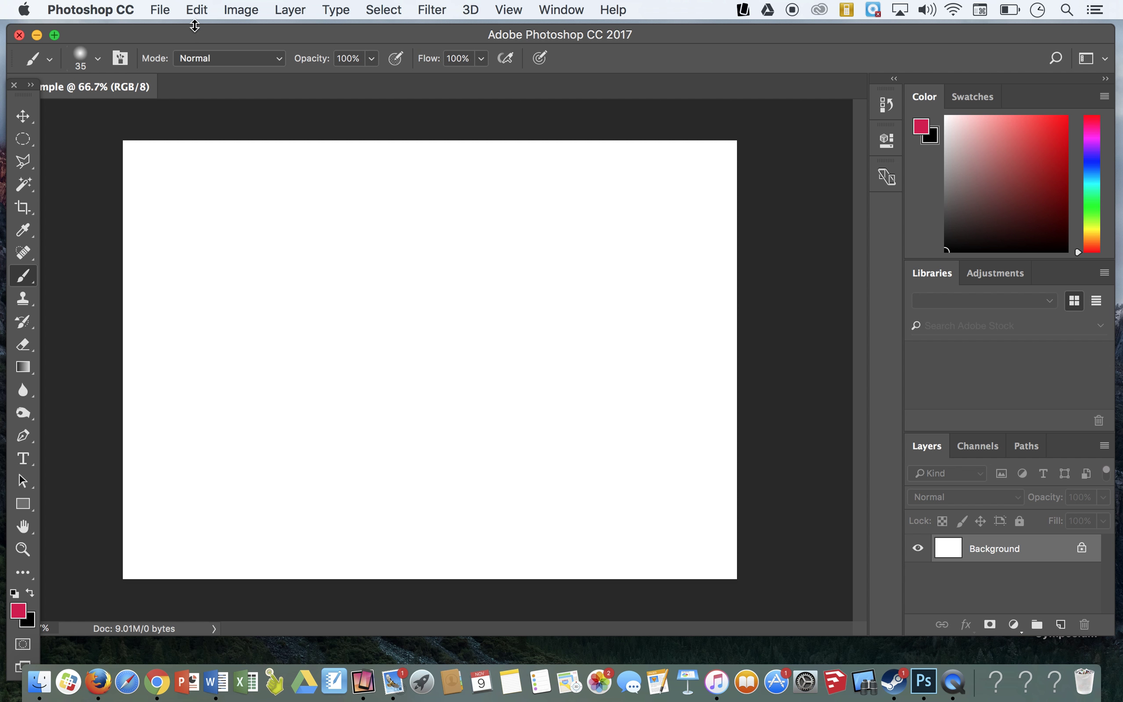
Open the image 2016_popular_photo_categories.jpg from the Desktop folder
click(161, 10)
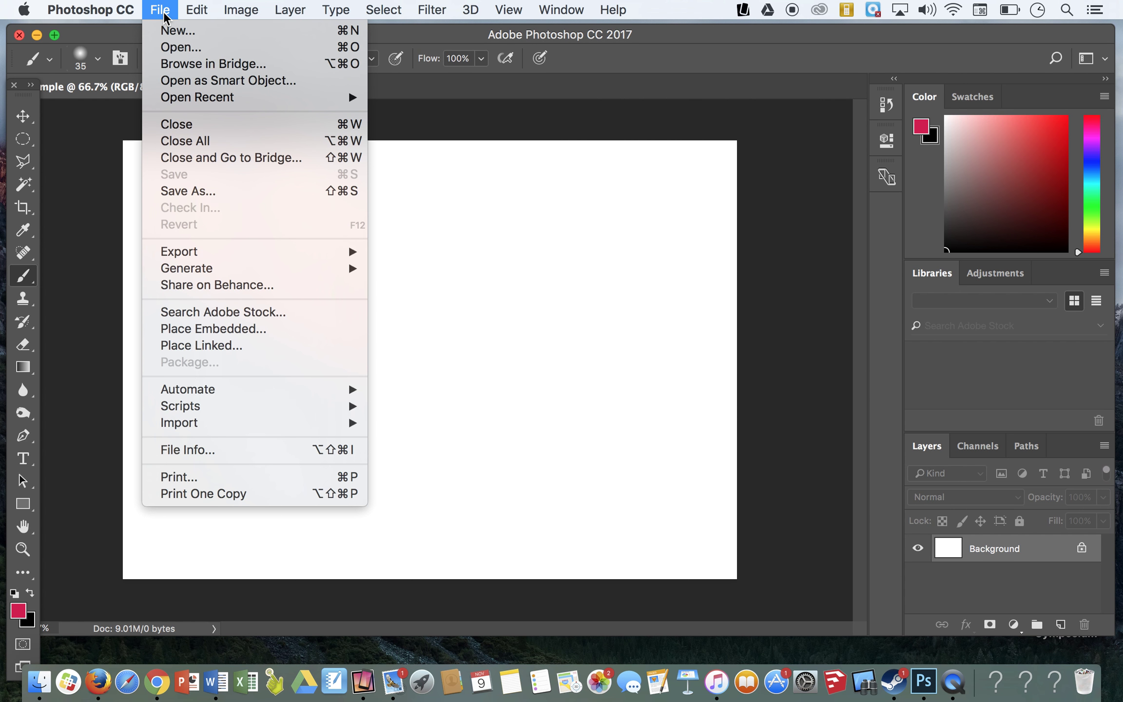
click(184, 49)
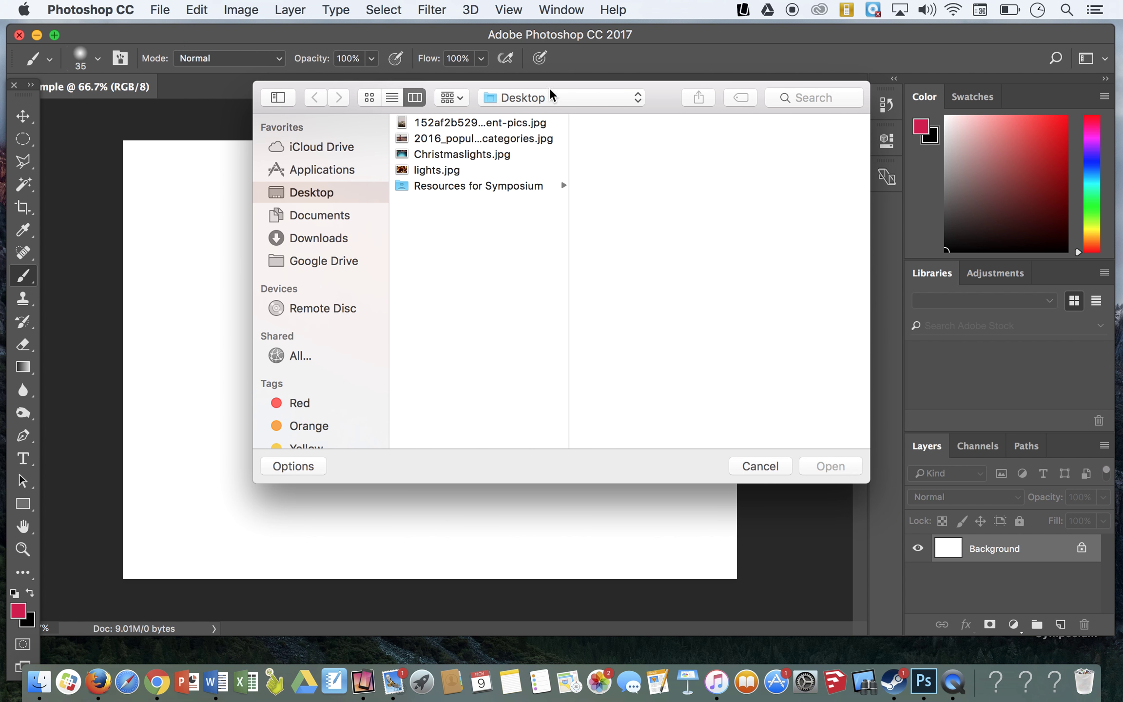
click(516, 139)
double_click(516, 138)
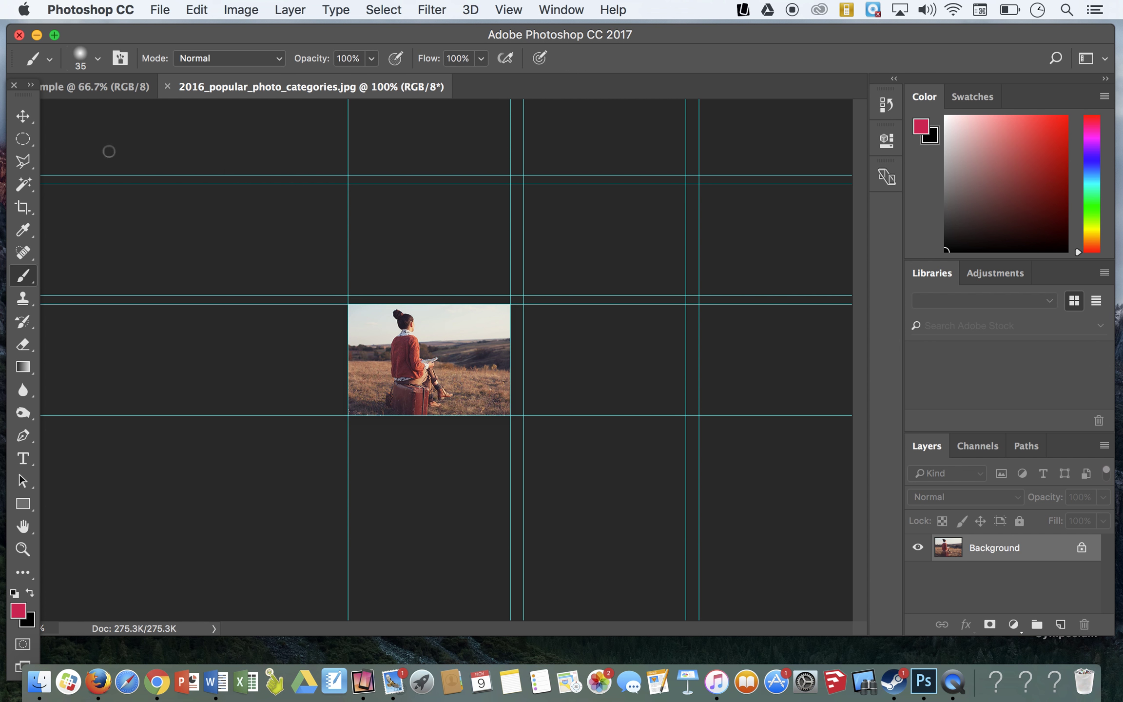
Bring the opened photo into the Sample document with the Move tool and place it near the canvas's upper-left corner
click(29, 118)
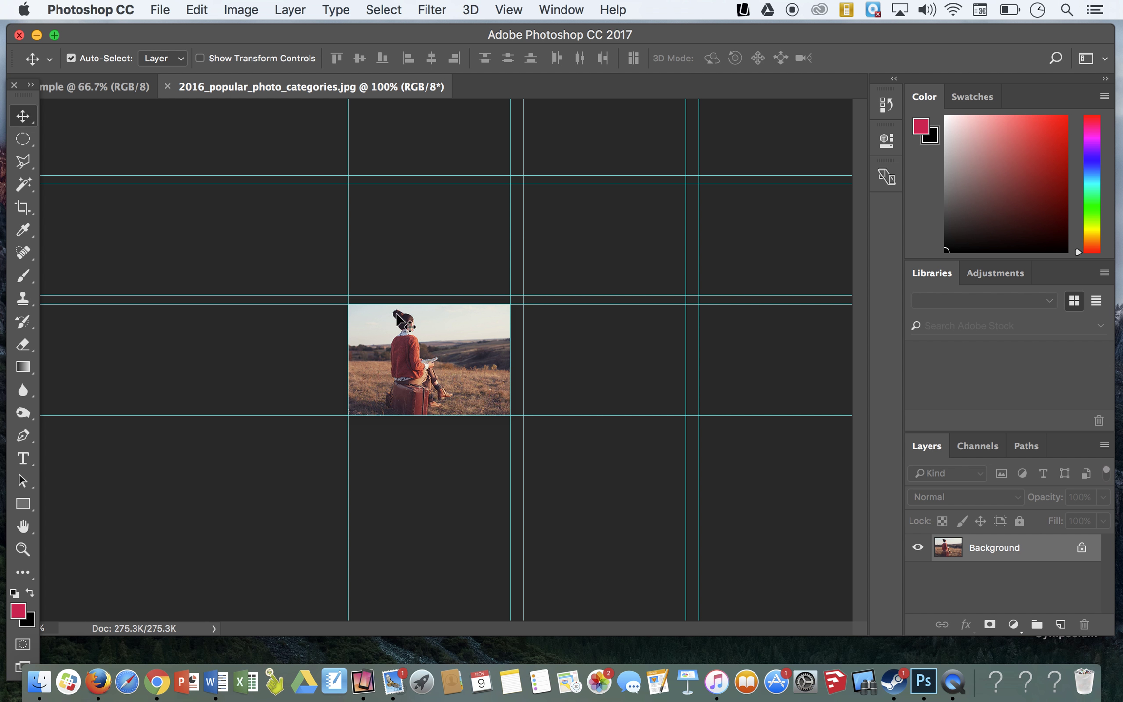
drag(399, 329, 79, 94)
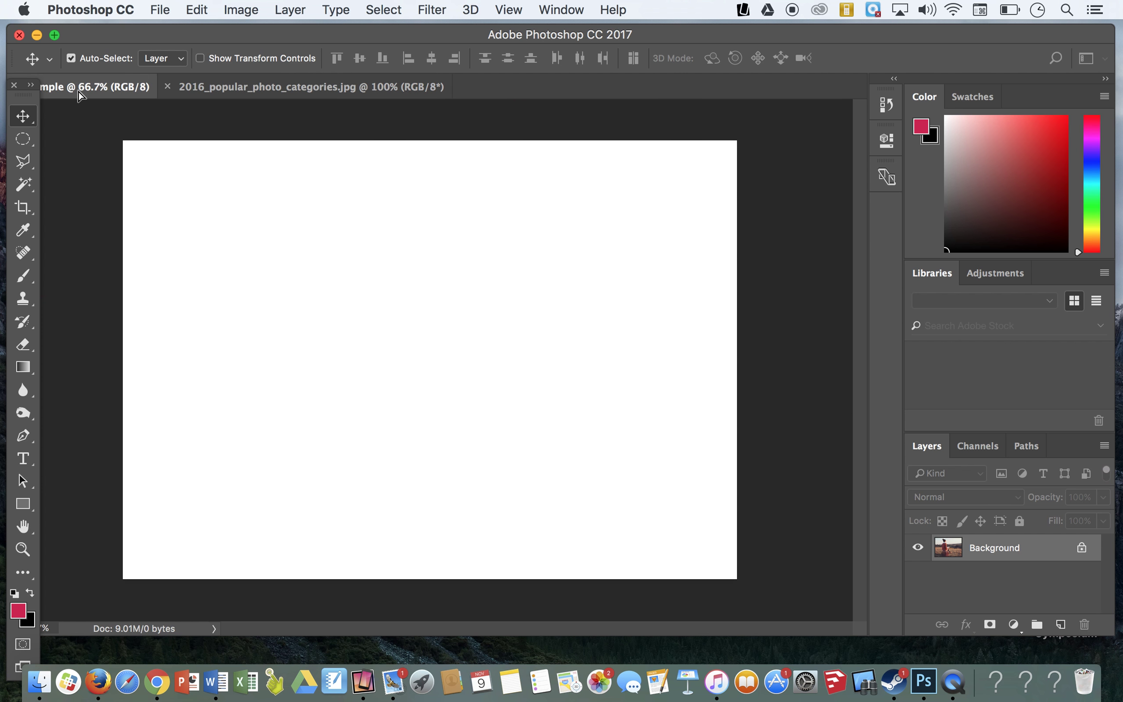
drag(80, 94, 370, 318)
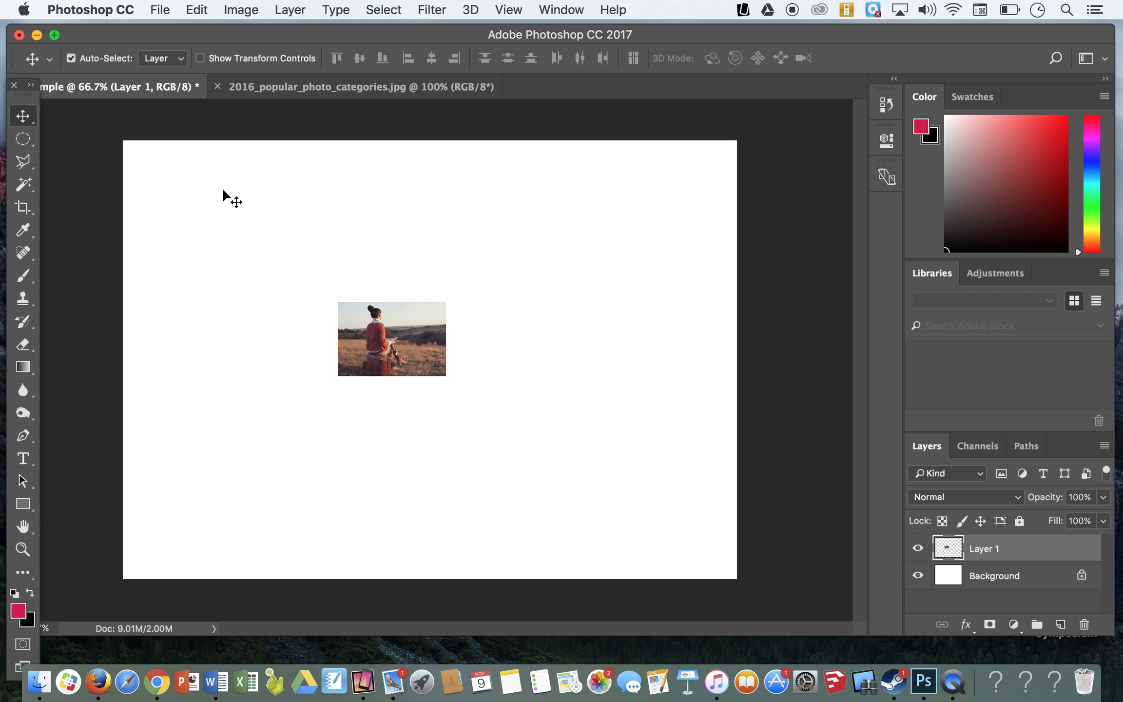
drag(354, 320, 176, 195)
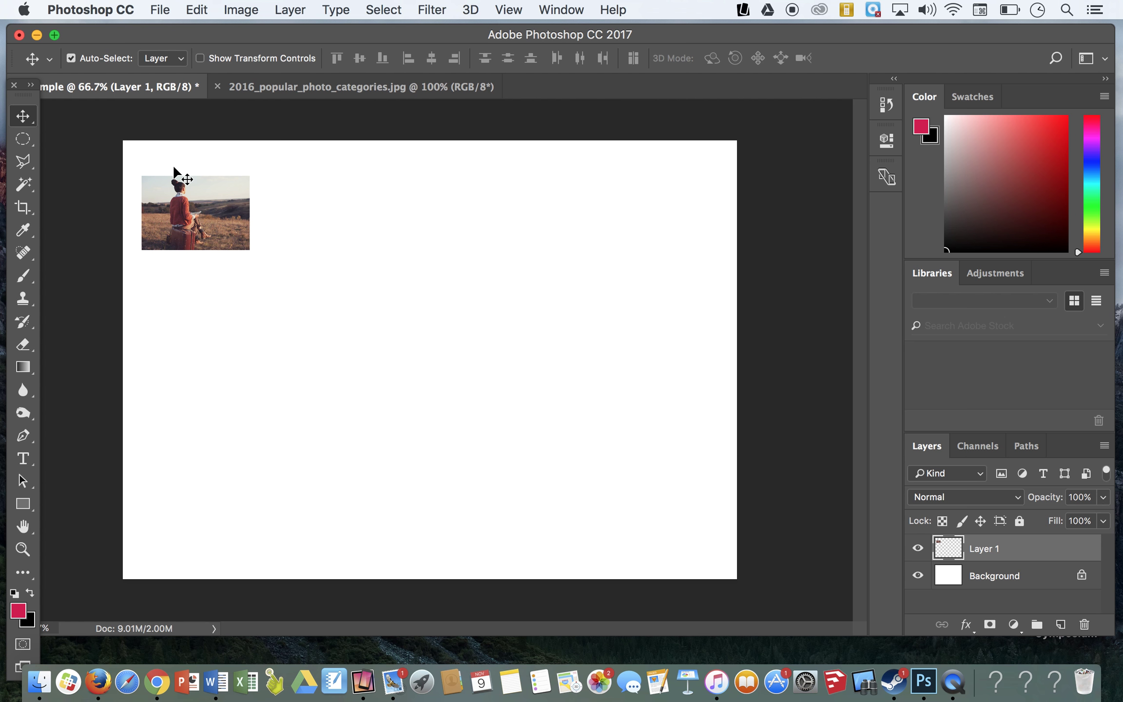
Scale the photo layer up with Transform so it covers the whole canvas, and apply the transformation
click(198, 10)
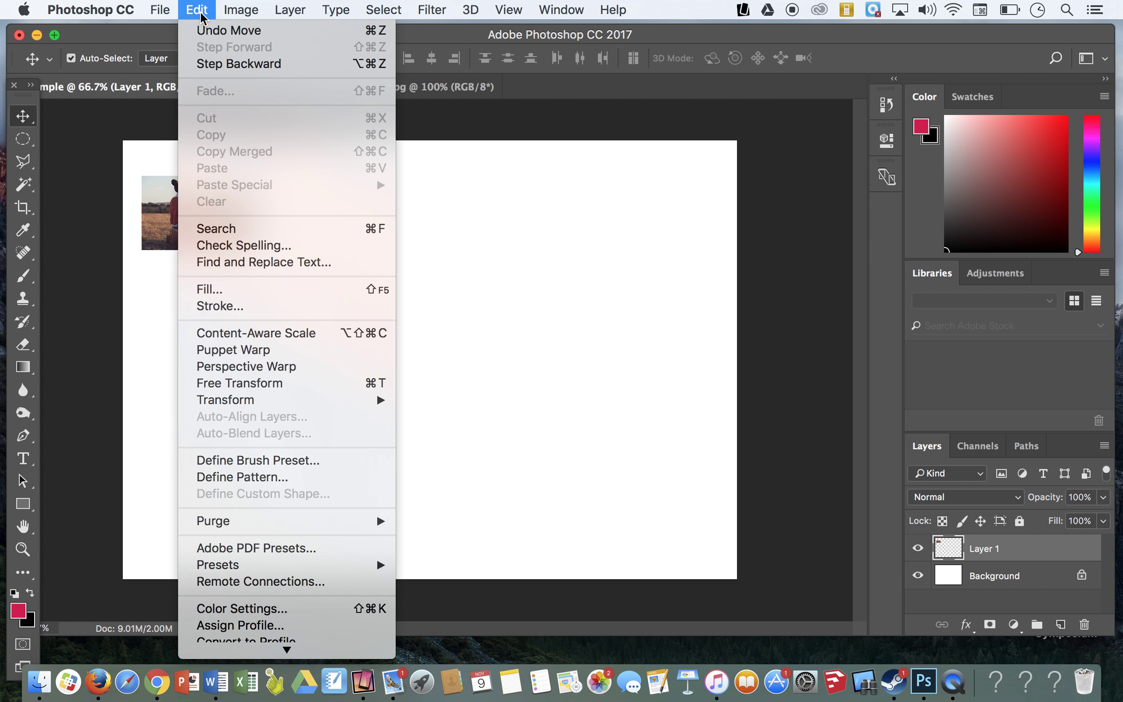
mouse_move(289, 403)
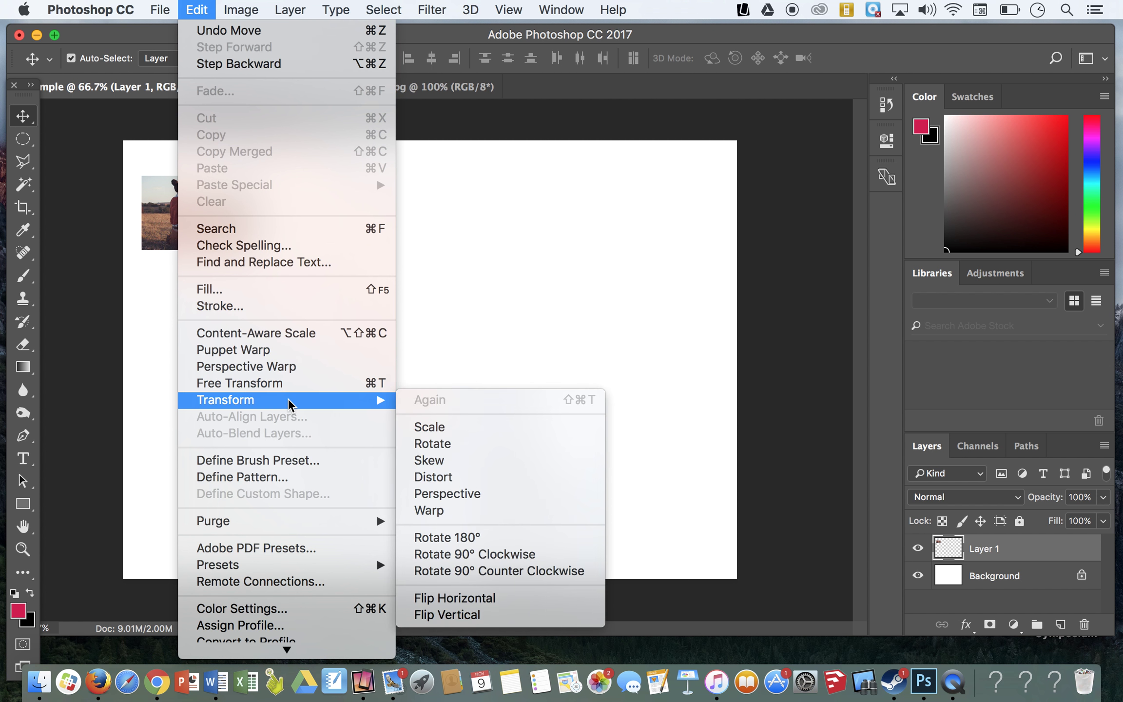
click(463, 425)
drag(249, 250, 751, 582)
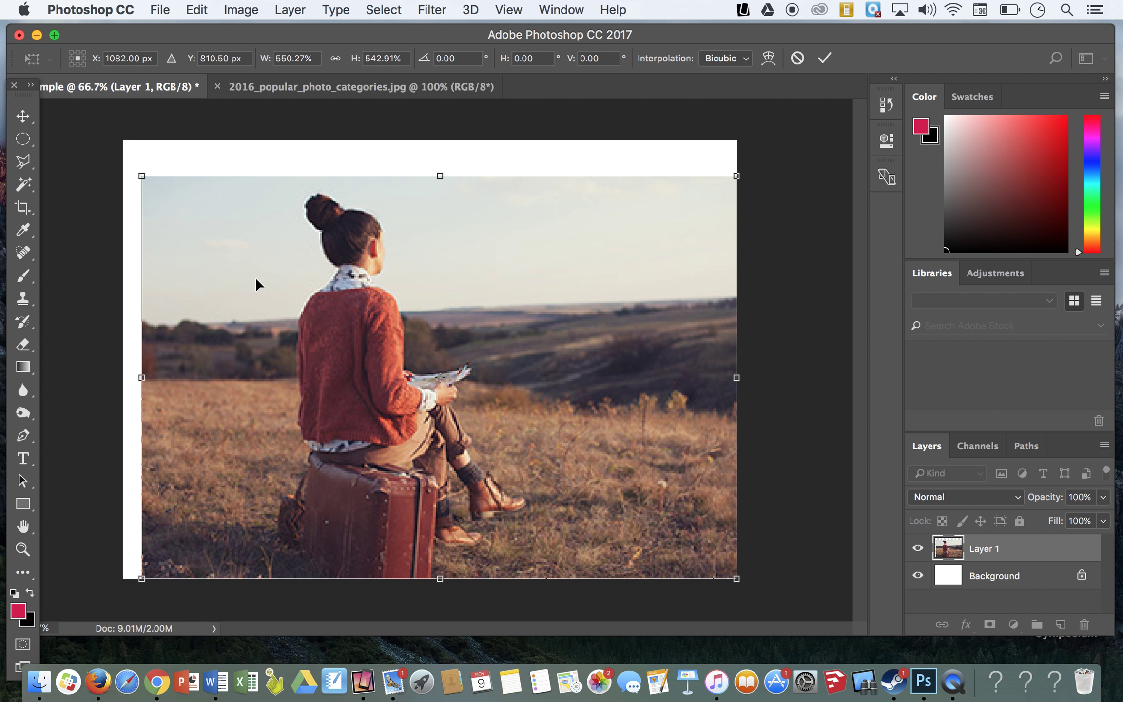
drag(138, 175, 114, 136)
key(Return)
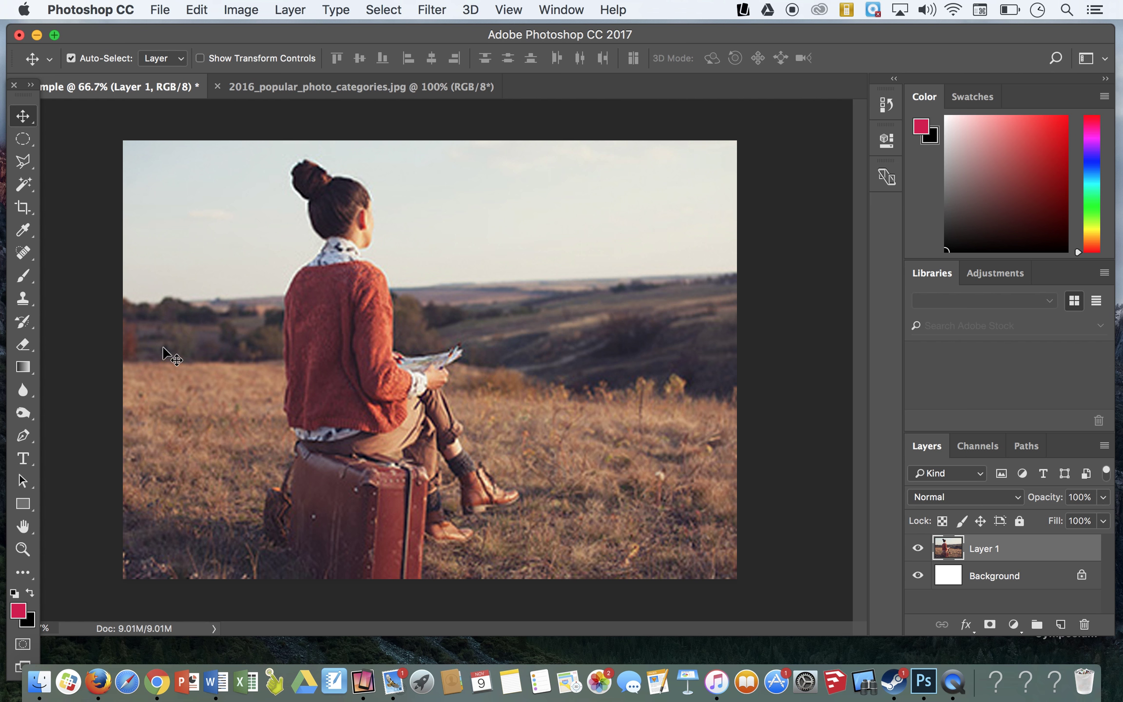
Crop the Sample image to trim a wide strip off its left side and a narrower strip off its right side
click(23, 211)
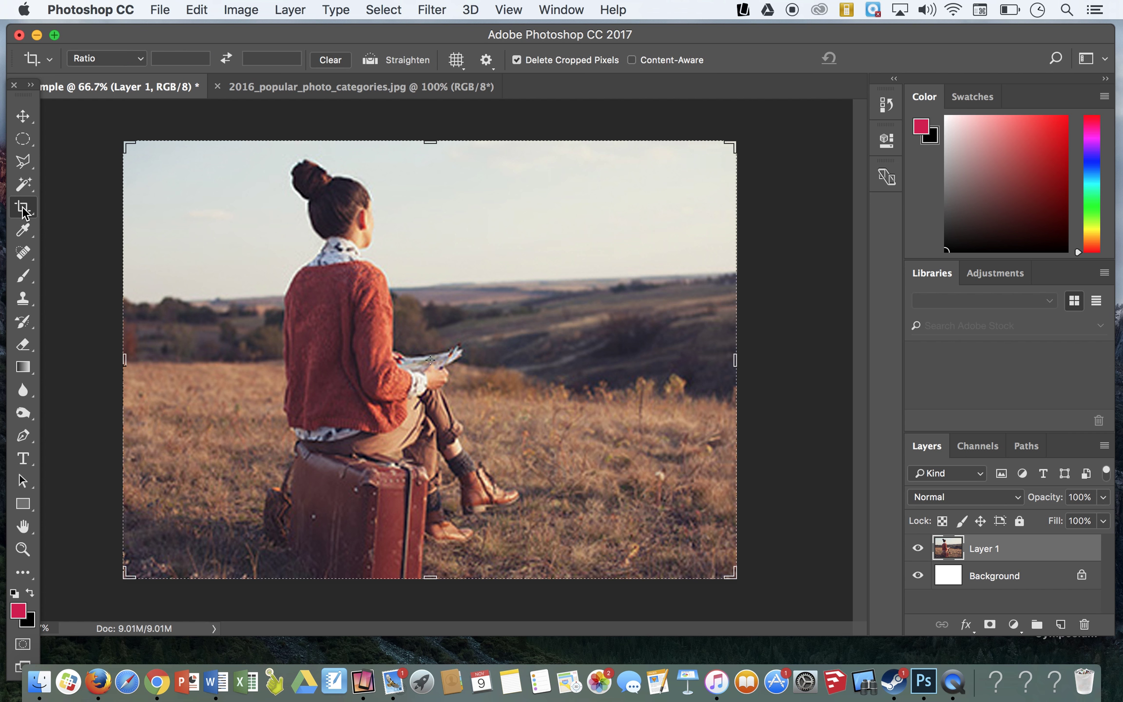
drag(129, 146, 180, 148)
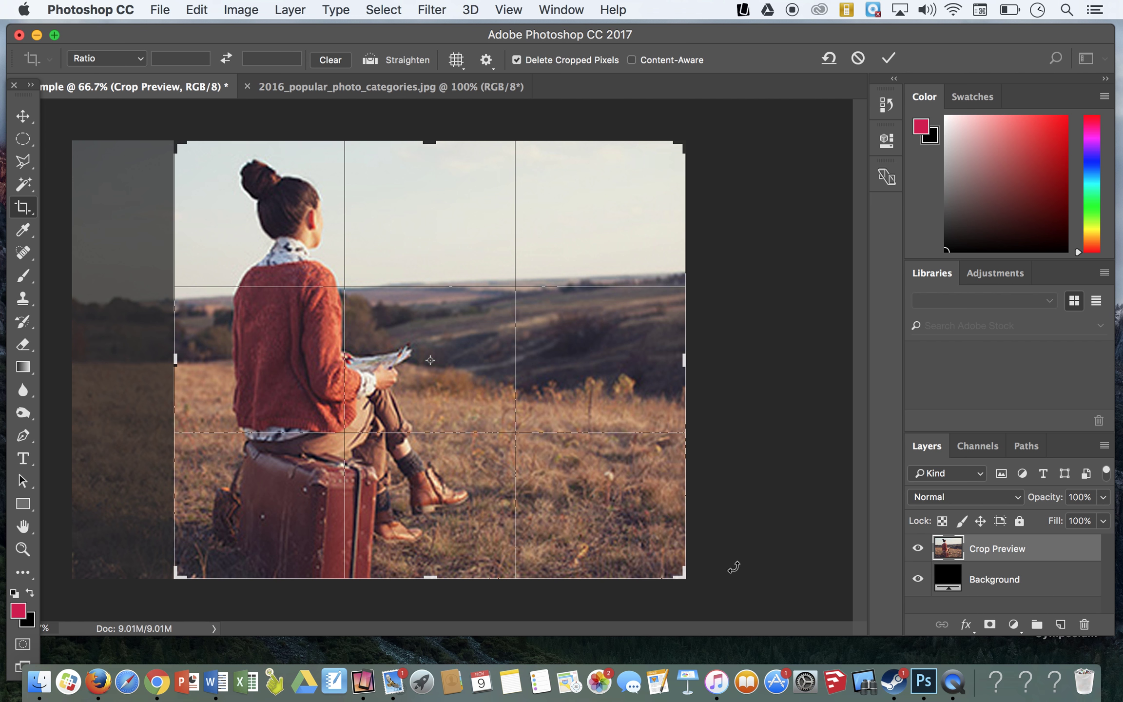
drag(680, 574, 660, 571)
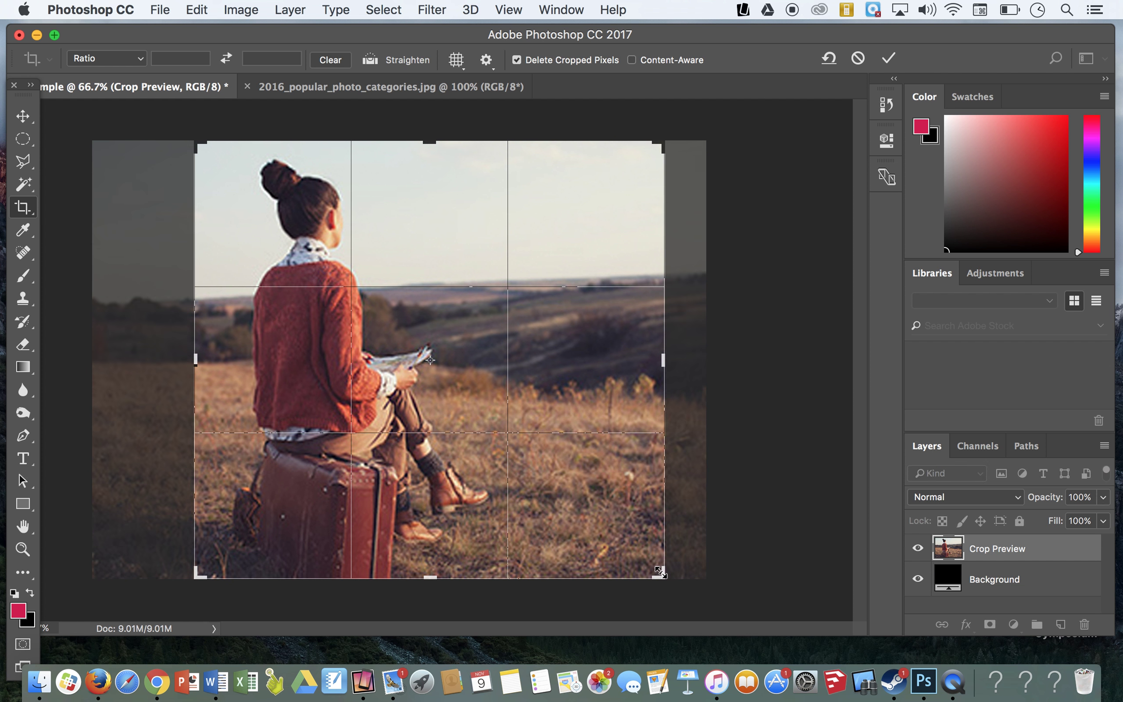
key(Return)
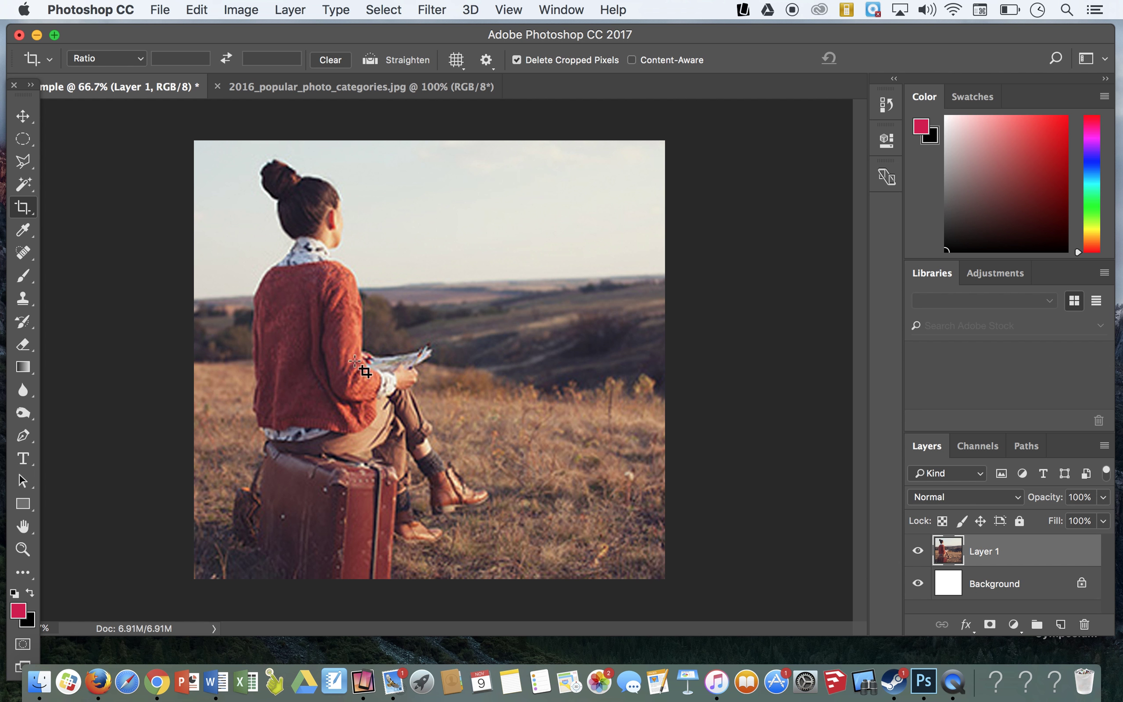
Apply a Brightness/Contrast adjustment to the photo layer with brightness 55 and contrast 57
click(257, 11)
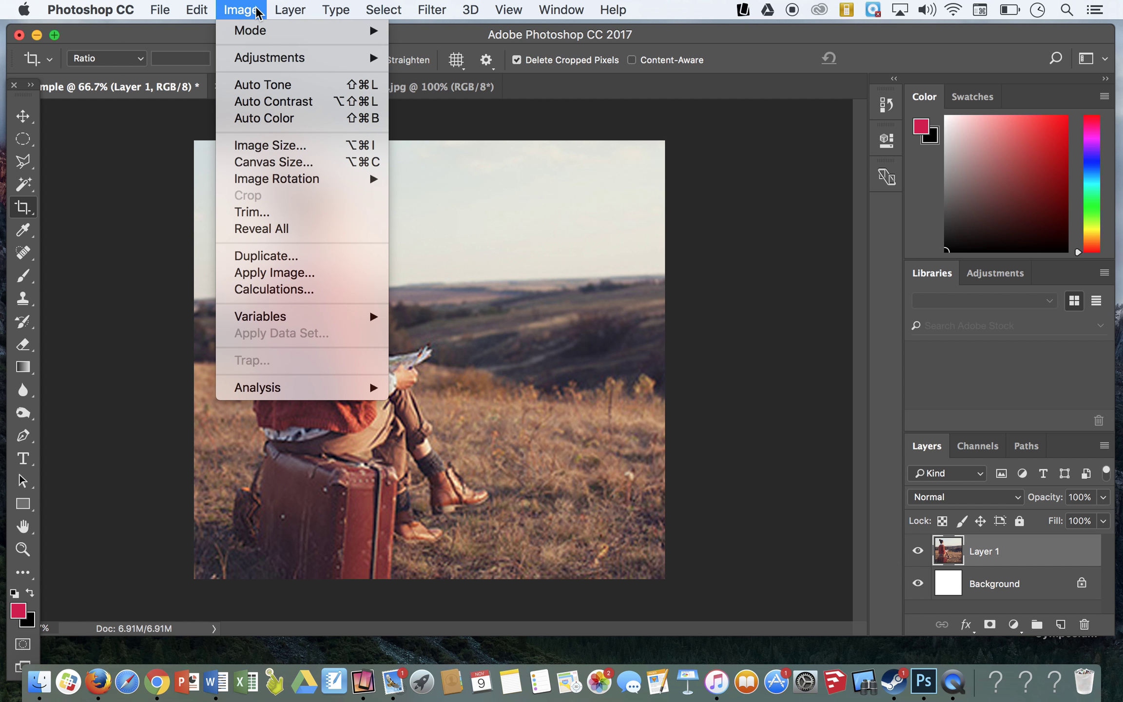
mouse_move(290, 60)
click(535, 57)
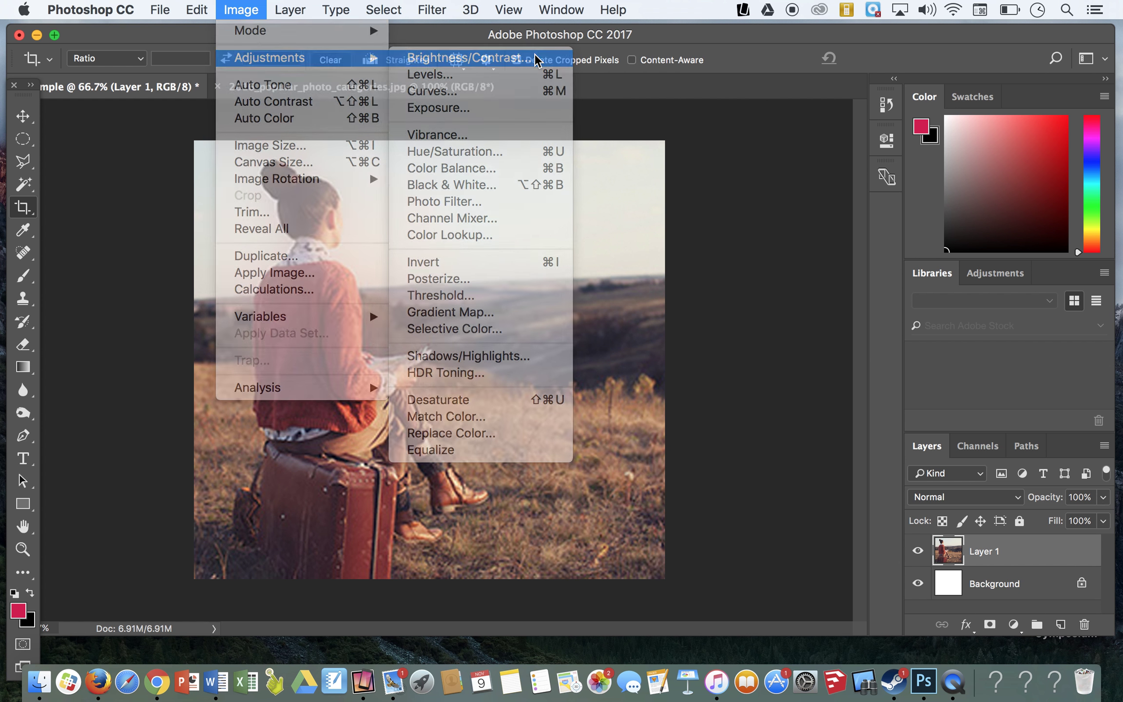
drag(618, 114, 623, 94)
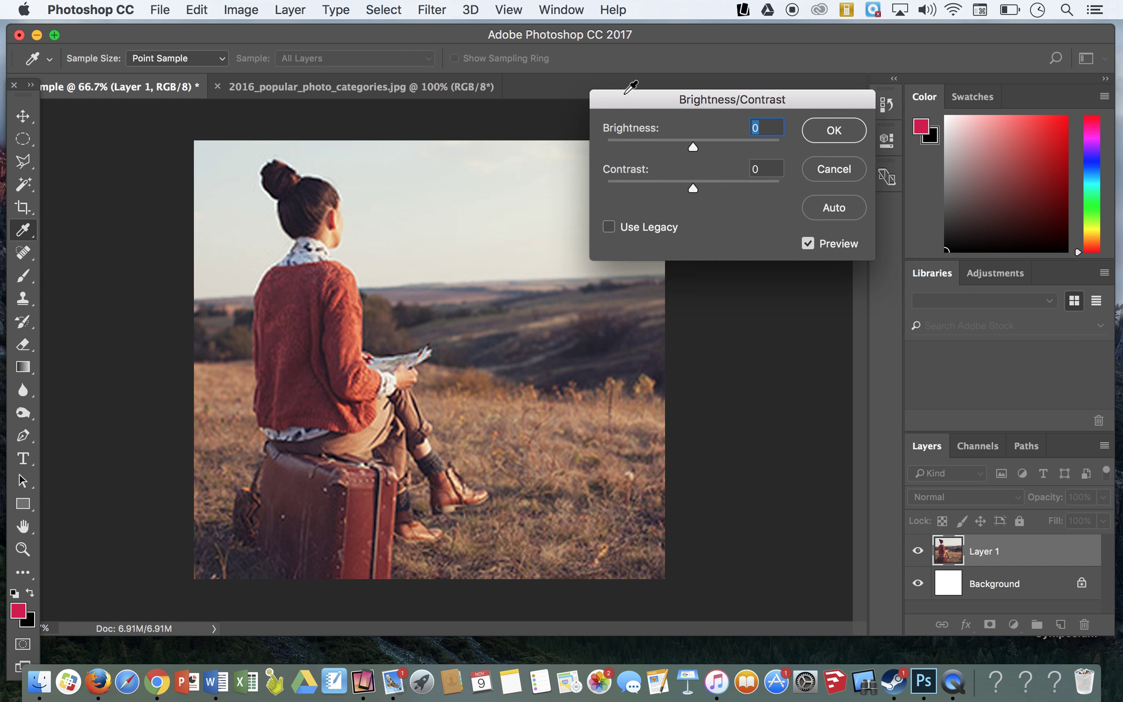
drag(693, 146, 724, 142)
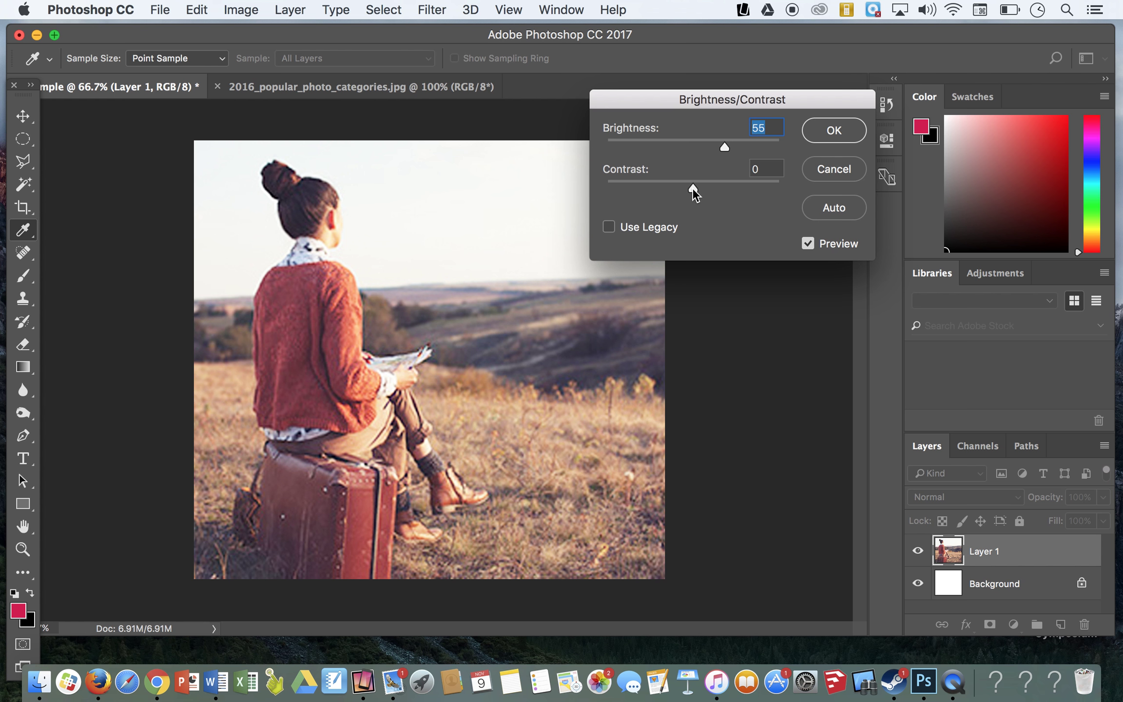
drag(693, 188, 723, 182)
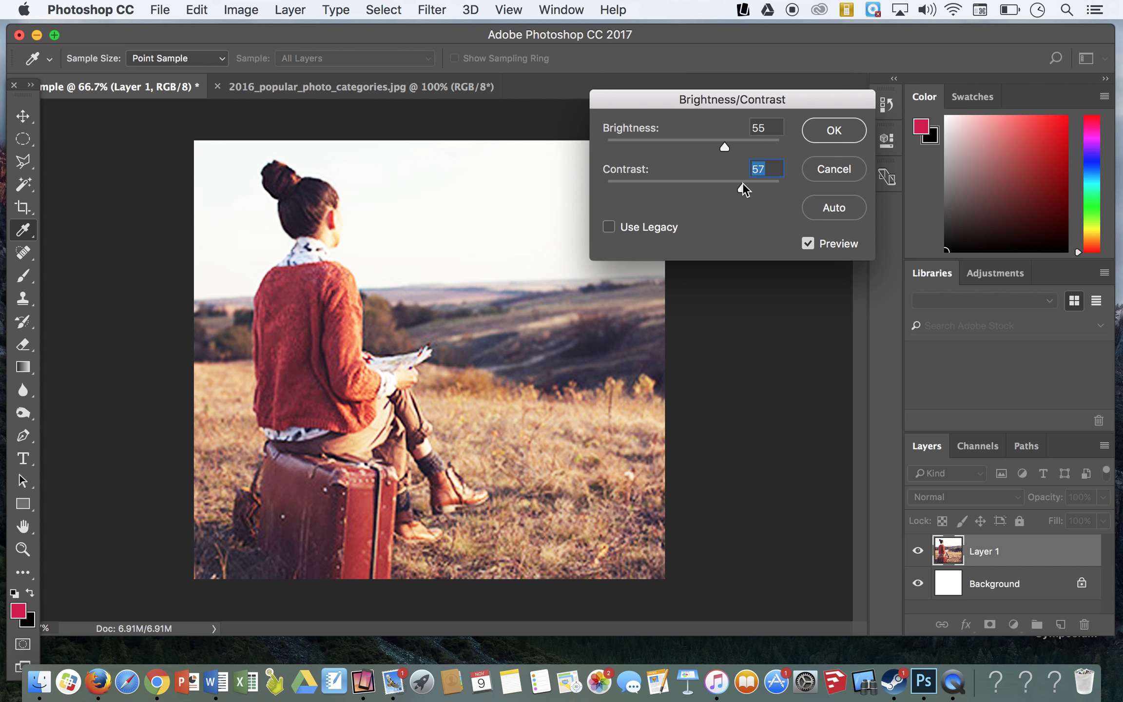
click(833, 130)
key(c)
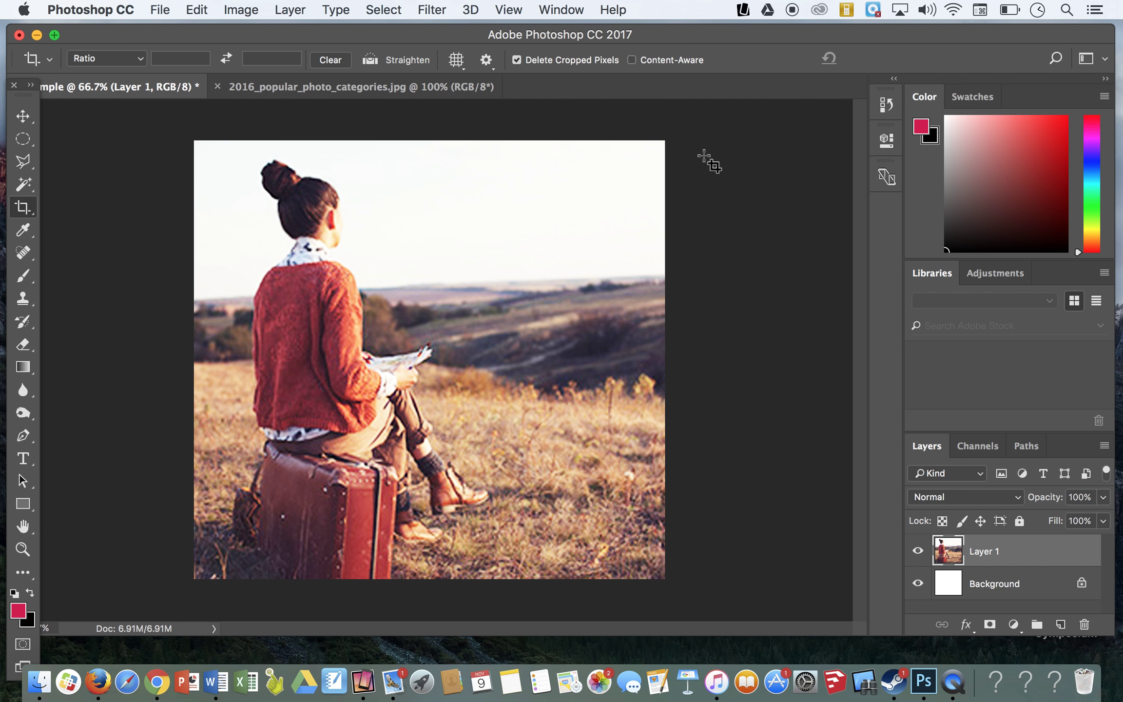
Start a Hue/Saturation adjustment on the photo layer, try several saturation levels, and settle on saturation -85 and lightness -10
click(243, 10)
mouse_move(271, 63)
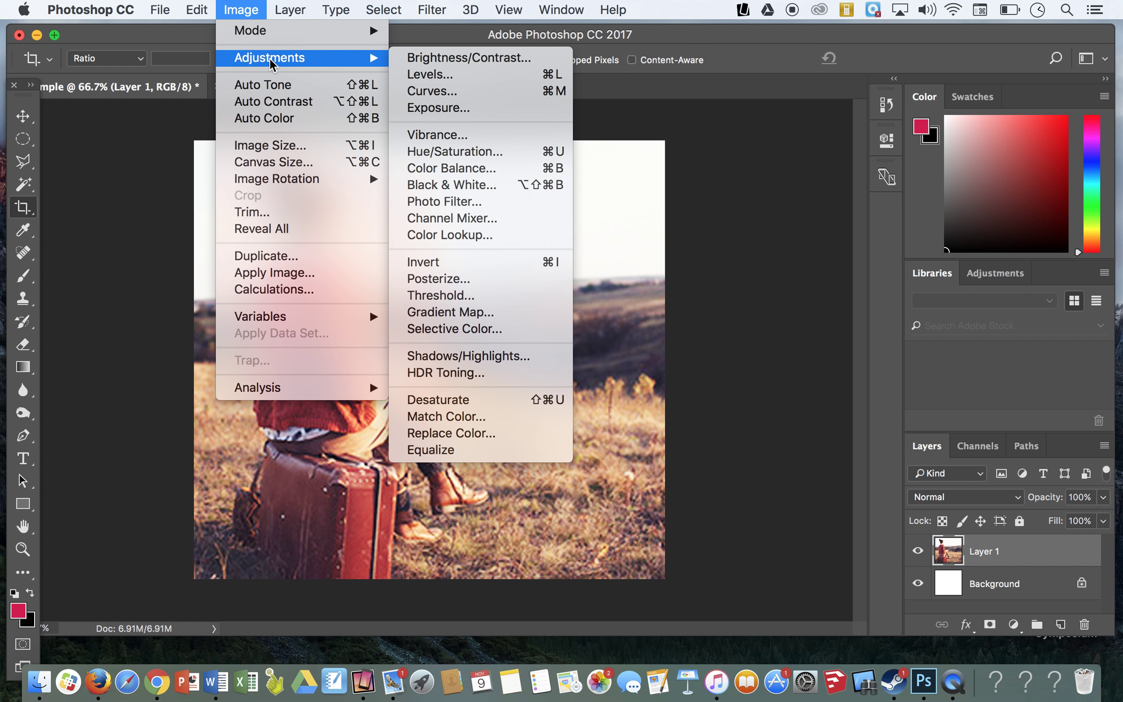
click(500, 152)
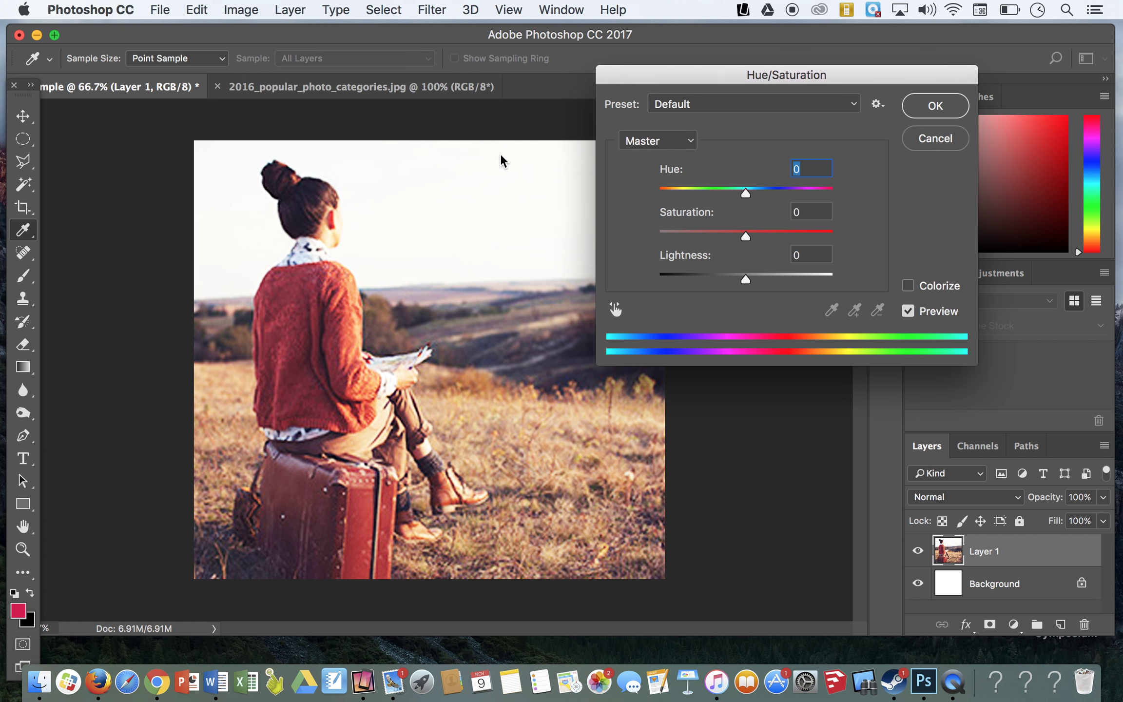
drag(734, 70, 760, 37)
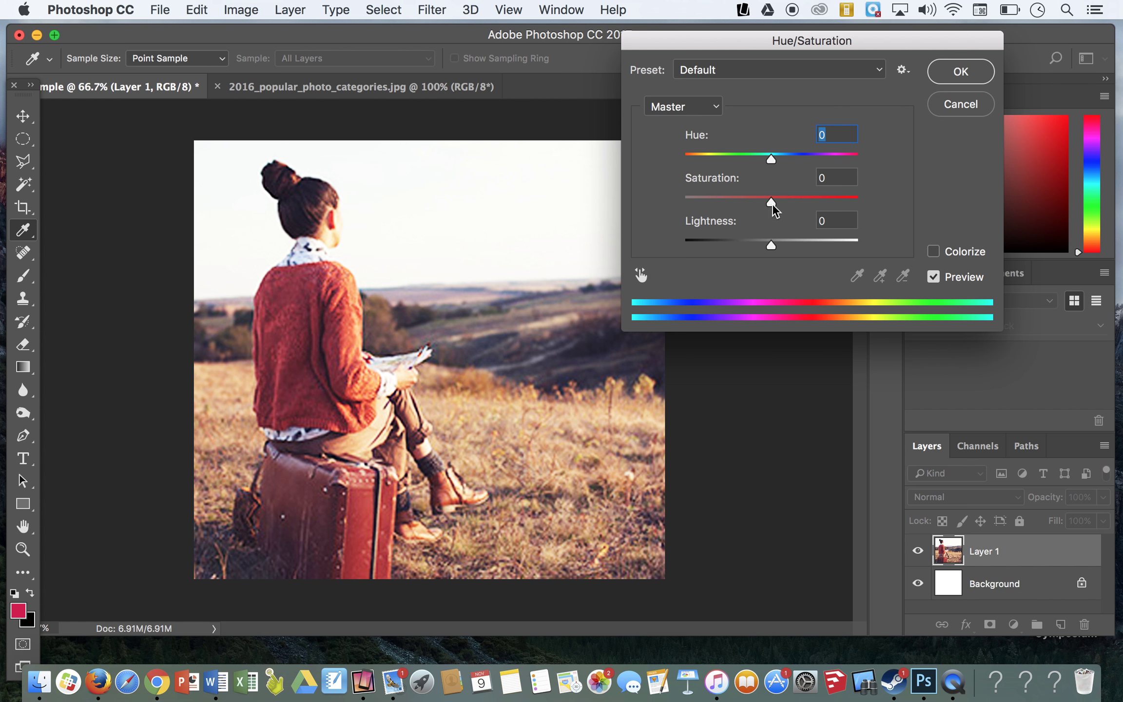
drag(771, 203, 828, 205)
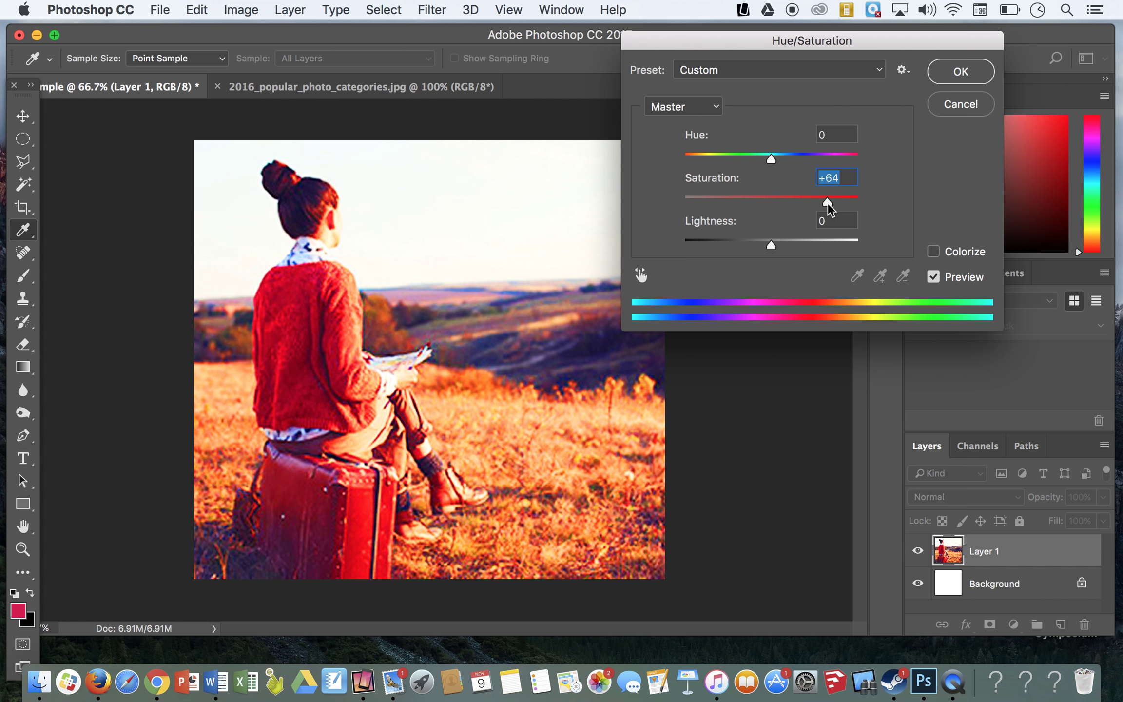
drag(824, 201, 669, 193)
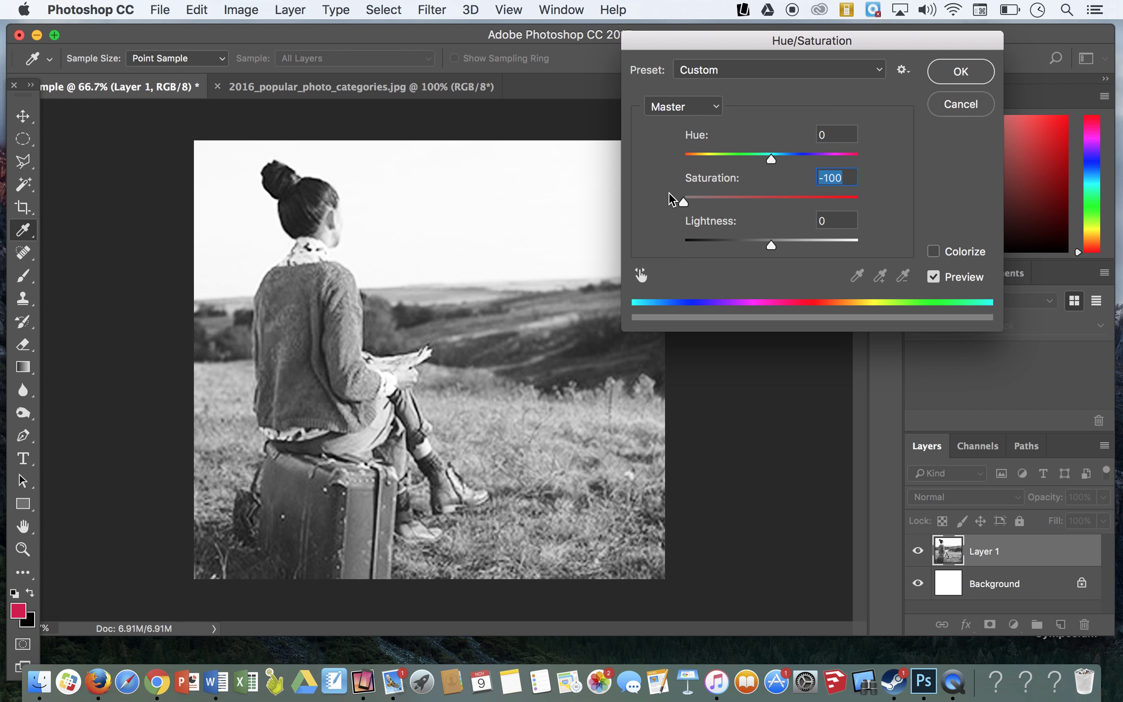
drag(684, 201, 709, 199)
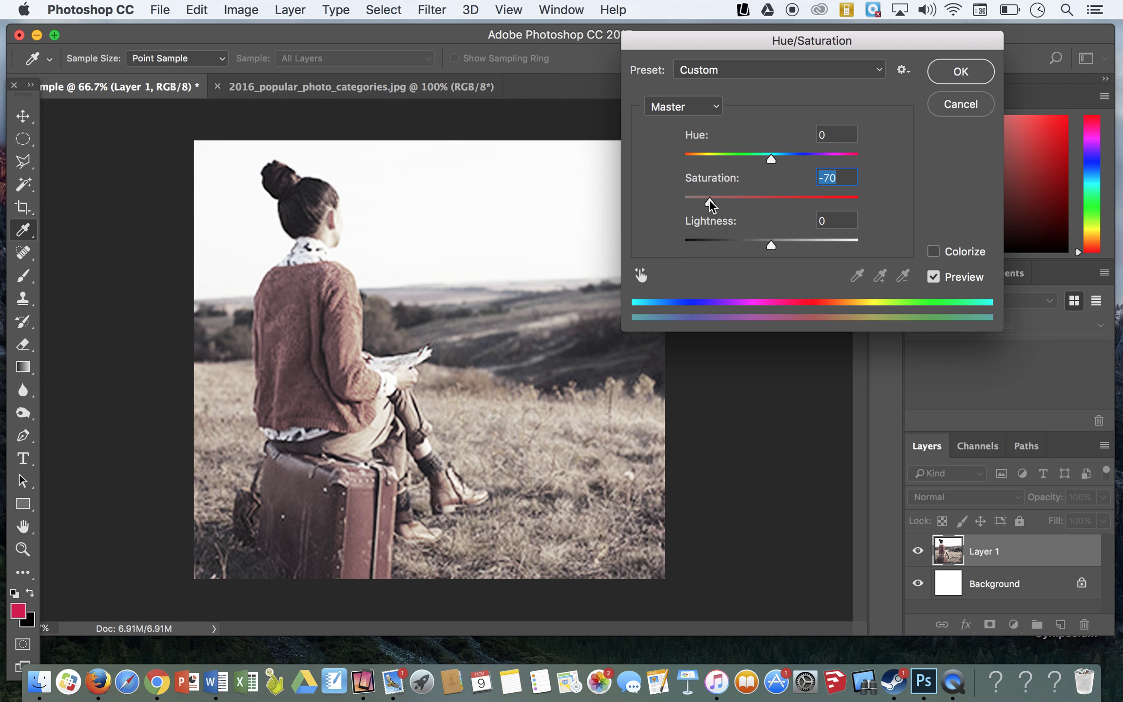
mouse_move(709, 200)
mouse_down()
mouse_move(821, 202)
mouse_move(697, 200)
mouse_up()
mouse_move(771, 245)
mouse_down()
mouse_move(810, 245)
mouse_move(713, 245)
mouse_move(762, 239)
mouse_up()
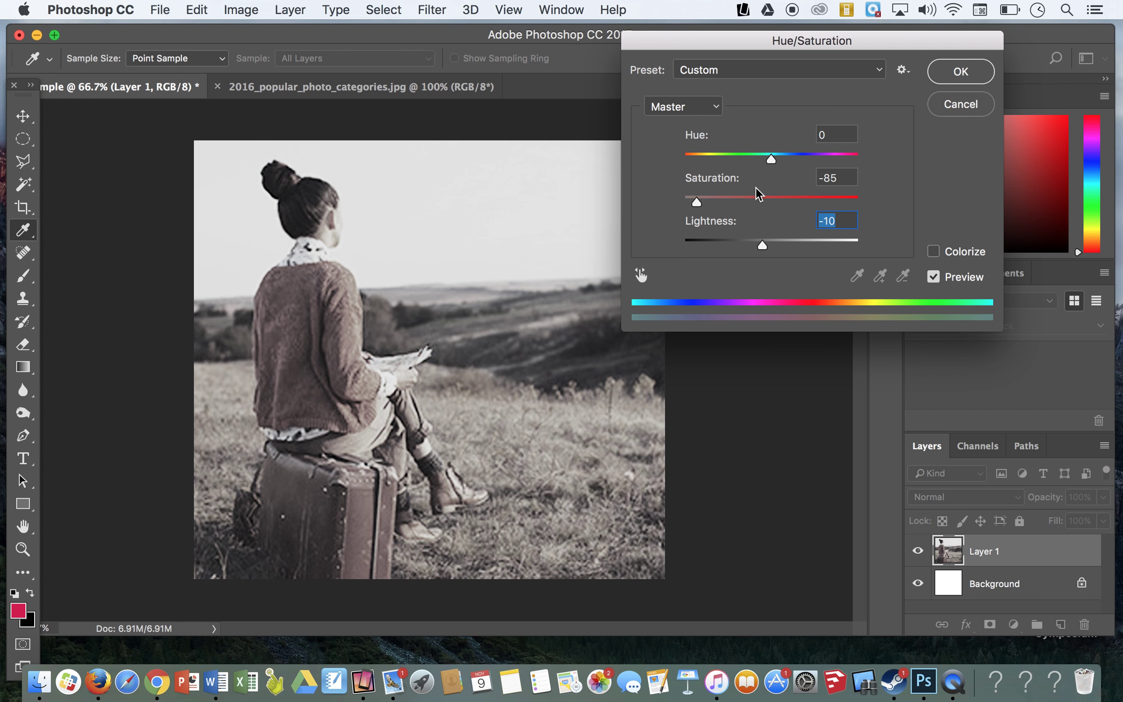
Set the hue to -7 and the saturation to -80, and apply the Hue/Saturation adjustment
drag(695, 201, 763, 203)
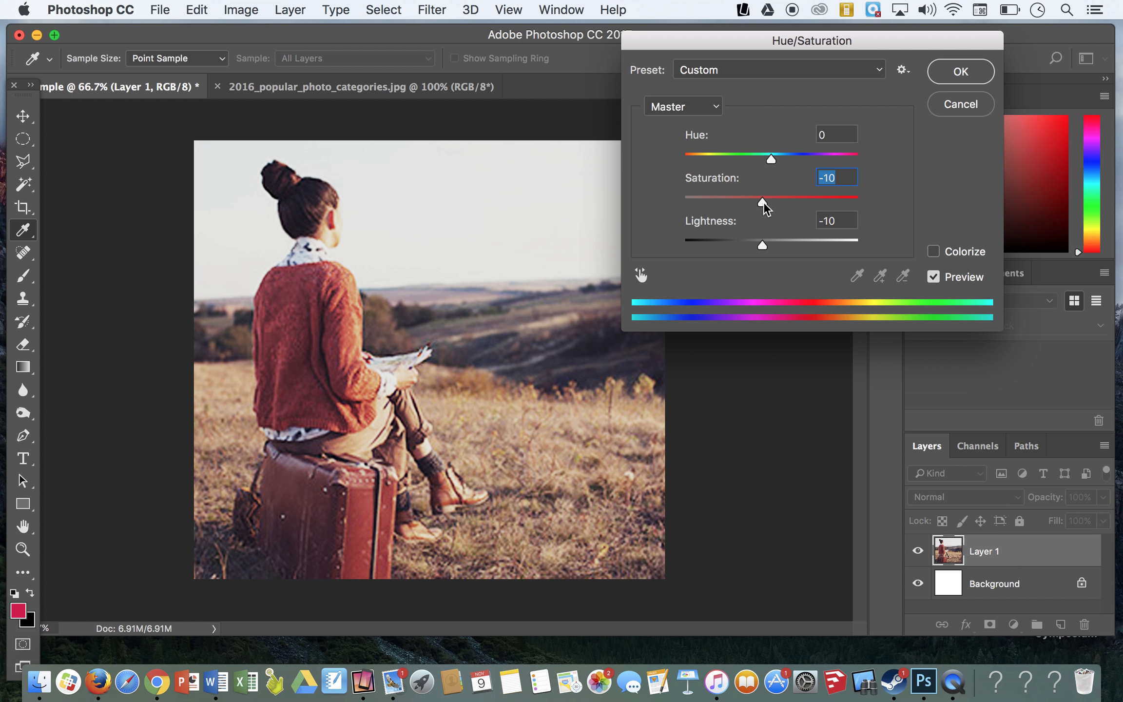
mouse_move(770, 156)
mouse_down()
mouse_move(851, 159)
mouse_move(751, 171)
mouse_move(694, 160)
mouse_move(765, 158)
mouse_up()
drag(764, 204, 700, 195)
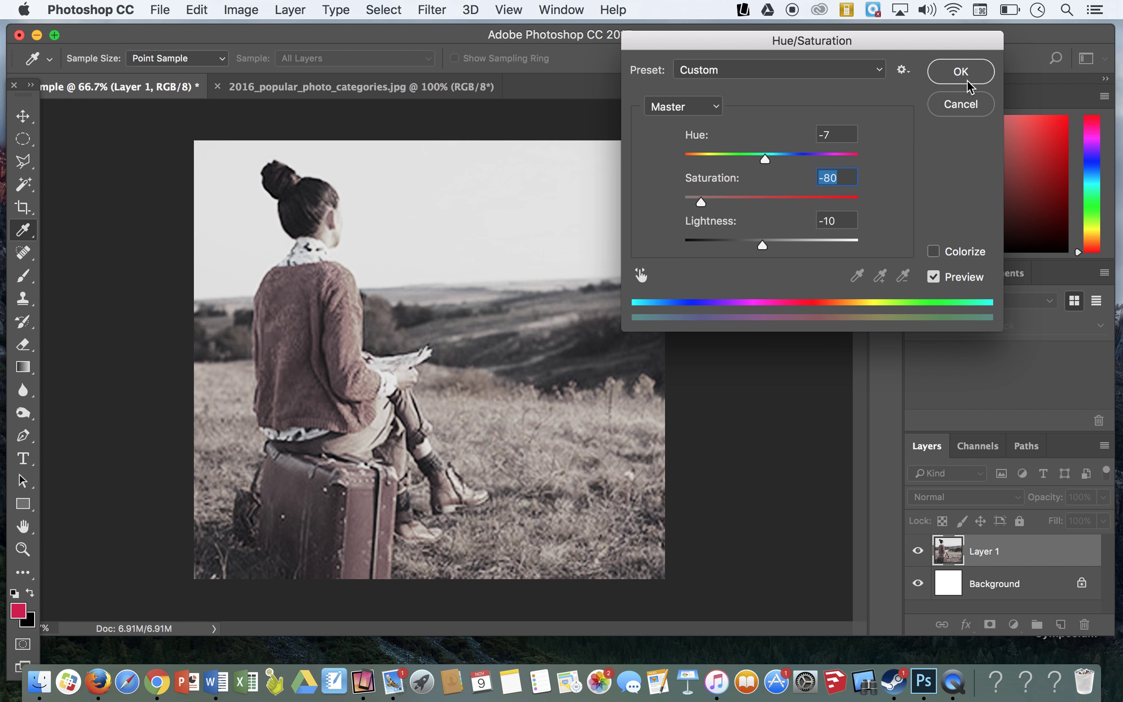
click(951, 68)
key(c)
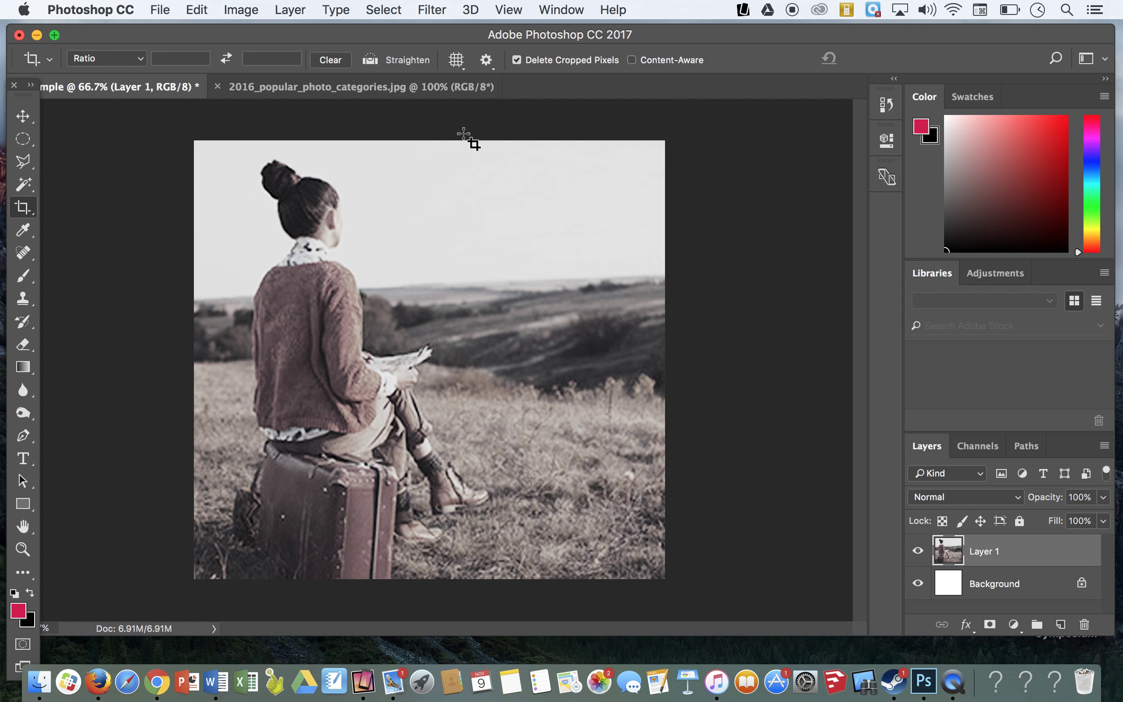
Choose the Dodge tool and reduce its brush size to 182 px
click(29, 414)
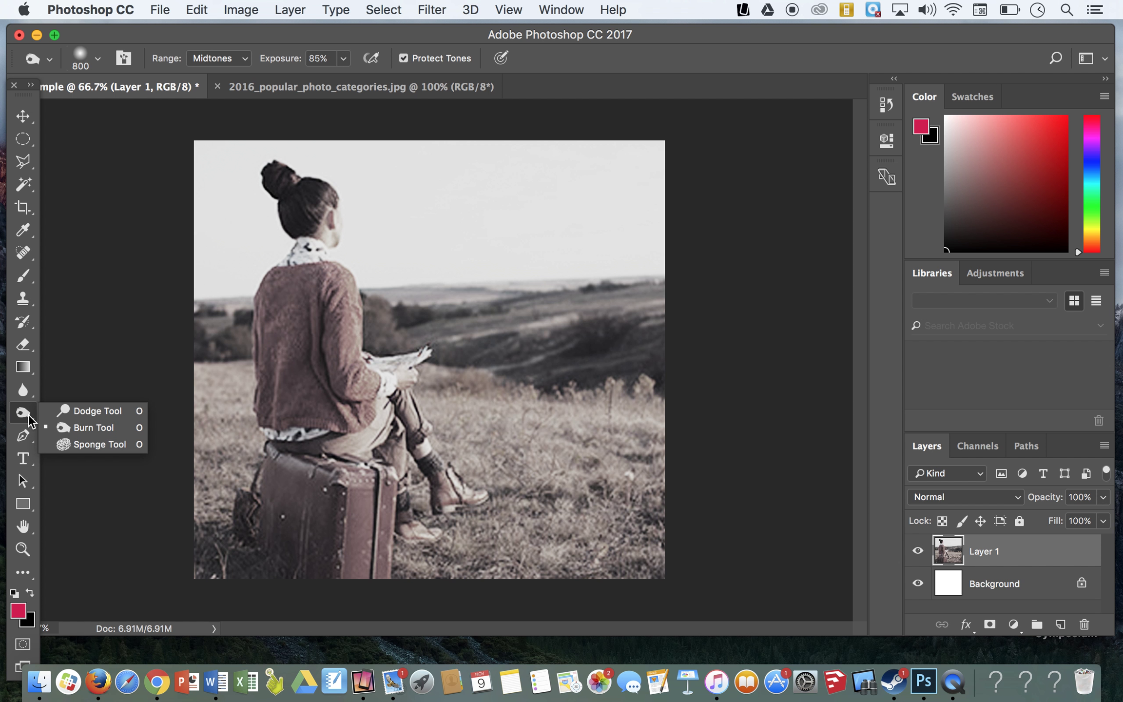
click(67, 413)
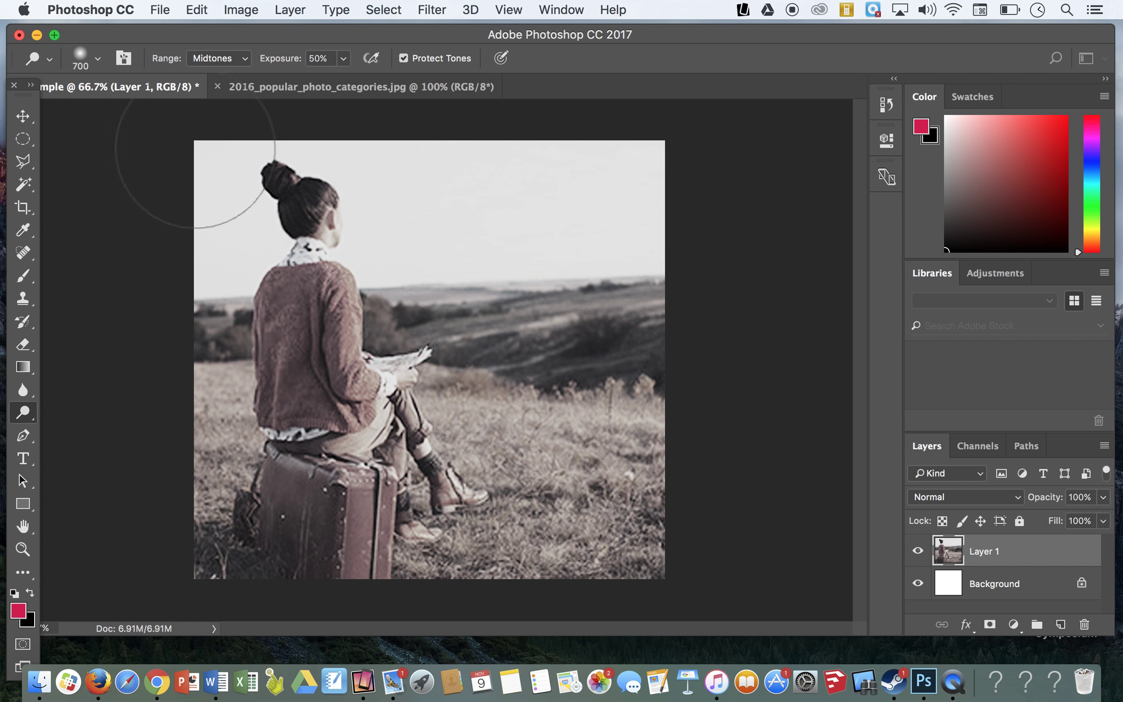
click(98, 59)
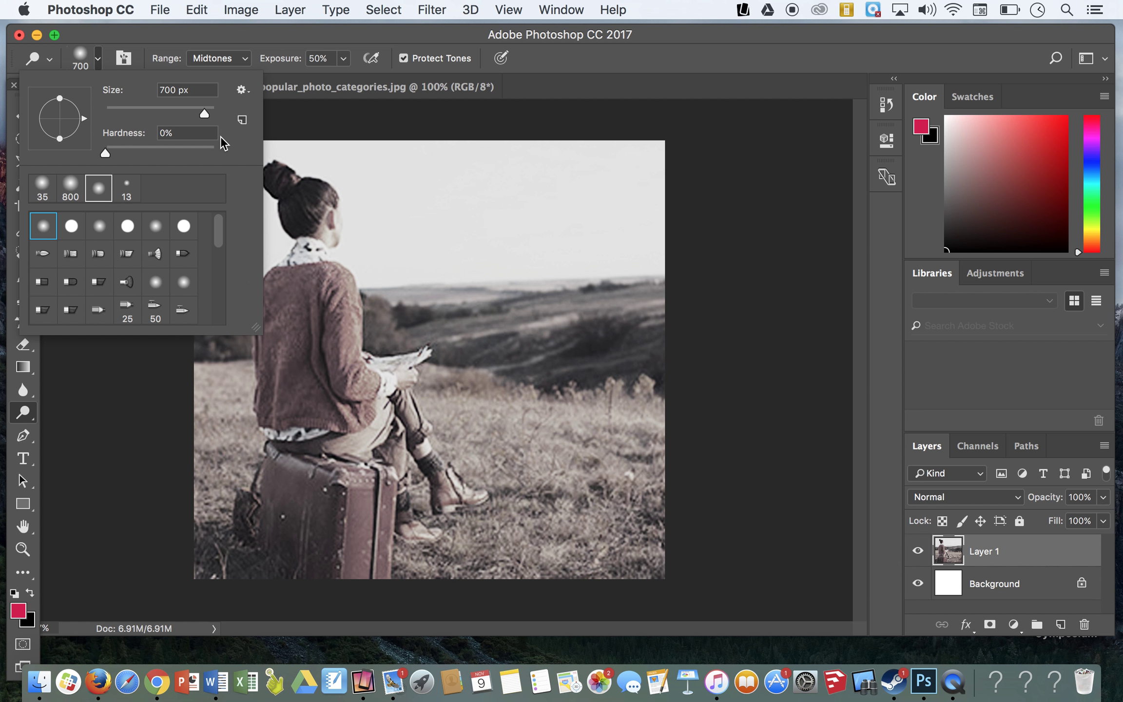
drag(204, 112, 183, 113)
key(Return)
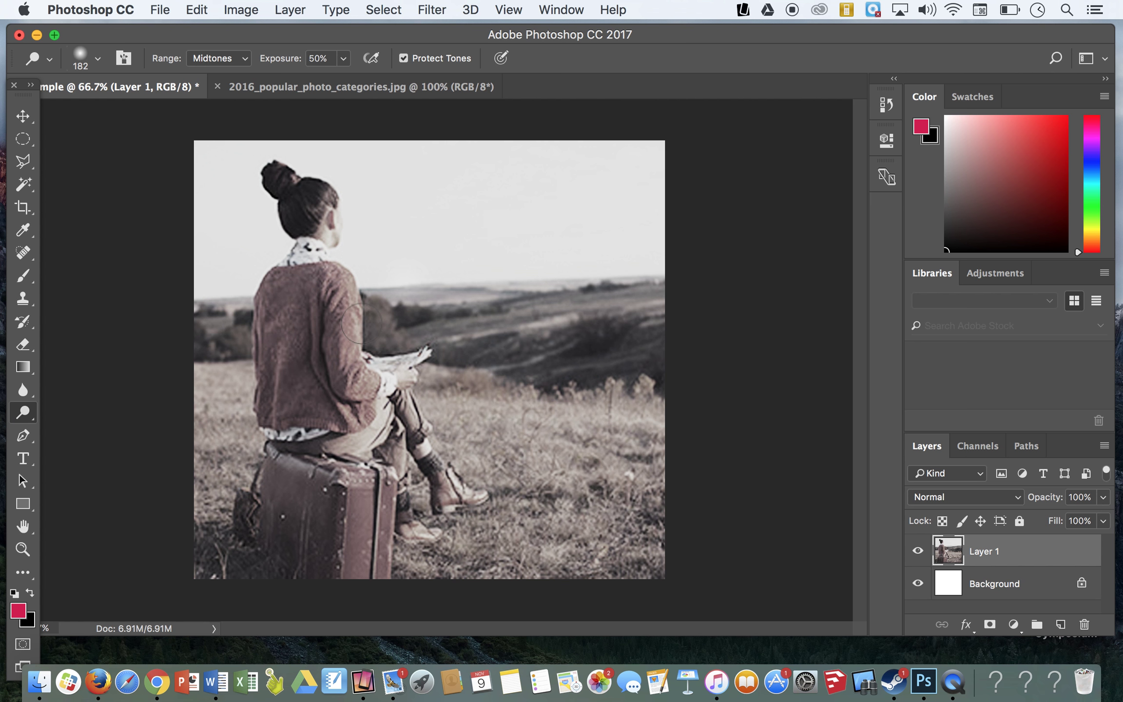
Enlarge the Dodge brush to 1400 px and lighten the midtones of the woman's sweater and the area around her
key(bracketright)
key(bracketright)
key(bracketright)
key(bracketright)
key(bracketright)
key(bracketright)
key(bracketright)
key(bracketright)
key(bracketright)
key(bracketright)
key(bracketright)
key(bracketright)
key(bracketright)
key(bracketright)
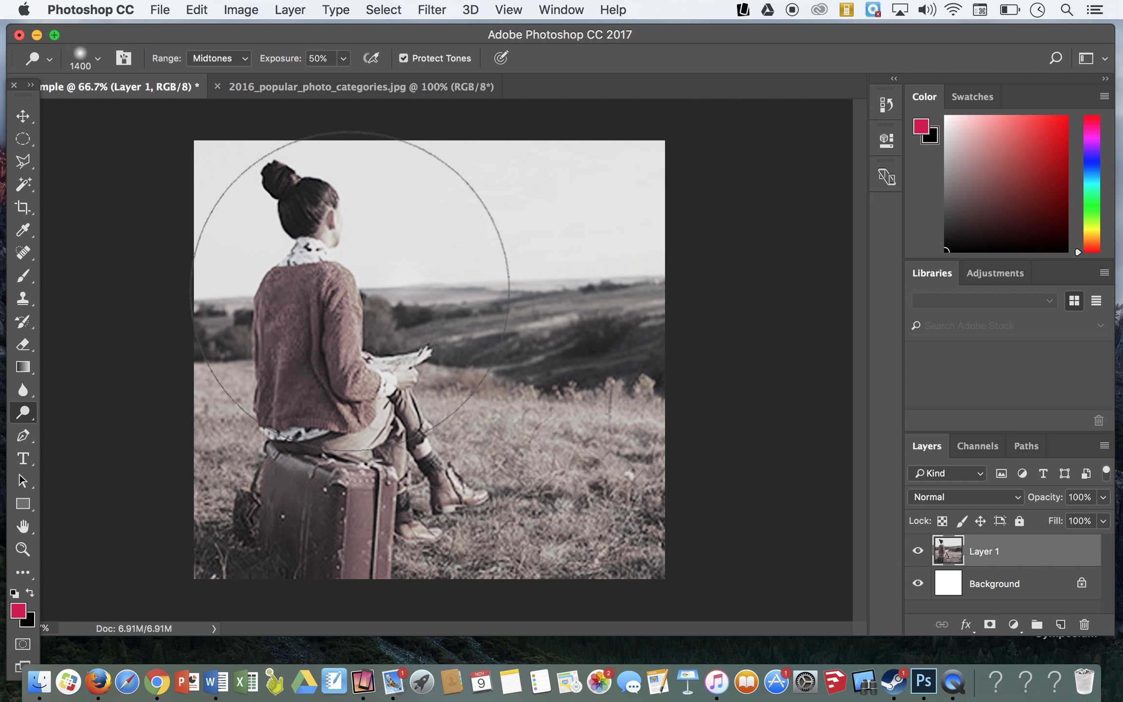
mouse_move(346, 291)
mouse_down()
mouse_move(353, 375)
mouse_move(370, 406)
mouse_up()
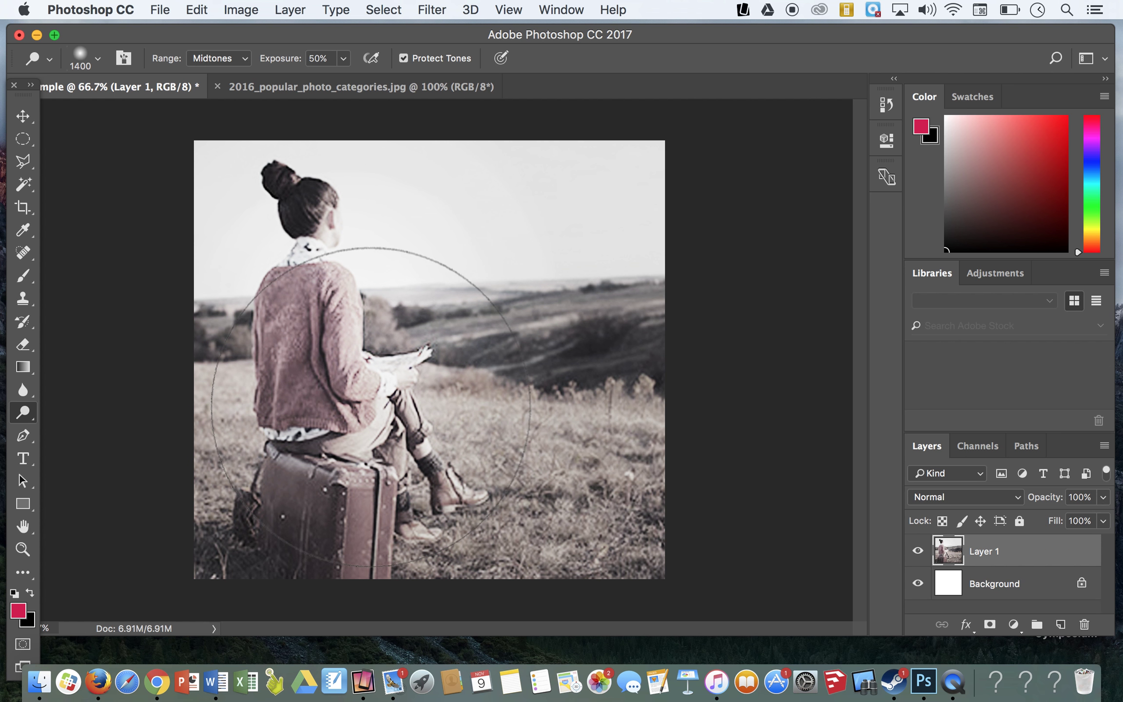
Switch to the Burn tool and darken the field, suitcase and outer sky around the woman with the 800 px brush at 85% exposure
mouse_move(29, 411)
mouse_down()
mouse_move(87, 416)
mouse_move(84, 433)
mouse_up()
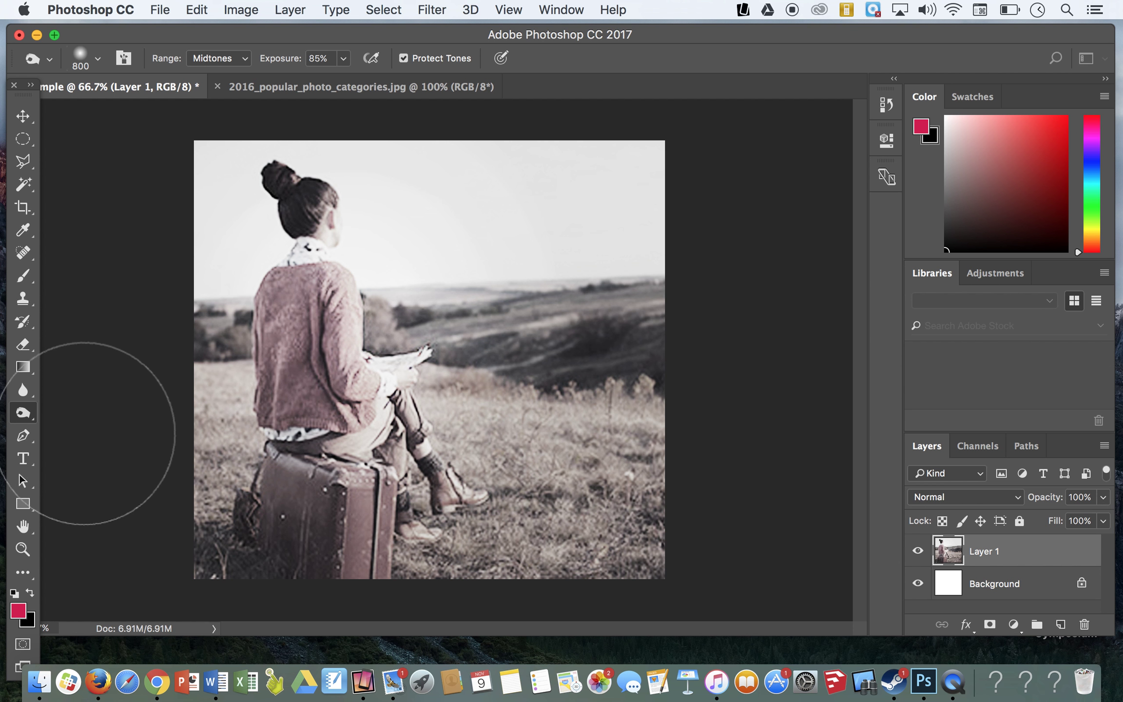
mouse_move(268, 518)
mouse_down()
mouse_move(242, 494)
mouse_move(276, 529)
mouse_move(373, 541)
mouse_move(541, 524)
mouse_move(563, 509)
mouse_move(636, 396)
mouse_move(655, 285)
mouse_move(635, 227)
mouse_move(583, 142)
mouse_move(542, 128)
mouse_move(671, 360)
mouse_move(619, 500)
mouse_move(511, 564)
mouse_move(317, 619)
mouse_move(201, 580)
mouse_move(173, 559)
mouse_move(103, 399)
mouse_up()
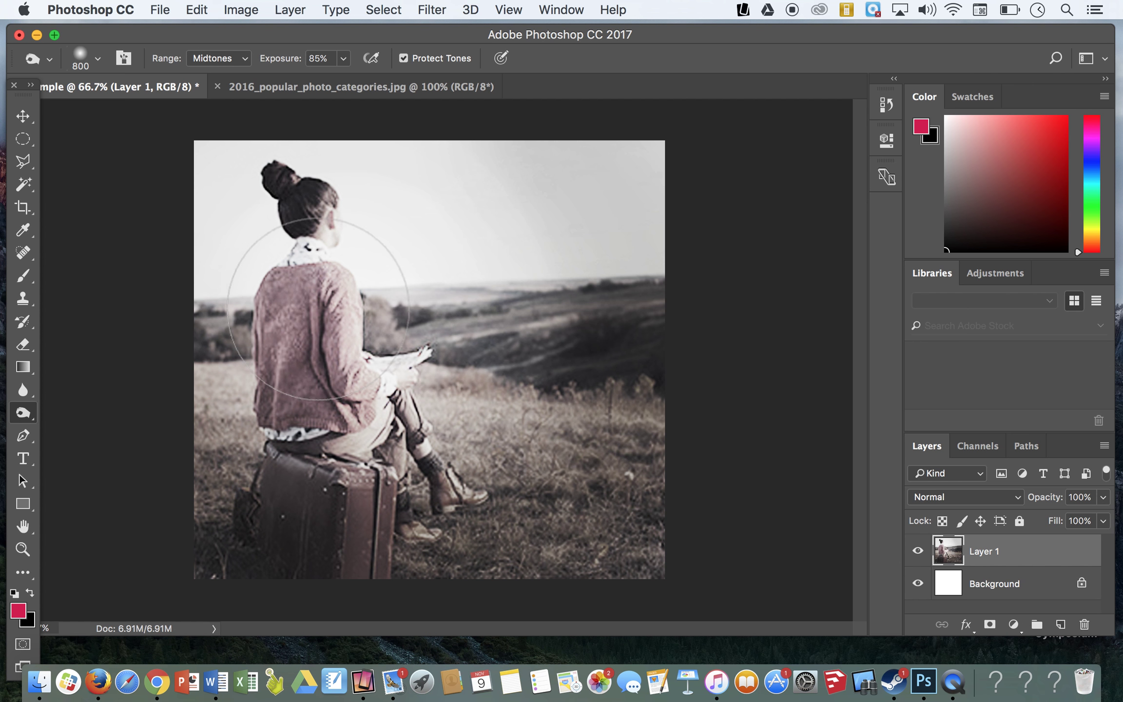
mouse_move(301, 508)
mouse_down()
mouse_move(402, 514)
mouse_move(607, 414)
mouse_move(594, 449)
mouse_move(627, 201)
mouse_move(609, 198)
mouse_move(627, 327)
mouse_move(587, 321)
mouse_up()
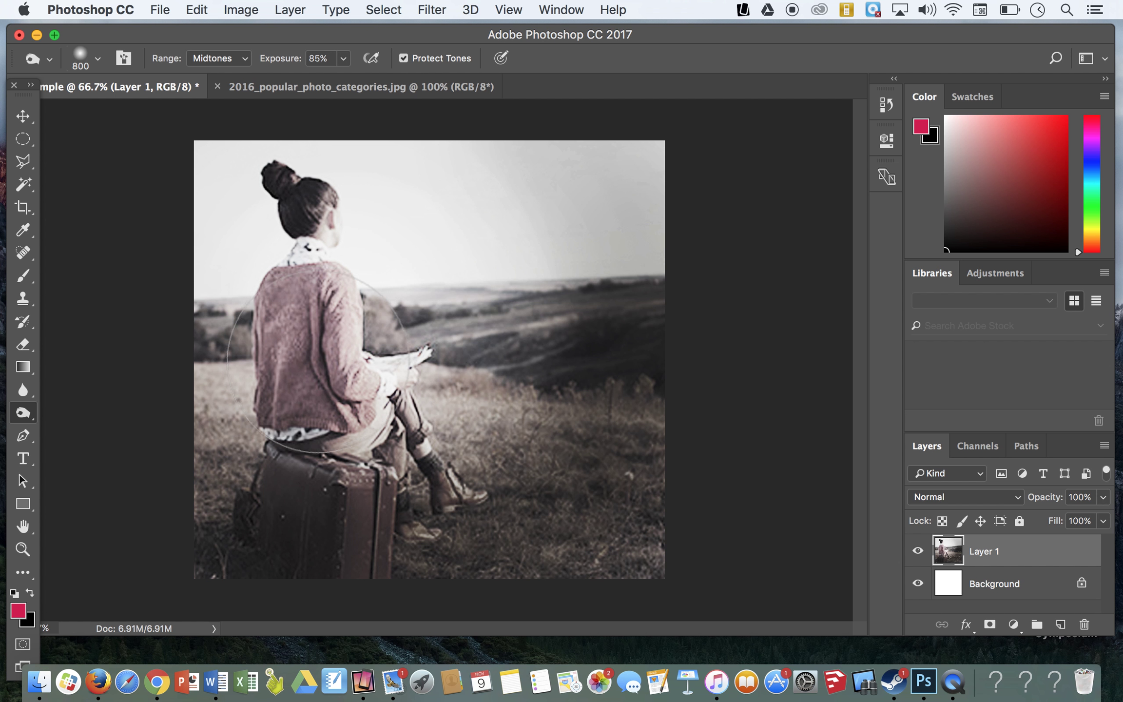
Choose the Brush, set the foreground colour to dark red #8e0730, and undo a test scribble painted over the sweater
click(23, 281)
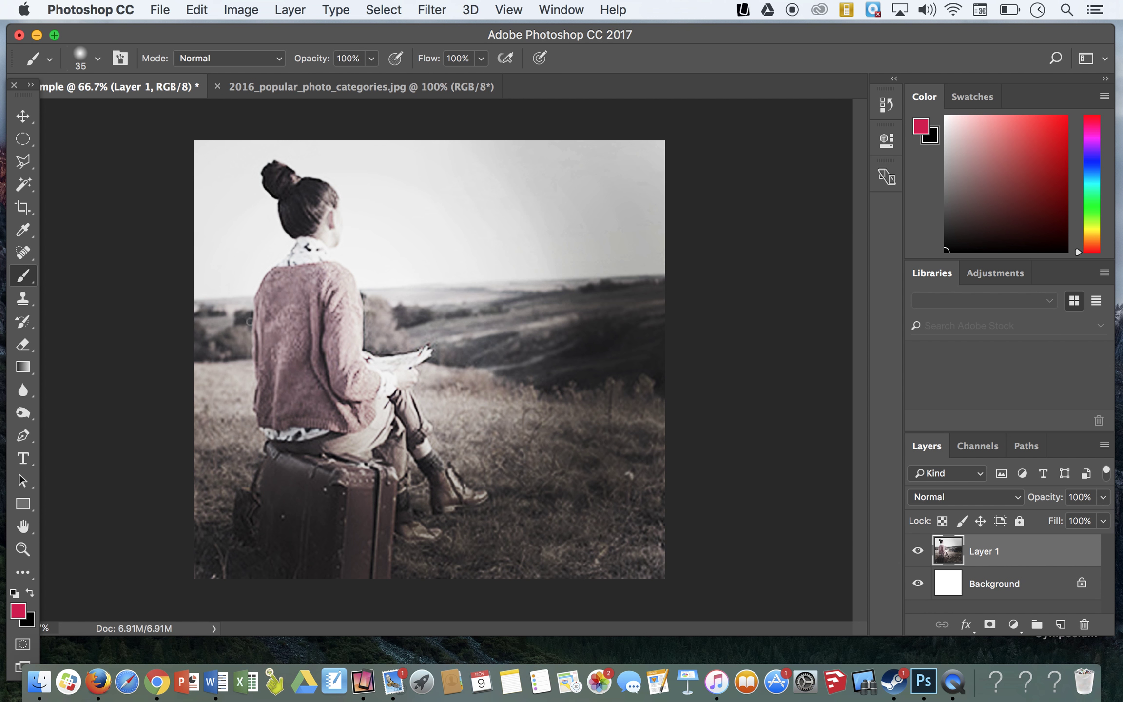
click(18, 610)
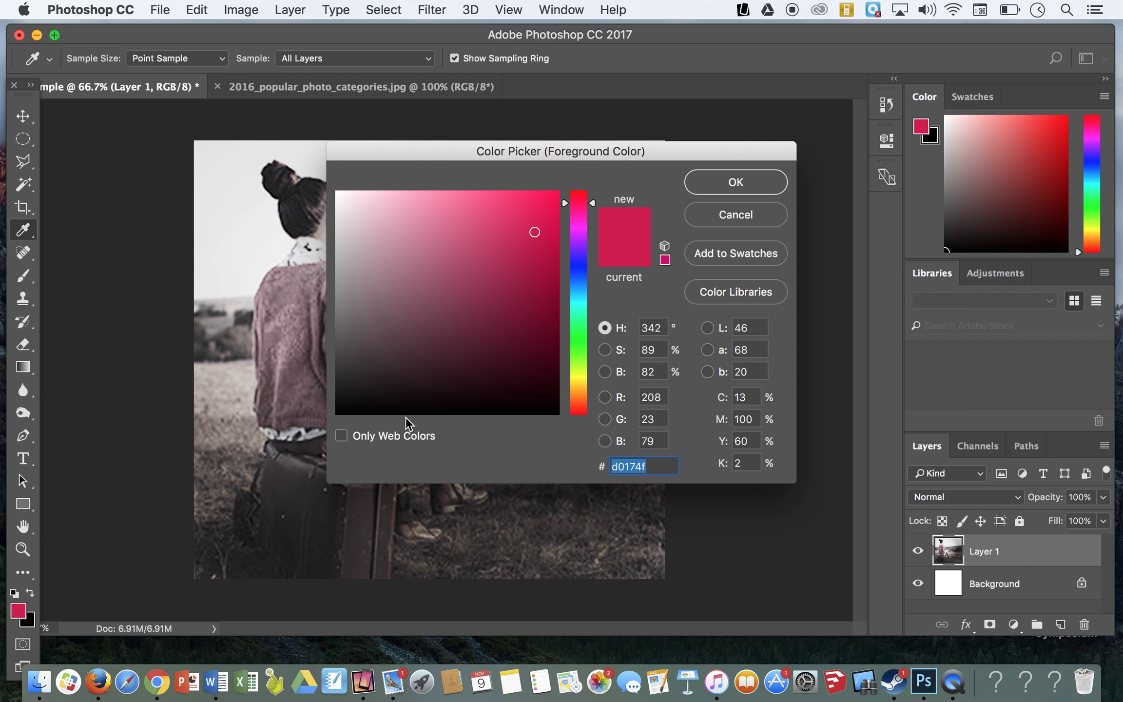
drag(549, 198, 547, 290)
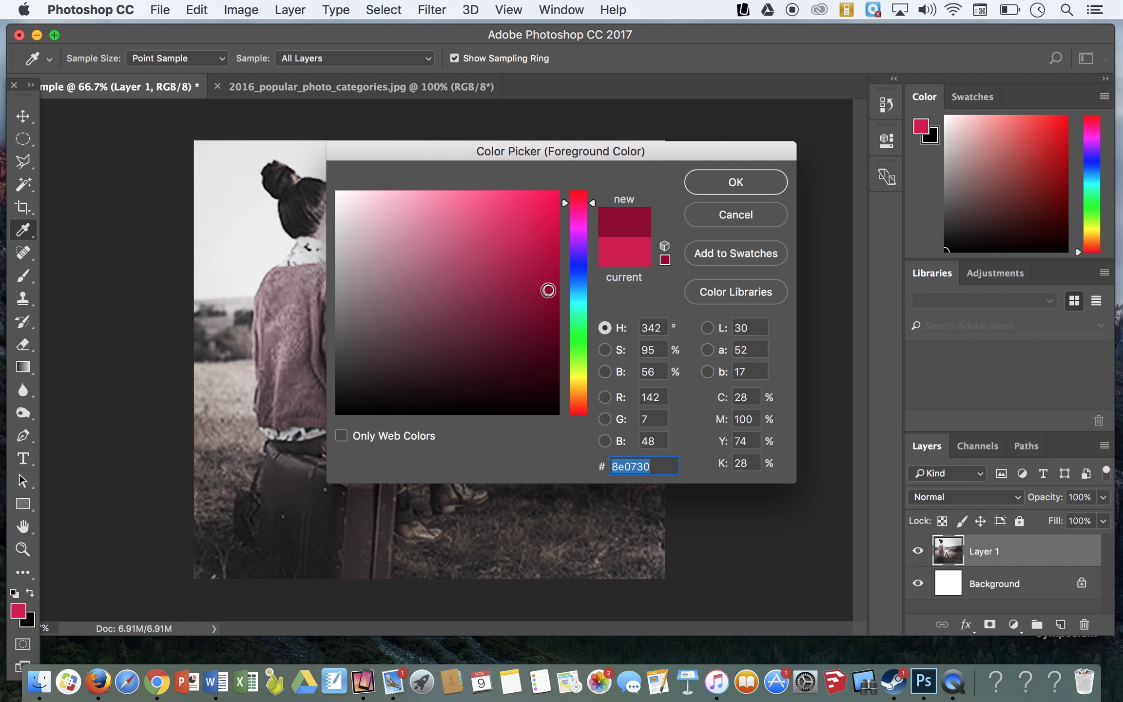
click(747, 185)
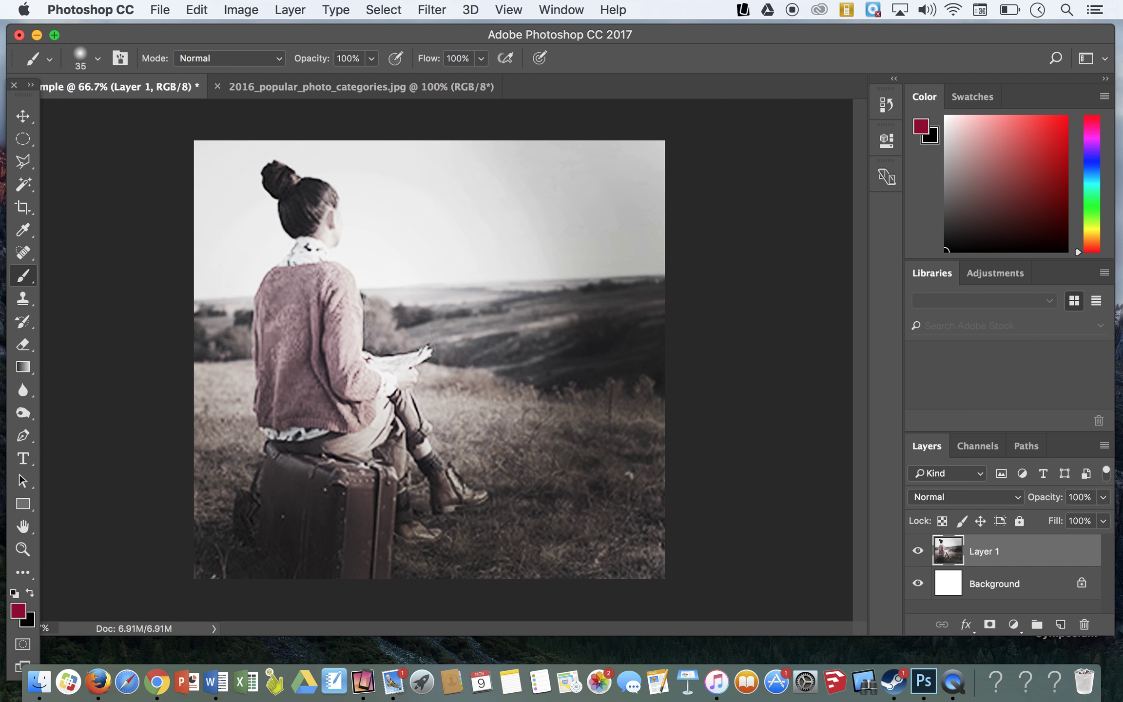
mouse_move(307, 293)
mouse_down()
mouse_move(369, 285)
mouse_move(228, 363)
mouse_move(297, 349)
mouse_move(319, 340)
mouse_move(297, 336)
mouse_move(319, 327)
mouse_move(306, 364)
mouse_move(322, 362)
mouse_move(299, 369)
mouse_up()
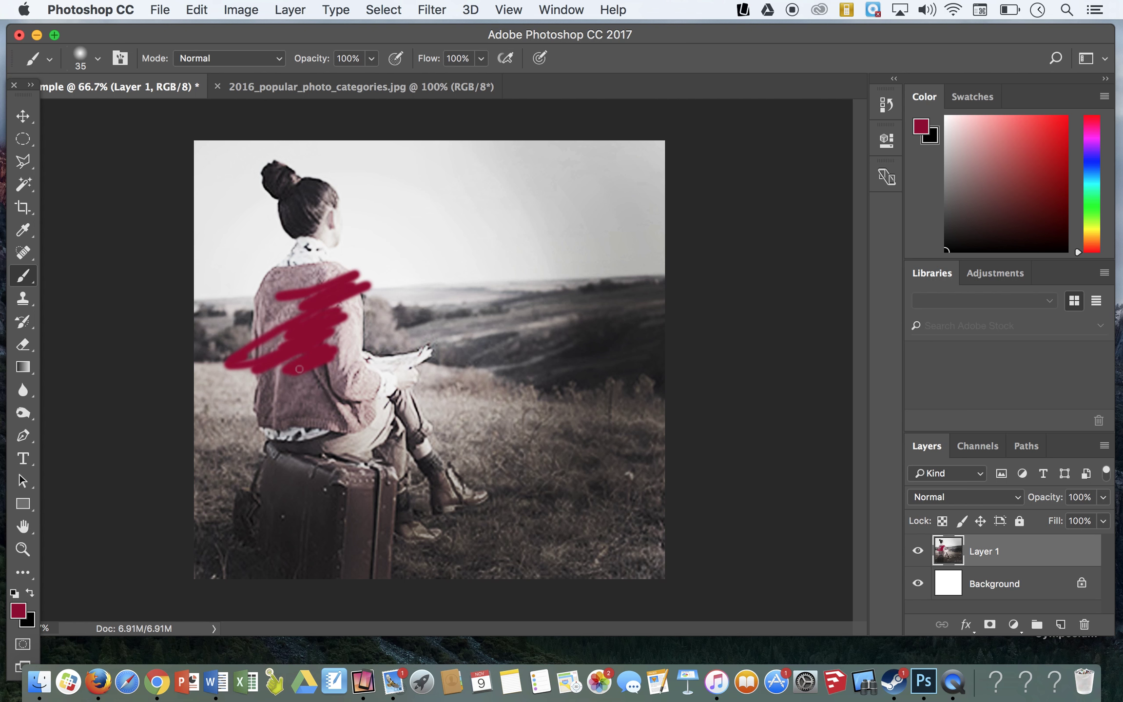
key(super+z)
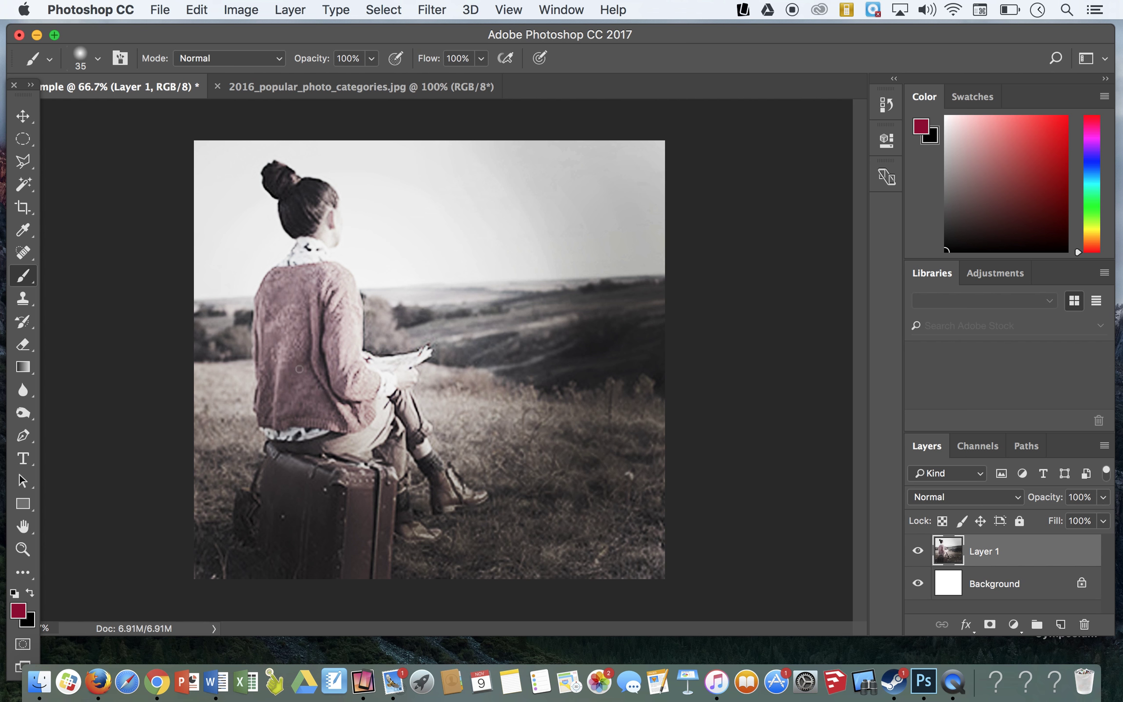
Zoom in on the sweater to 200%, set the Brush's blending mode to Color and enlarge it to 80 px
click(30, 548)
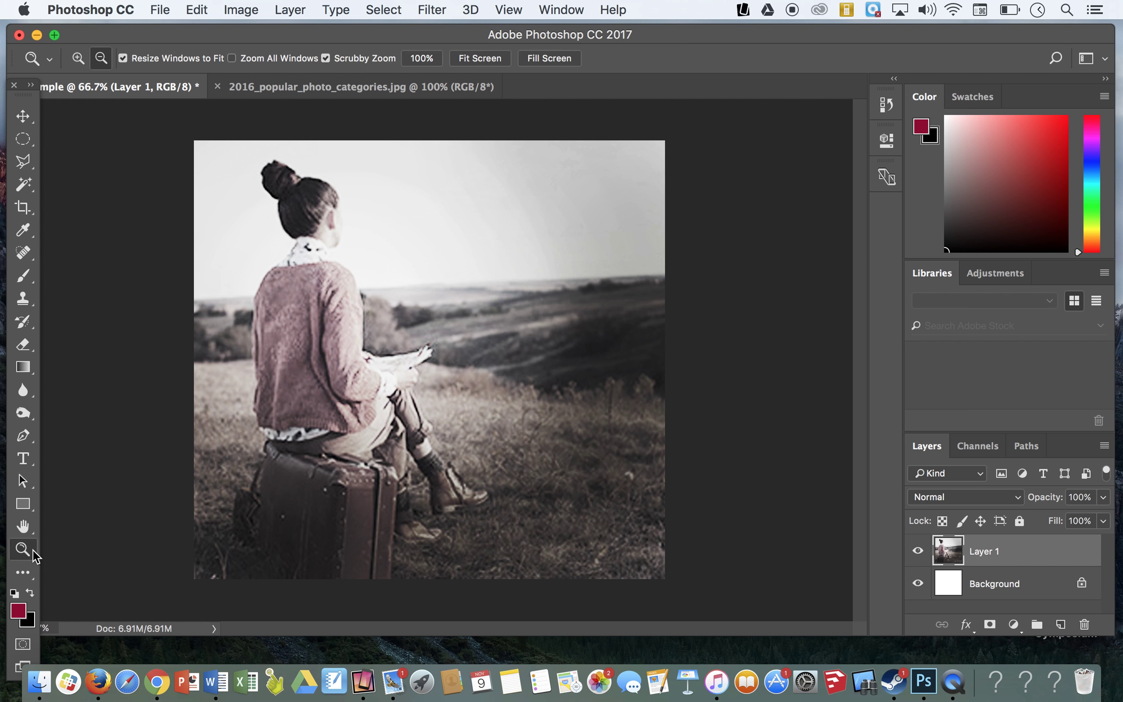
click(78, 58)
click(317, 360)
click(318, 397)
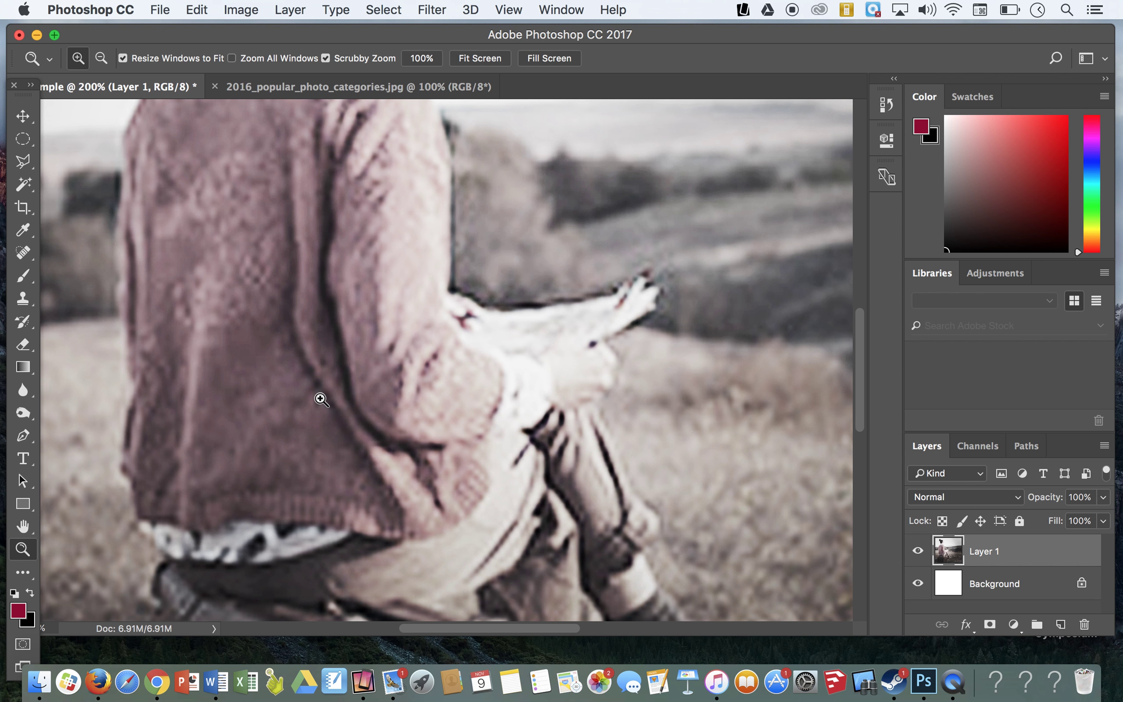
scroll(193, 268, up, 5)
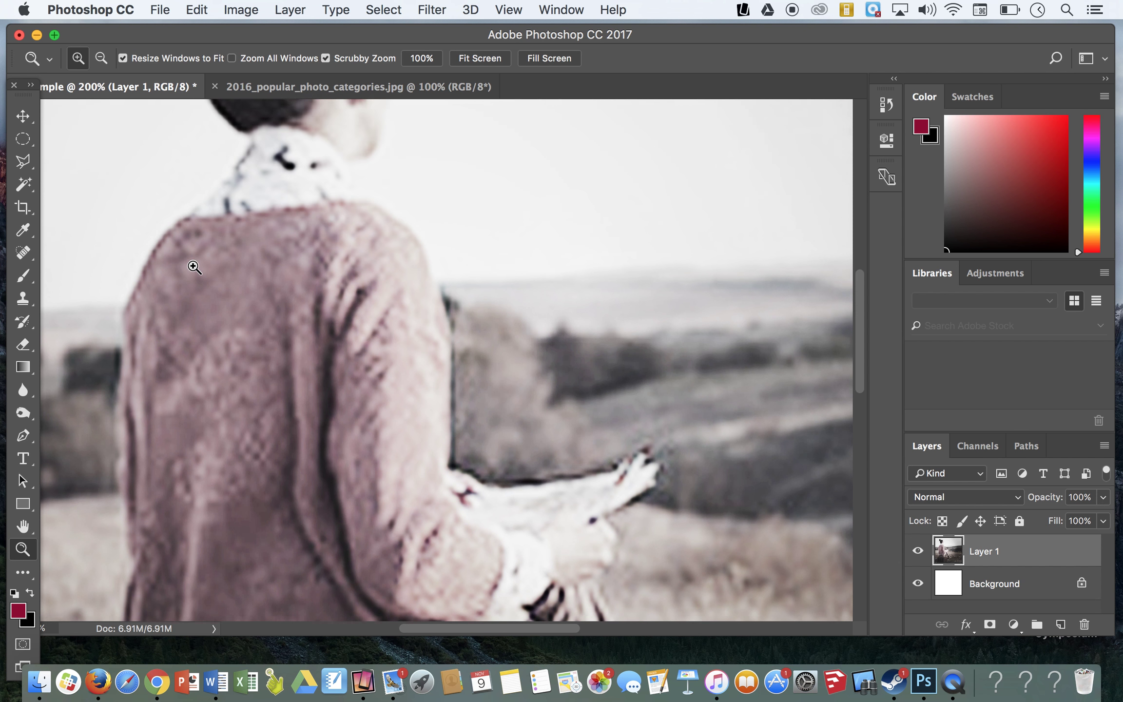
click(23, 276)
click(222, 59)
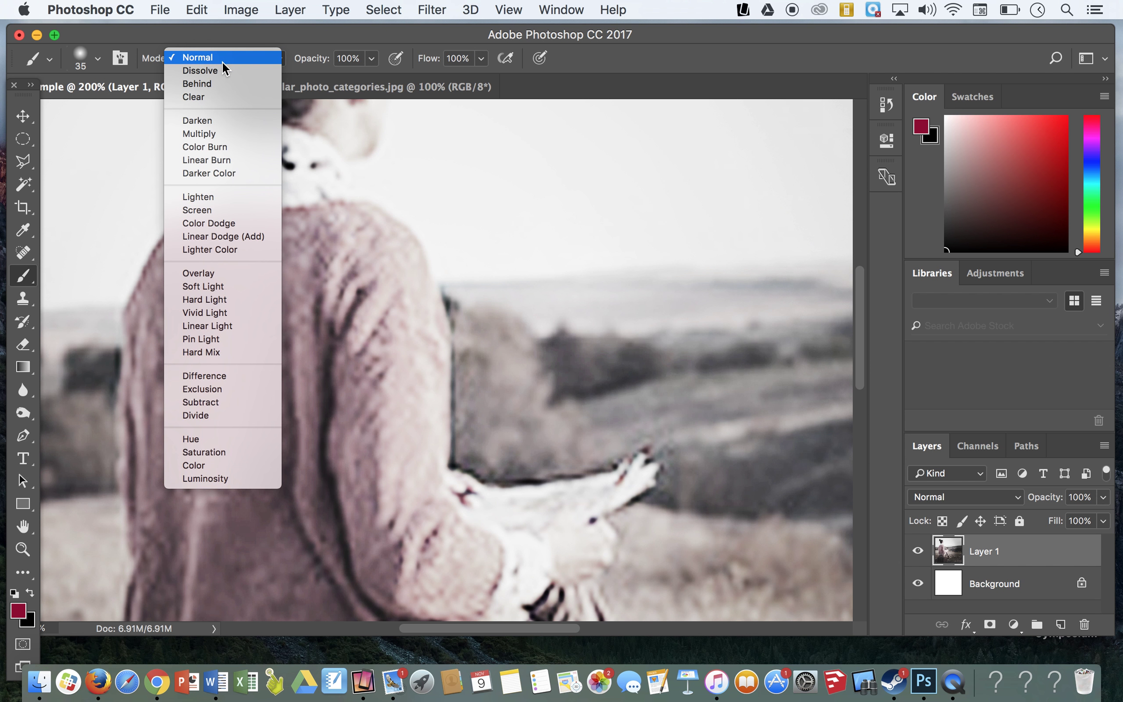
click(204, 464)
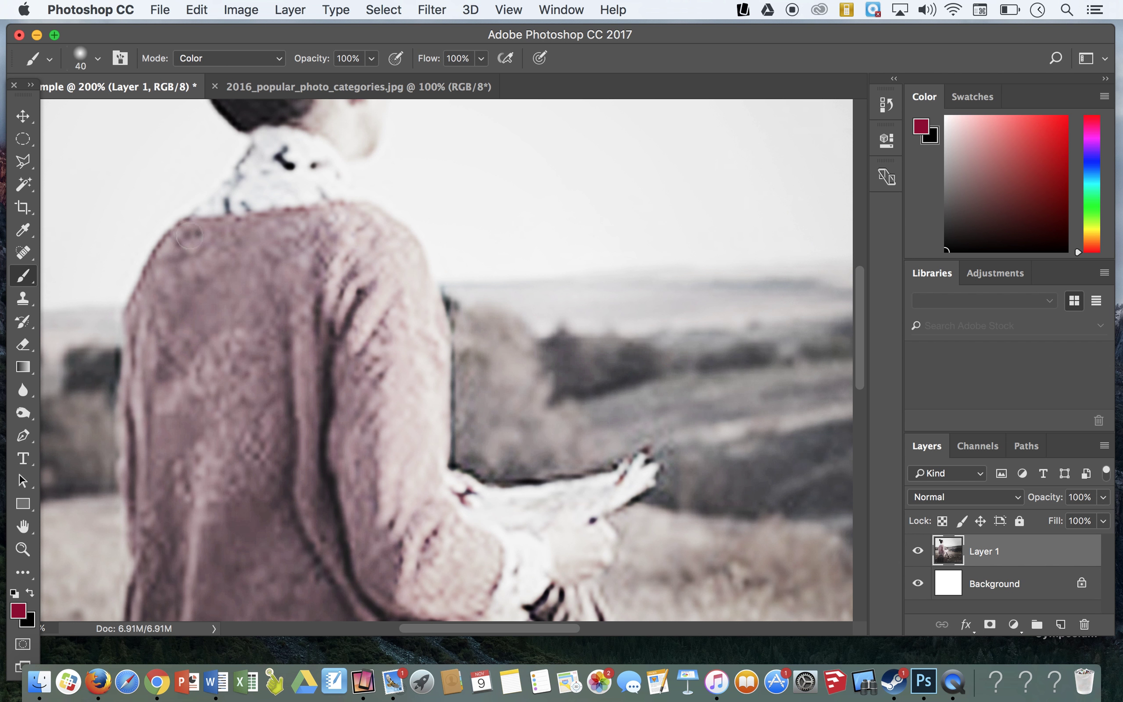
key(])
key(])
Tint the sweater's shoulders, back and right sleeve with the dark red brush, undoing the stray stroke past the shoulder
mouse_move(188, 237)
mouse_down()
mouse_move(359, 237)
mouse_move(400, 265)
mouse_move(420, 386)
mouse_move(419, 343)
mouse_move(373, 332)
mouse_move(364, 282)
mouse_move(371, 292)
mouse_move(352, 296)
mouse_move(375, 318)
mouse_move(317, 293)
mouse_move(492, 241)
mouse_move(456, 270)
mouse_up()
key(ctrl+z)
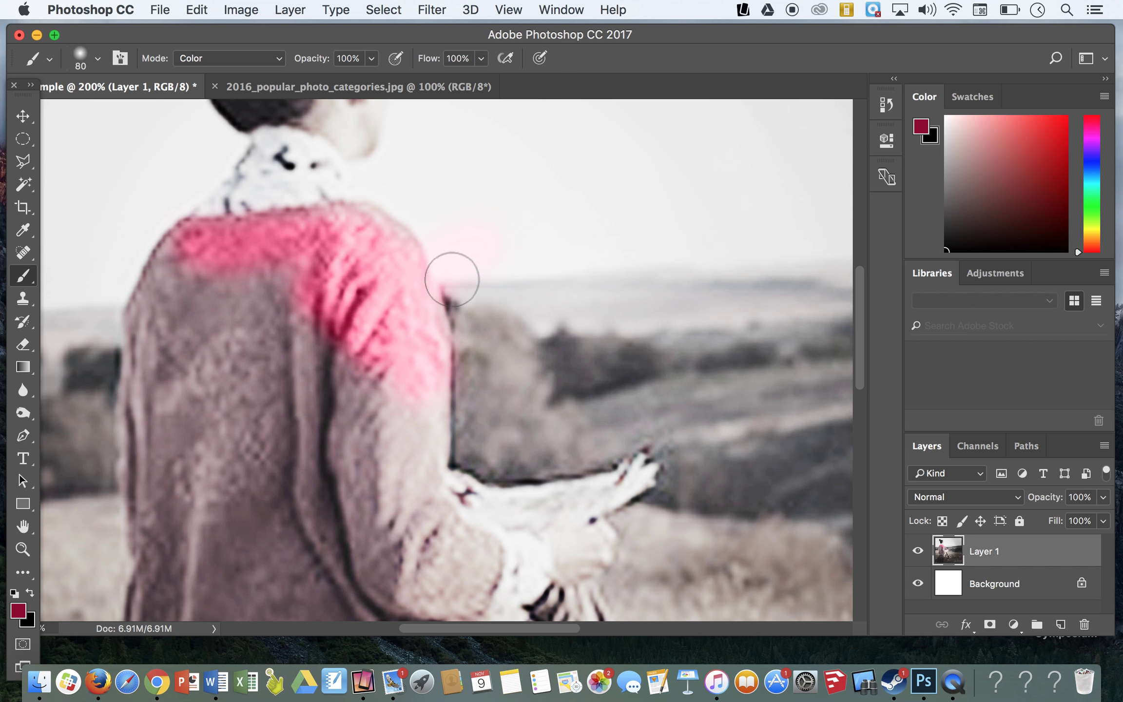
mouse_move(351, 275)
mouse_down()
mouse_move(275, 275)
mouse_move(277, 291)
mouse_move(179, 264)
mouse_move(153, 317)
mouse_move(140, 471)
mouse_up()
mouse_move(161, 535)
mouse_down()
mouse_move(159, 398)
mouse_move(189, 308)
mouse_move(199, 335)
mouse_move(183, 460)
mouse_move(196, 486)
mouse_move(237, 322)
mouse_move(266, 322)
mouse_move(233, 474)
mouse_move(298, 306)
mouse_move(308, 465)
mouse_move(345, 349)
mouse_move(362, 461)
mouse_move(378, 404)
mouse_move(394, 394)
mouse_move(408, 469)
mouse_move(429, 402)
mouse_up()
mouse_move(417, 477)
mouse_down()
mouse_move(446, 546)
mouse_move(476, 560)
mouse_move(471, 577)
mouse_move(452, 594)
mouse_move(372, 520)
mouse_up()
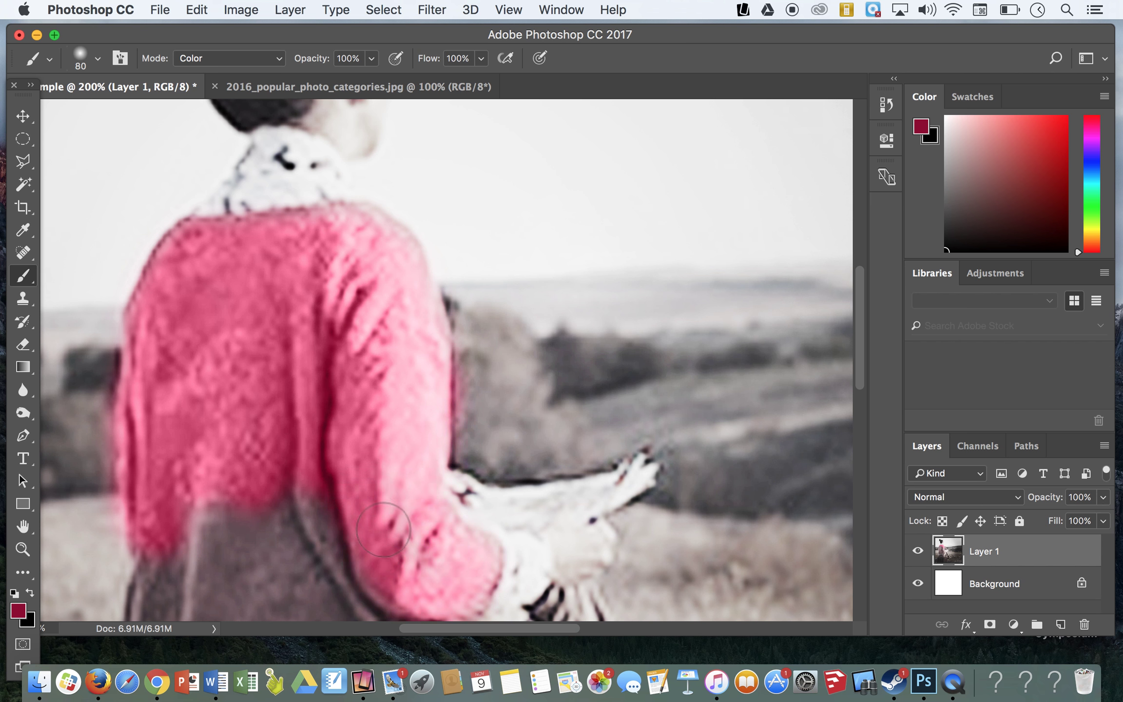
Tint the rest of the sweater down to its hem with the dark red brush and return to the whole-image view
scroll(372, 520, down, 10)
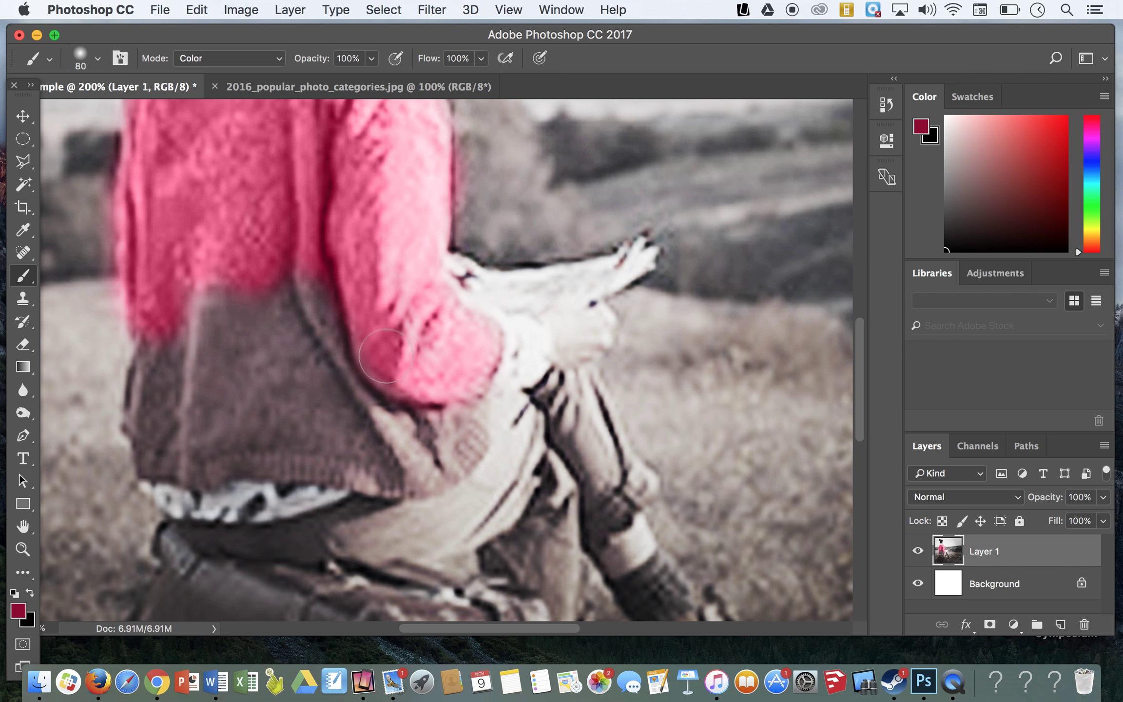
mouse_move(337, 327)
mouse_down()
mouse_move(298, 349)
mouse_move(270, 312)
mouse_move(250, 307)
mouse_move(219, 318)
mouse_move(201, 344)
mouse_move(188, 285)
mouse_move(176, 296)
mouse_move(150, 367)
mouse_move(148, 422)
mouse_move(158, 455)
mouse_move(206, 475)
mouse_move(195, 348)
mouse_up()
mouse_move(251, 425)
mouse_down()
mouse_move(247, 455)
mouse_move(262, 466)
mouse_move(431, 459)
mouse_up()
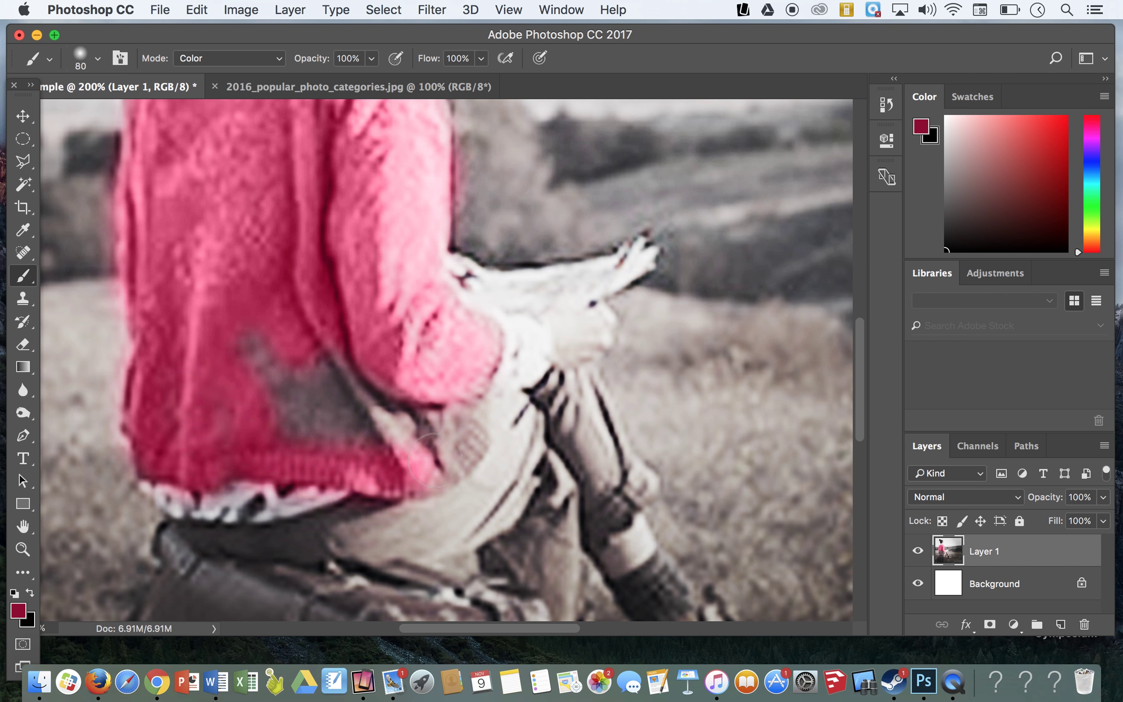
mouse_move(465, 406)
mouse_down()
mouse_move(419, 398)
mouse_move(417, 424)
mouse_move(391, 442)
mouse_move(333, 409)
mouse_move(315, 365)
mouse_move(344, 429)
mouse_move(256, 397)
mouse_move(263, 352)
mouse_move(302, 378)
mouse_move(284, 410)
mouse_up()
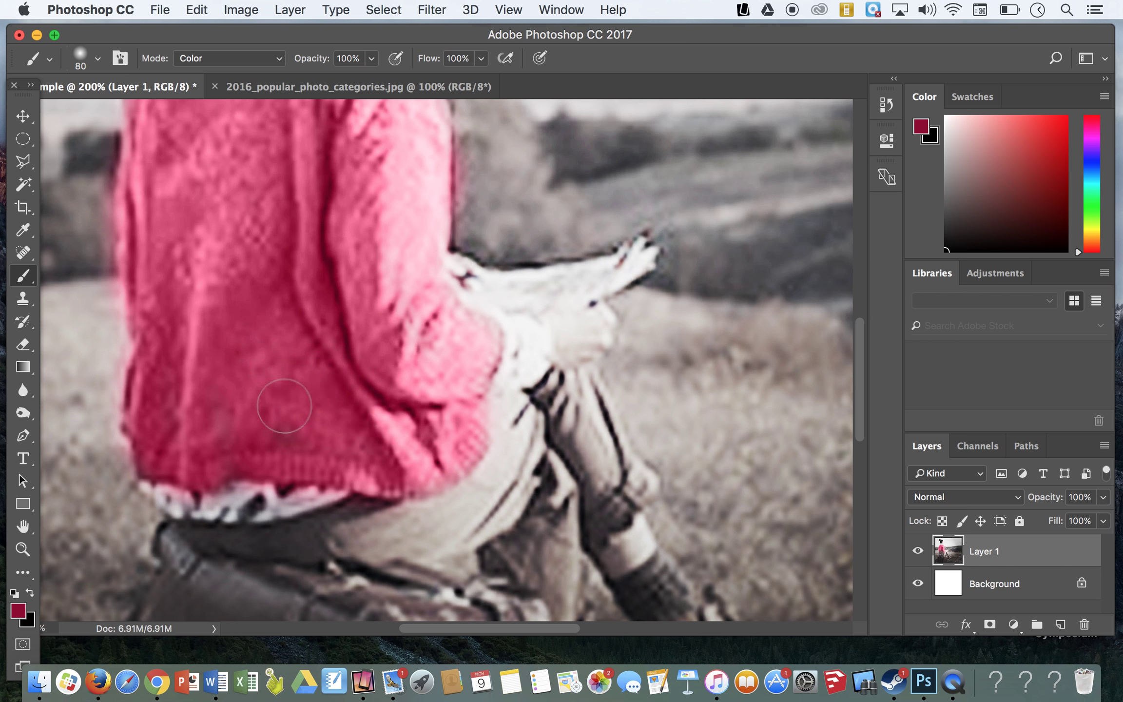
scroll(284, 404, up, 5)
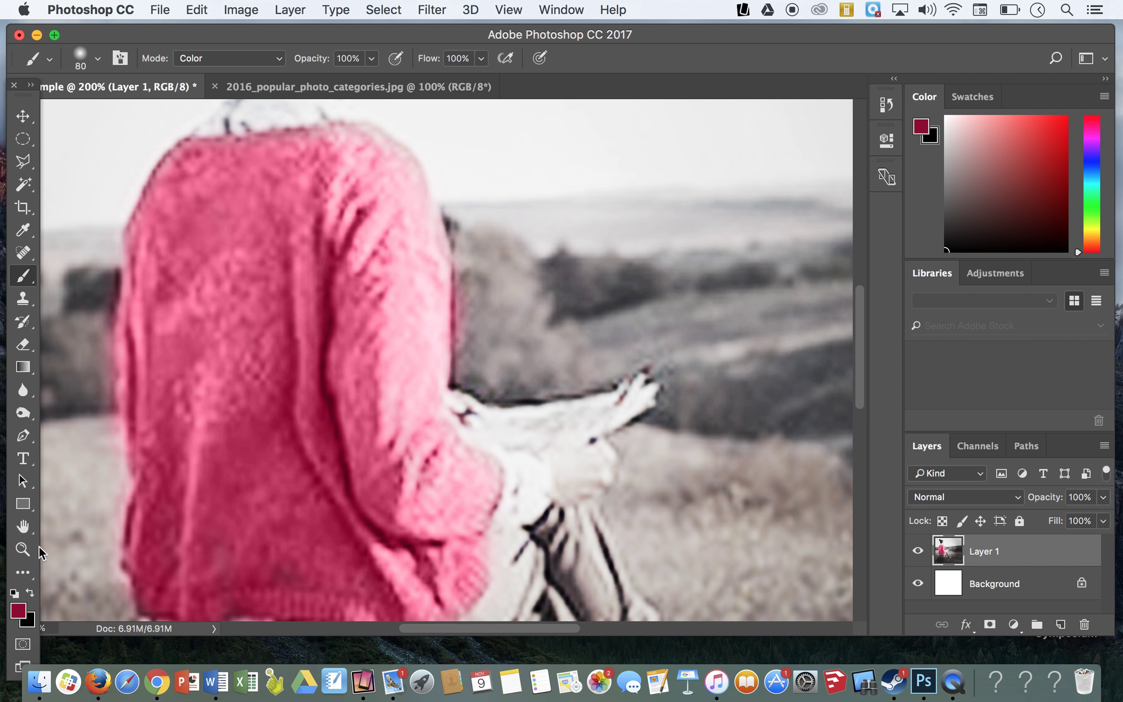
click(23, 549)
click(101, 58)
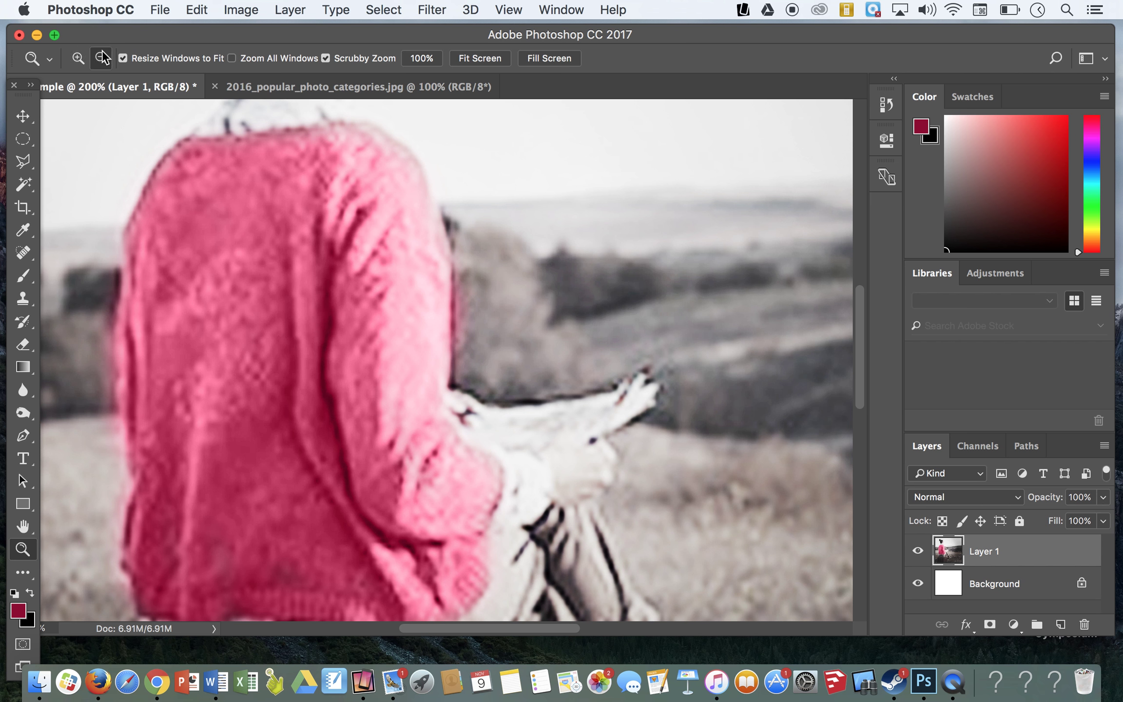
click(314, 246)
click(315, 247)
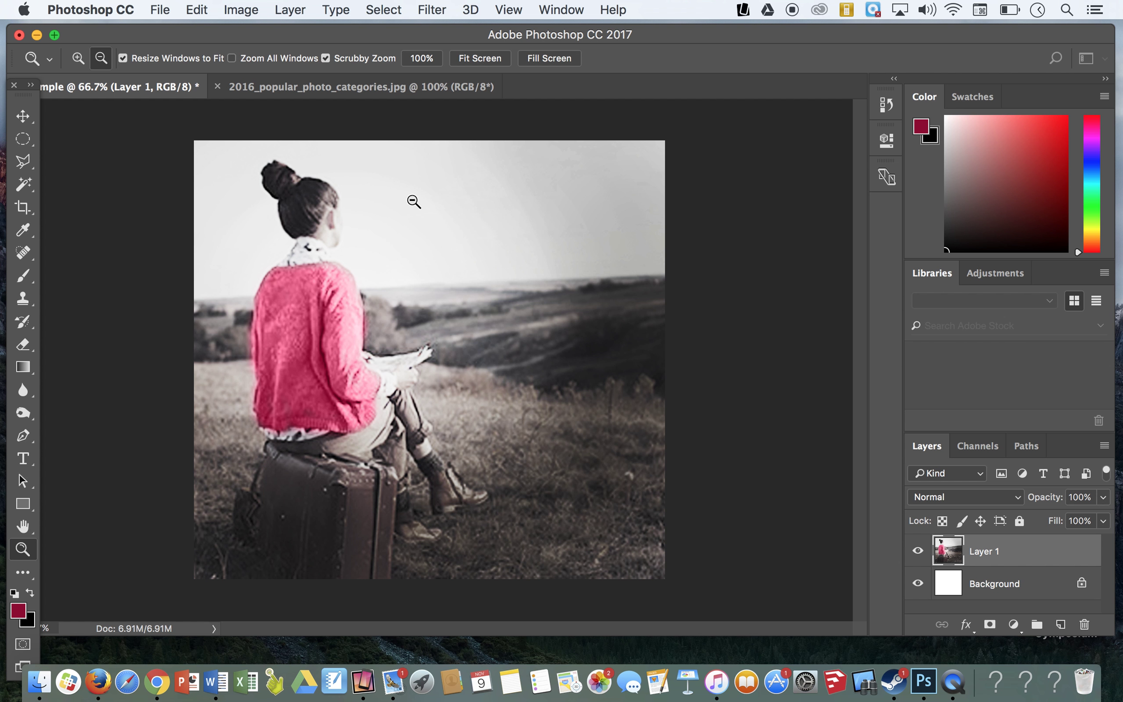
Open lights.jpg from the Desktop folder
click(158, 10)
click(194, 47)
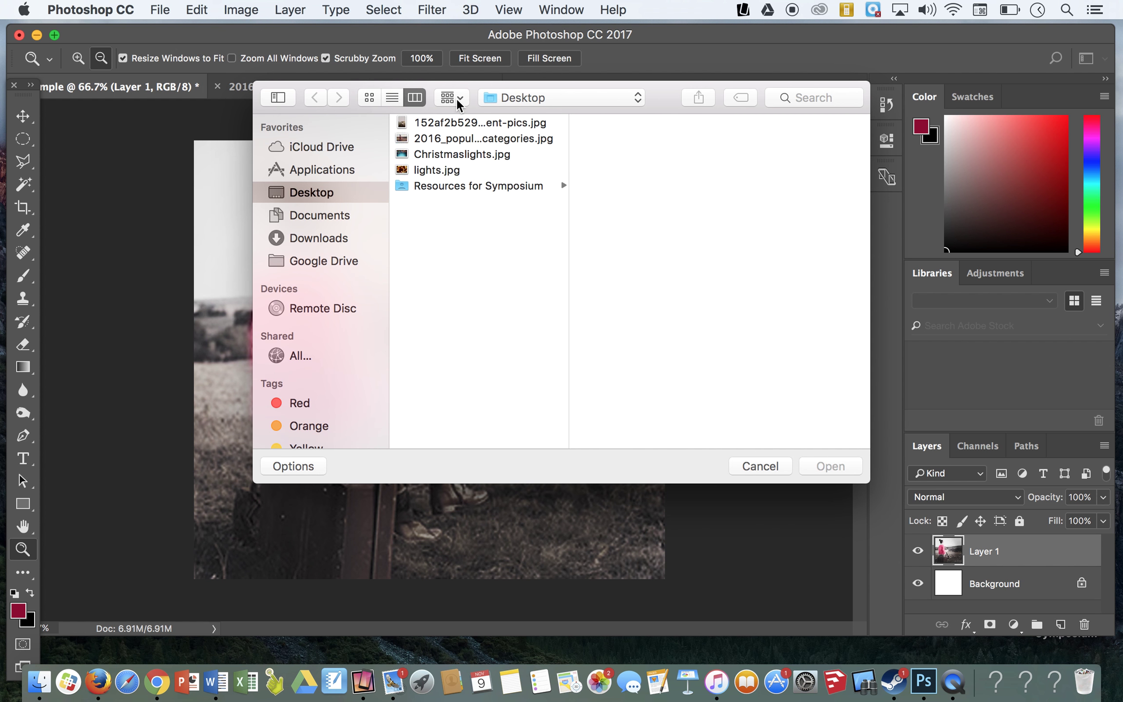
click(449, 170)
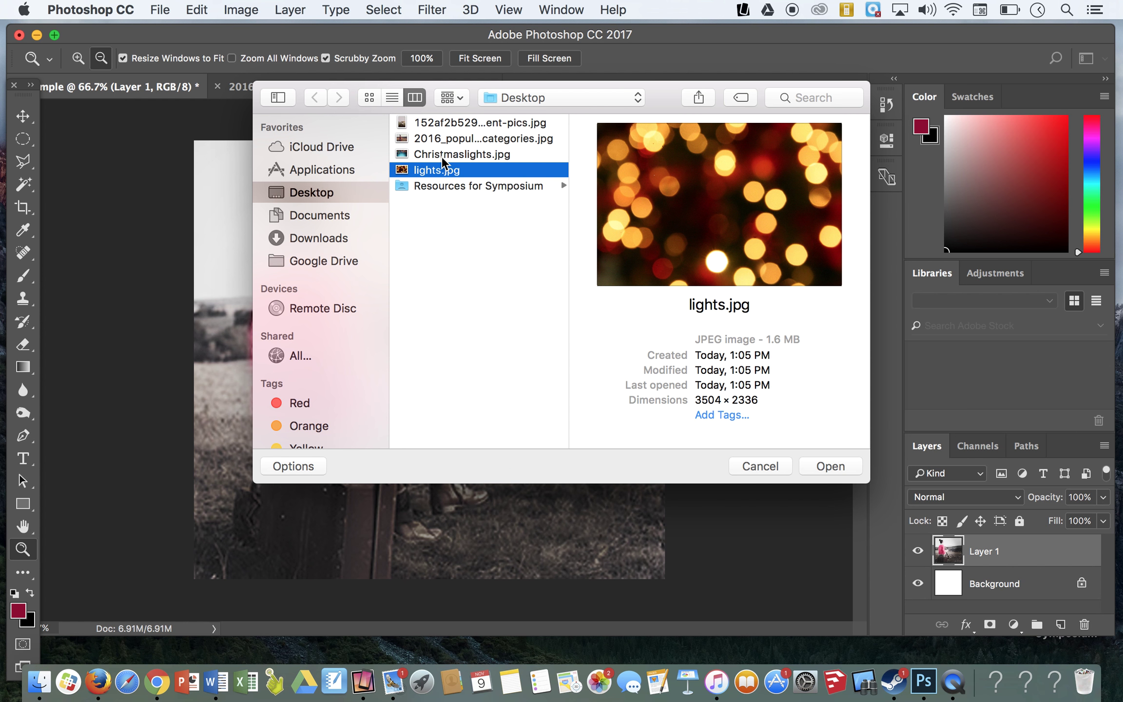
key(Return)
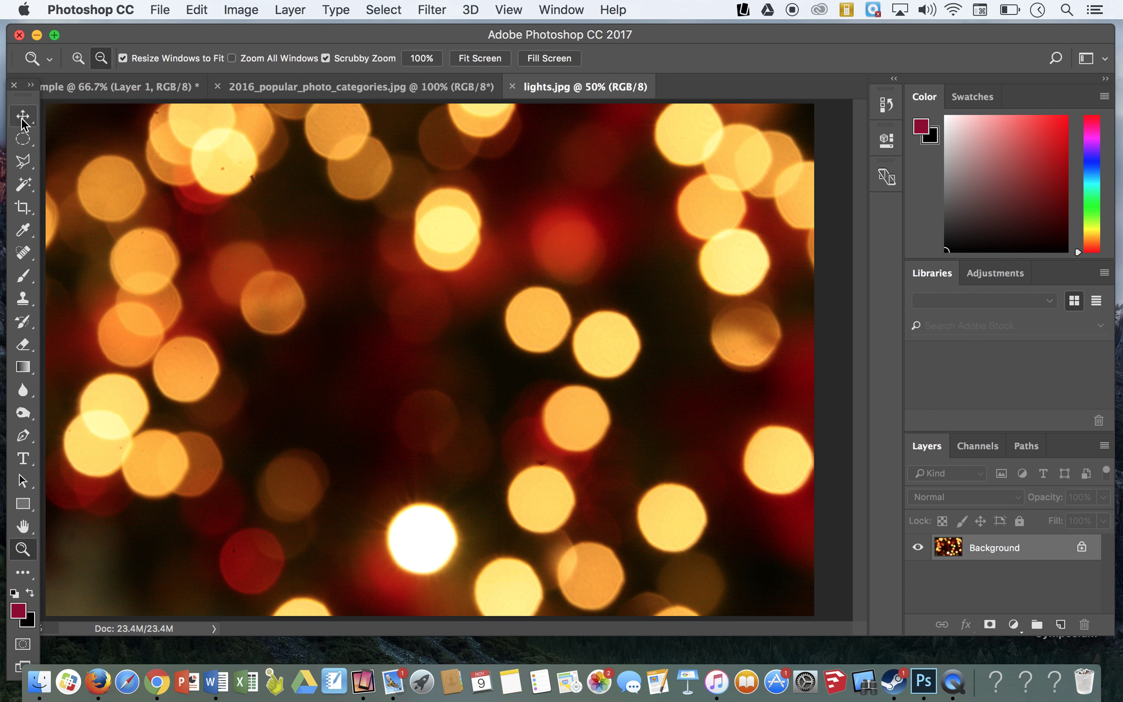
Bring the lights image into the Sample document as a new layer above the photo
drag(159, 146, 143, 142)
key(v)
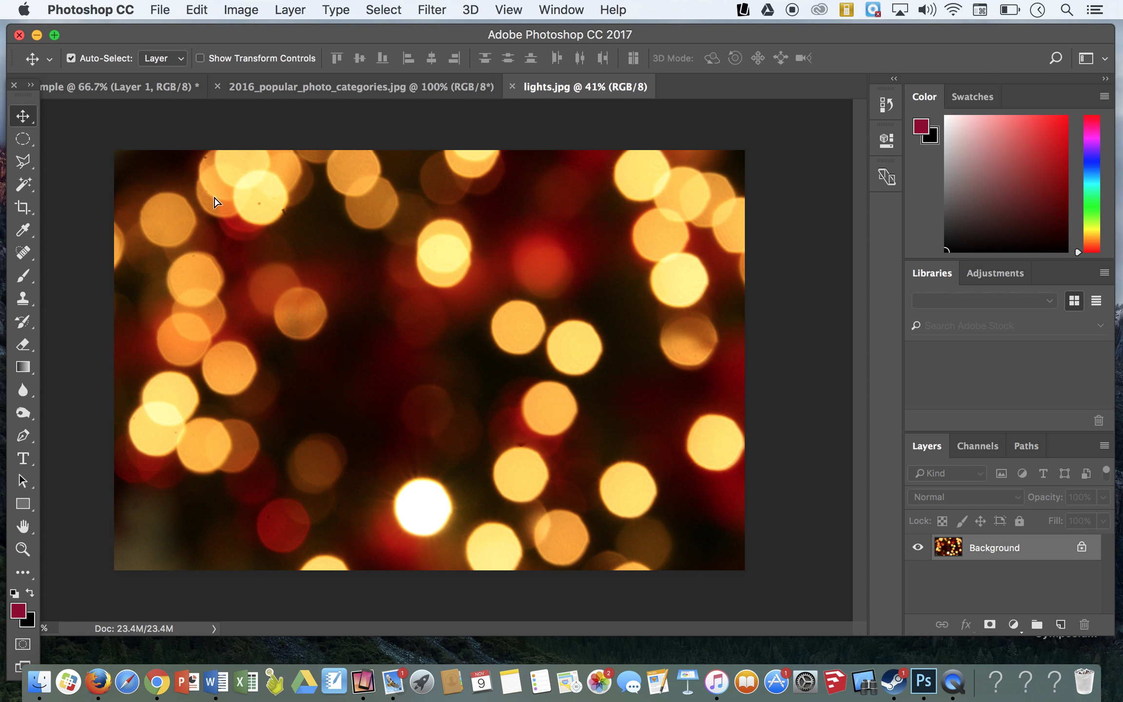
click(110, 92)
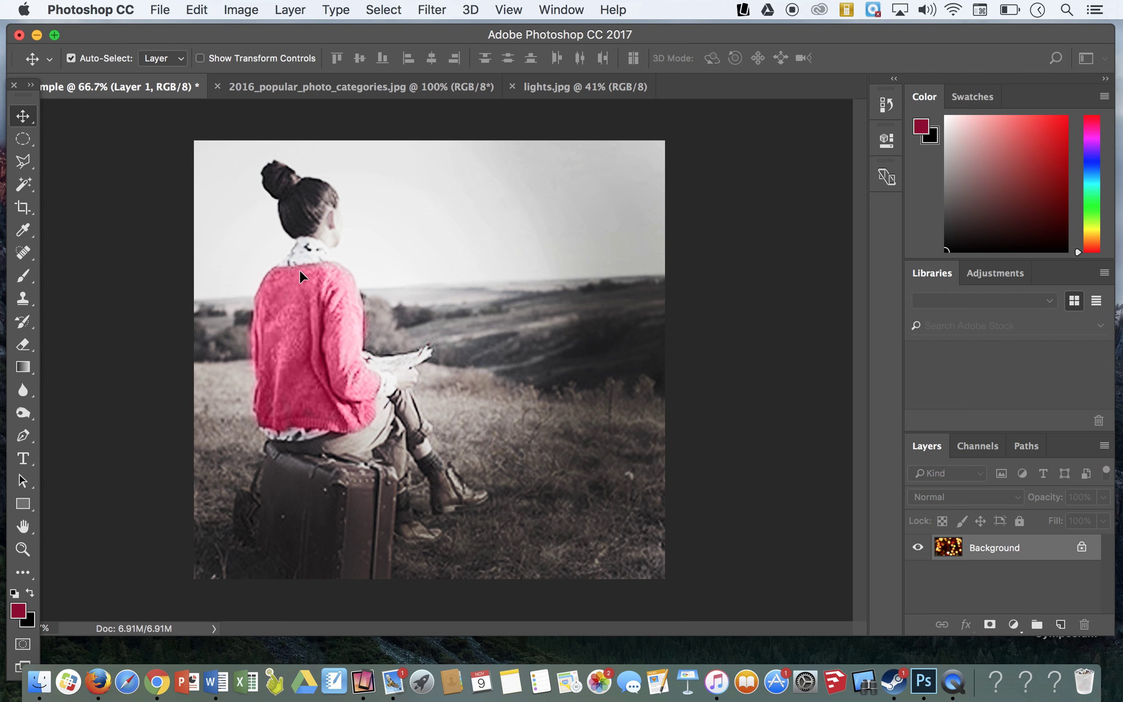
key(super+v)
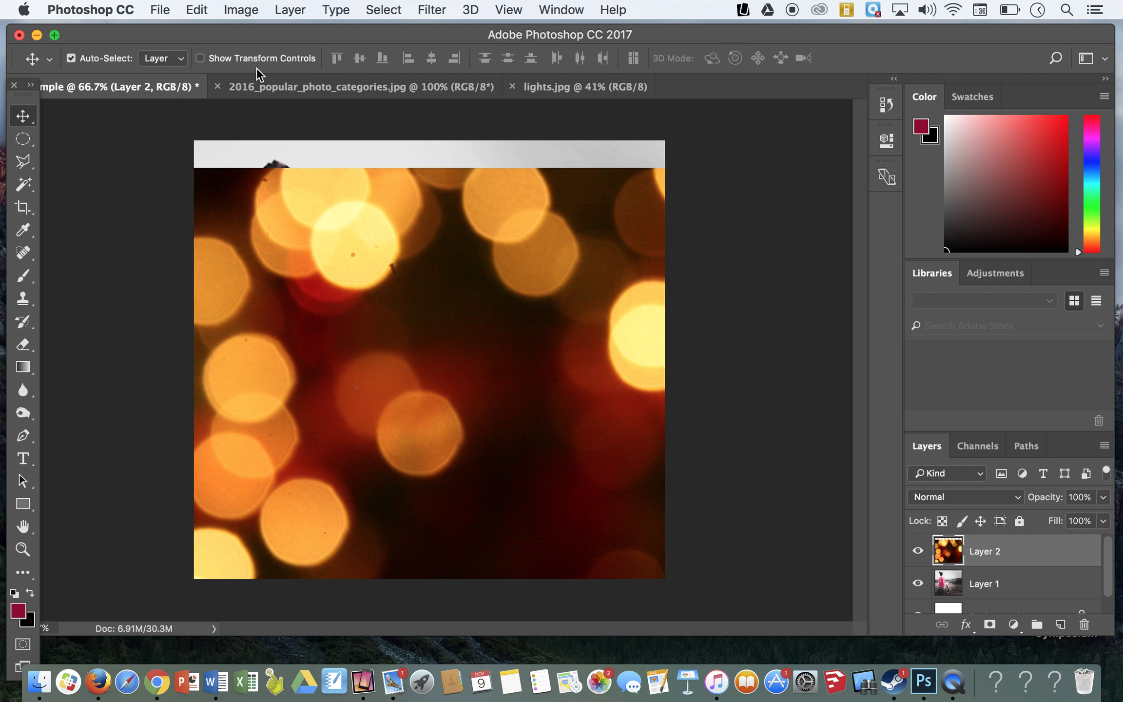
Reposition and scale the lights layer to 50.86% width and 66.48% height so that it covers the whole canvas
drag(256, 259, 352, 234)
click(207, 10)
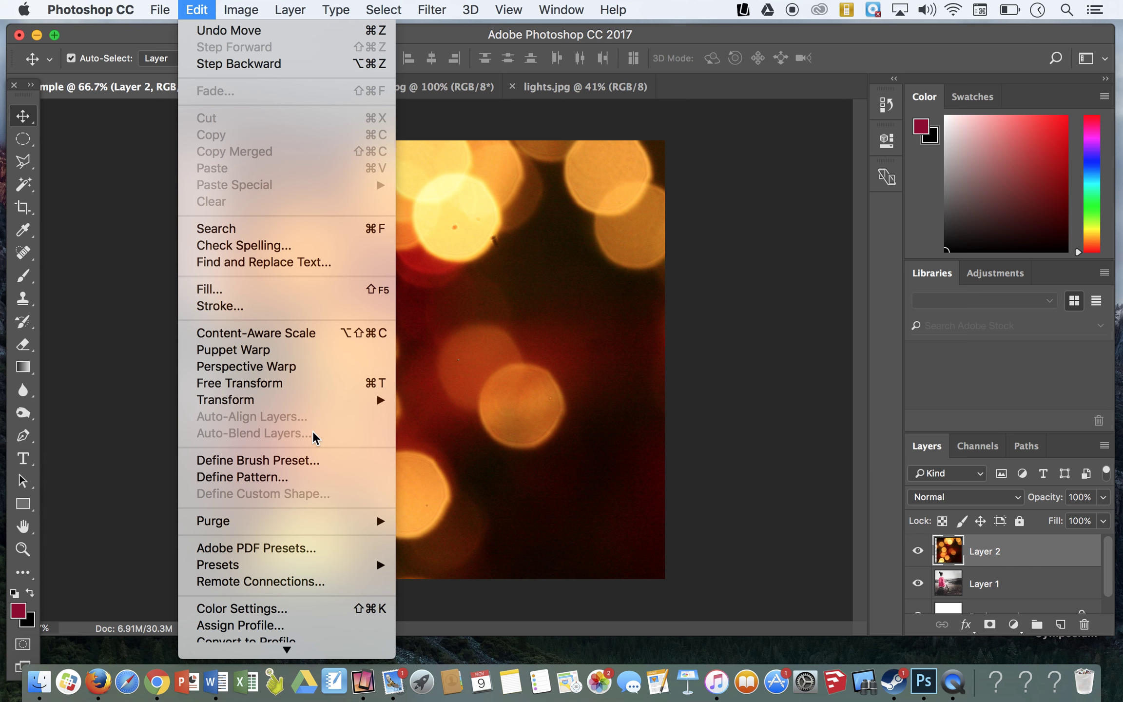
mouse_move(306, 407)
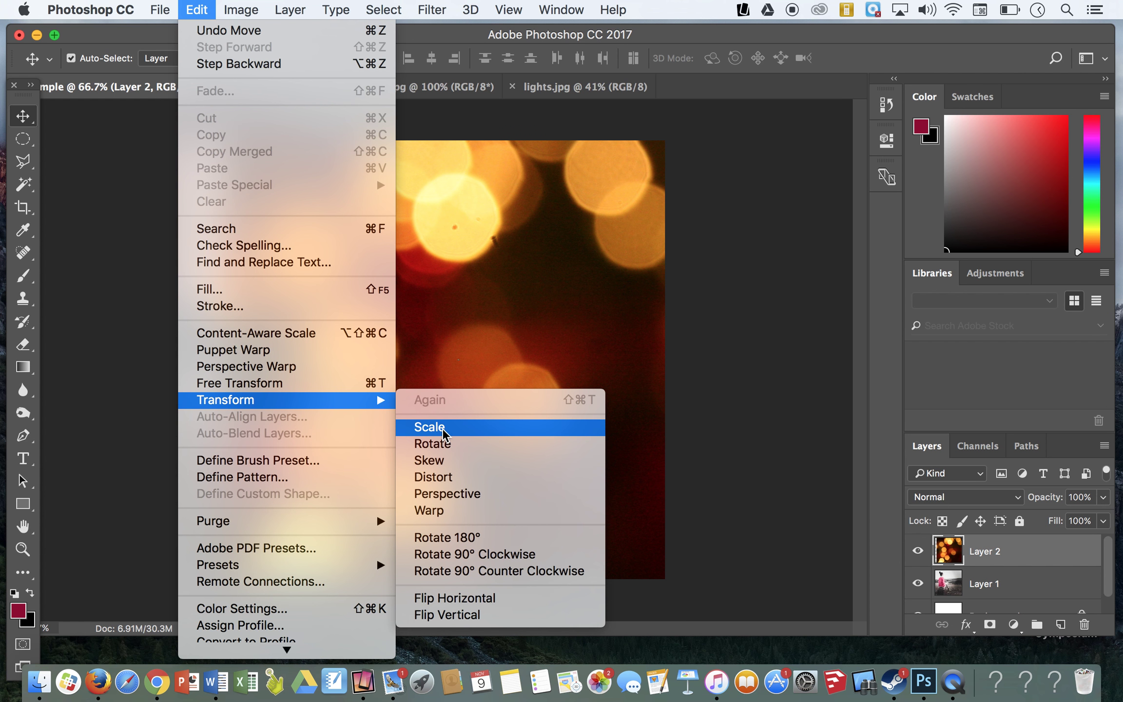
click(429, 427)
drag(222, 137, 457, 293)
drag(533, 326, 254, 184)
drag(178, 150, 441, 283)
drag(497, 334, 342, 259)
drag(422, 530, 429, 588)
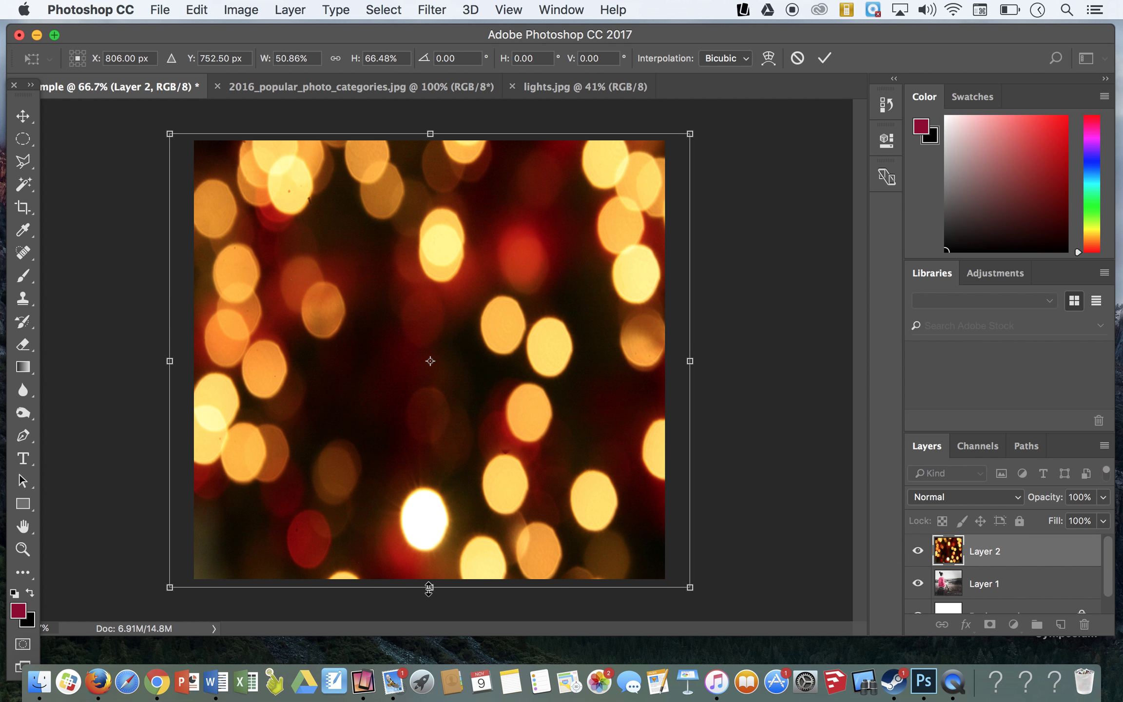
key(Return)
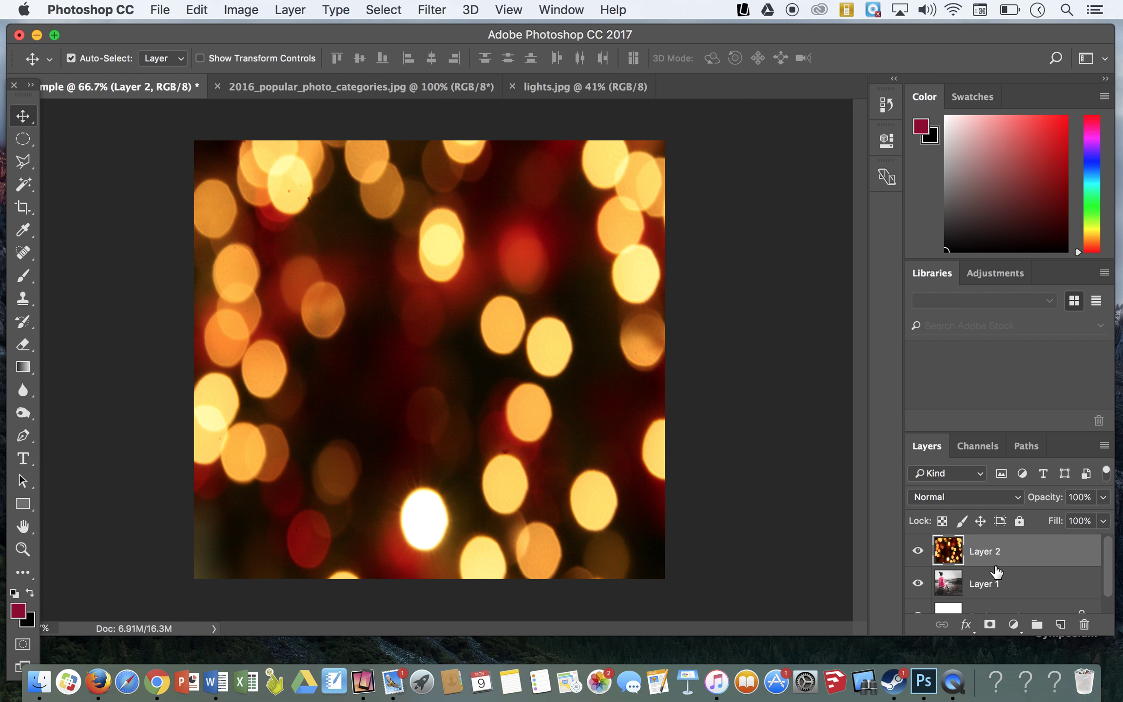
Lower the opacity of the lights layer to 38% so the photo shows through, and make the photo layer active
click(997, 598)
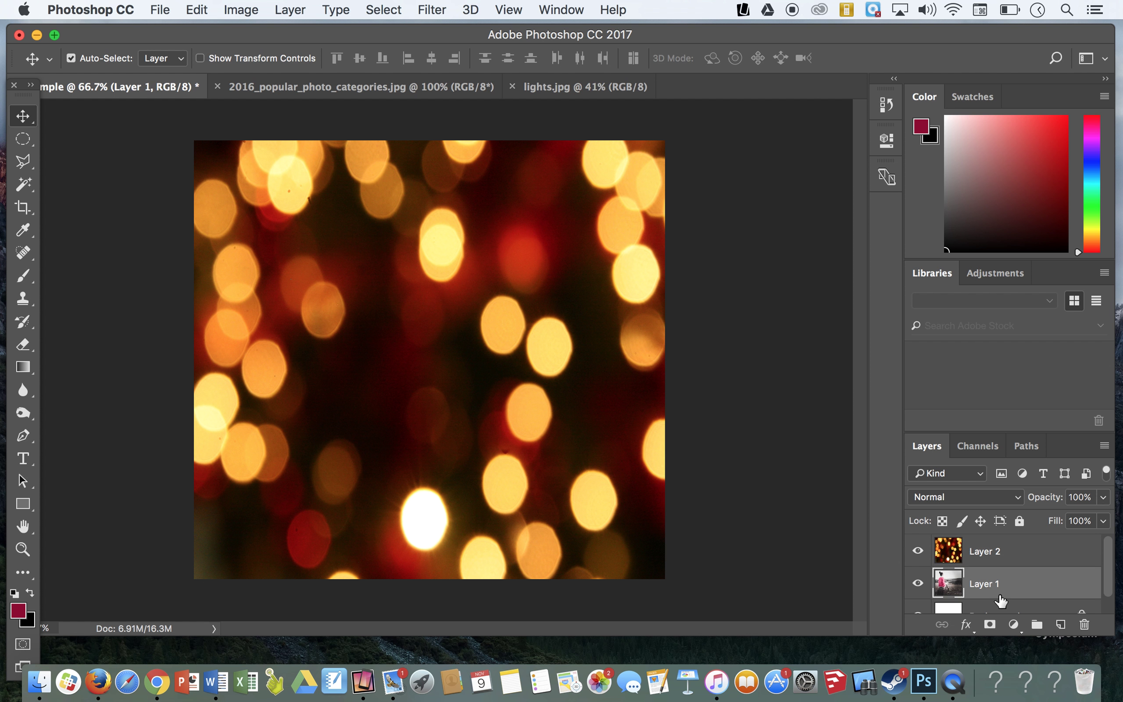
click(1005, 556)
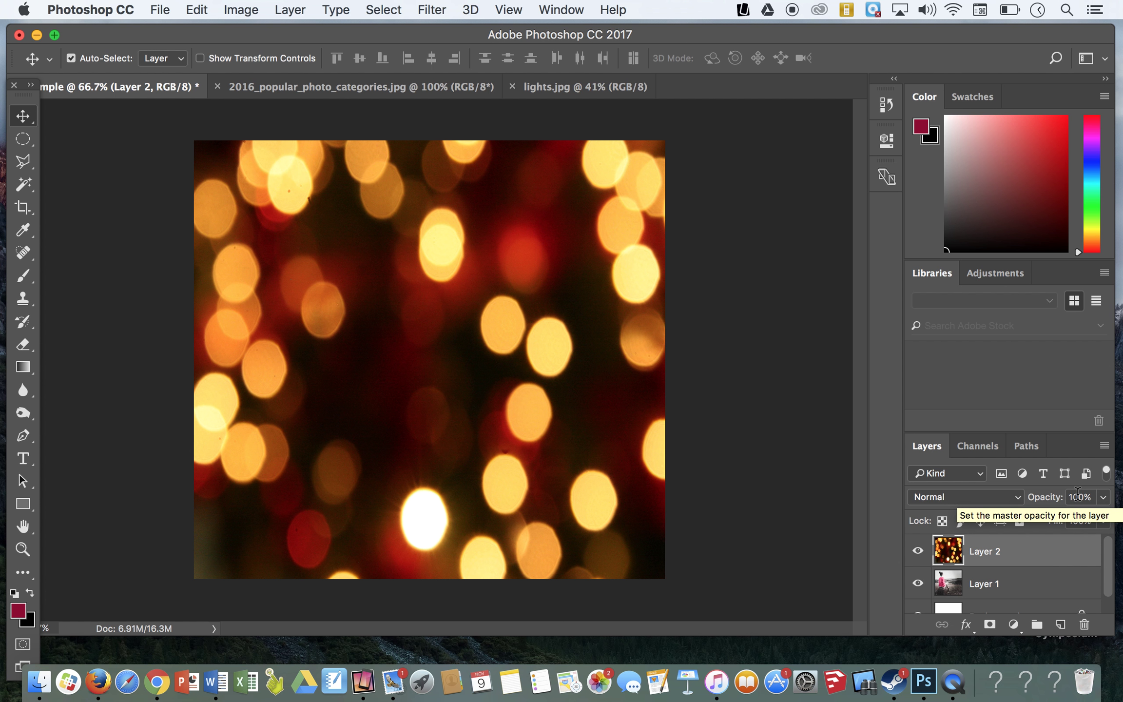
click(1103, 497)
drag(1103, 519, 1099, 521)
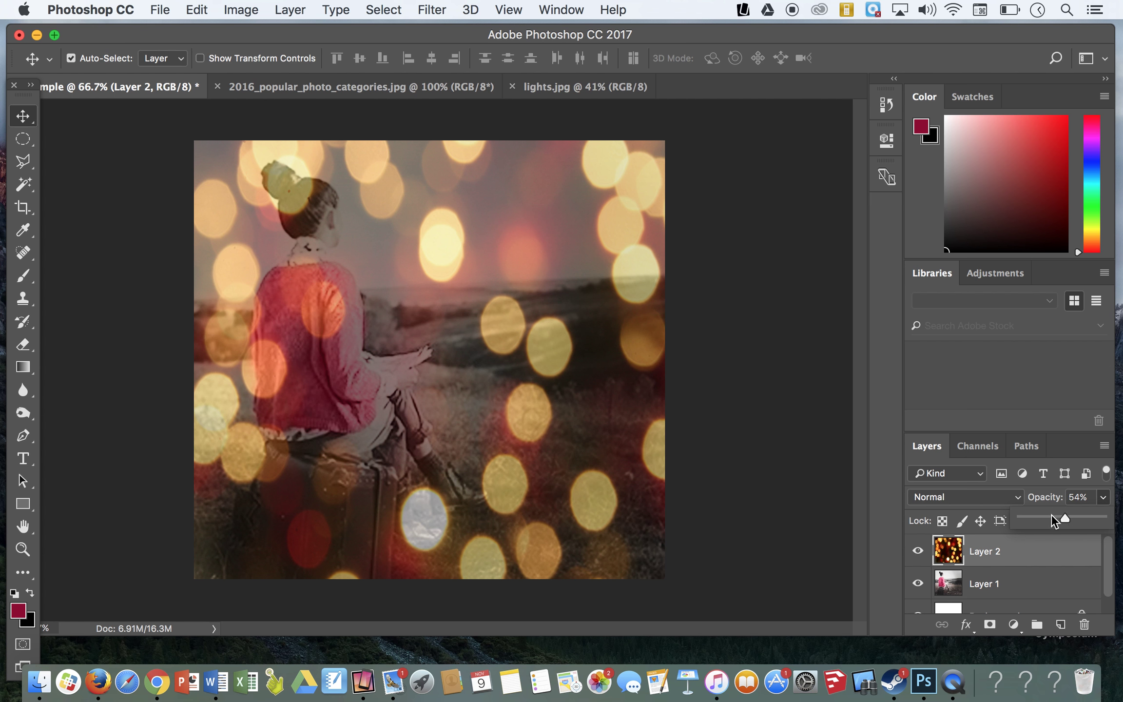
click(1051, 514)
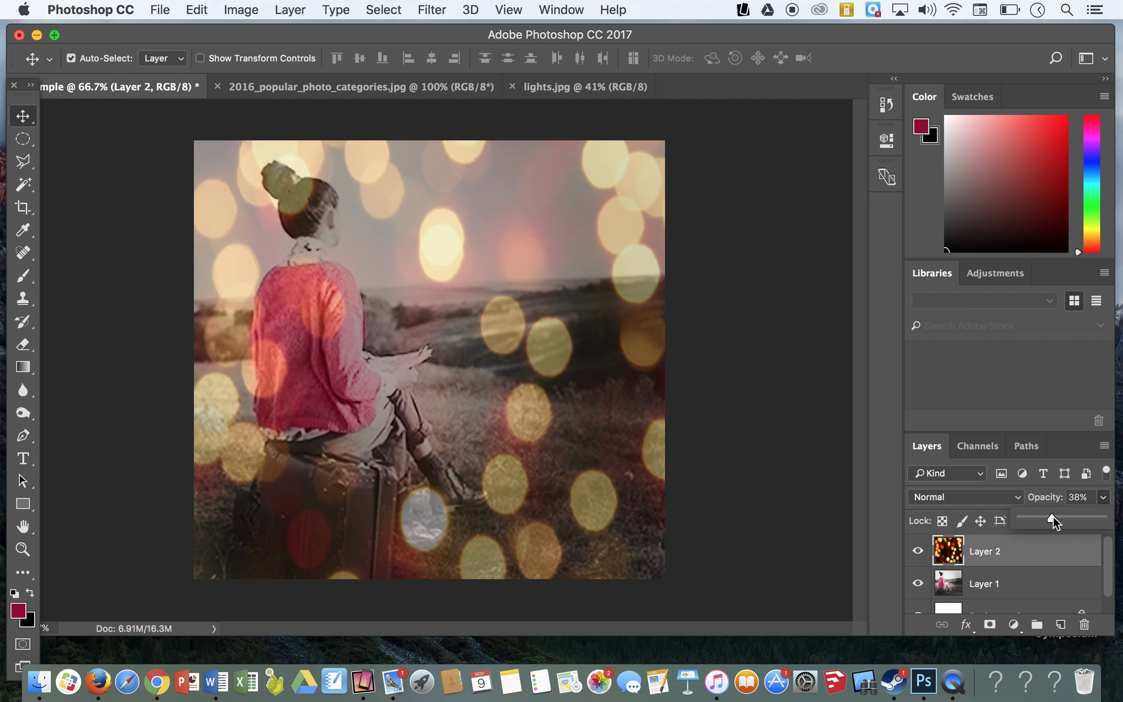
click(1029, 580)
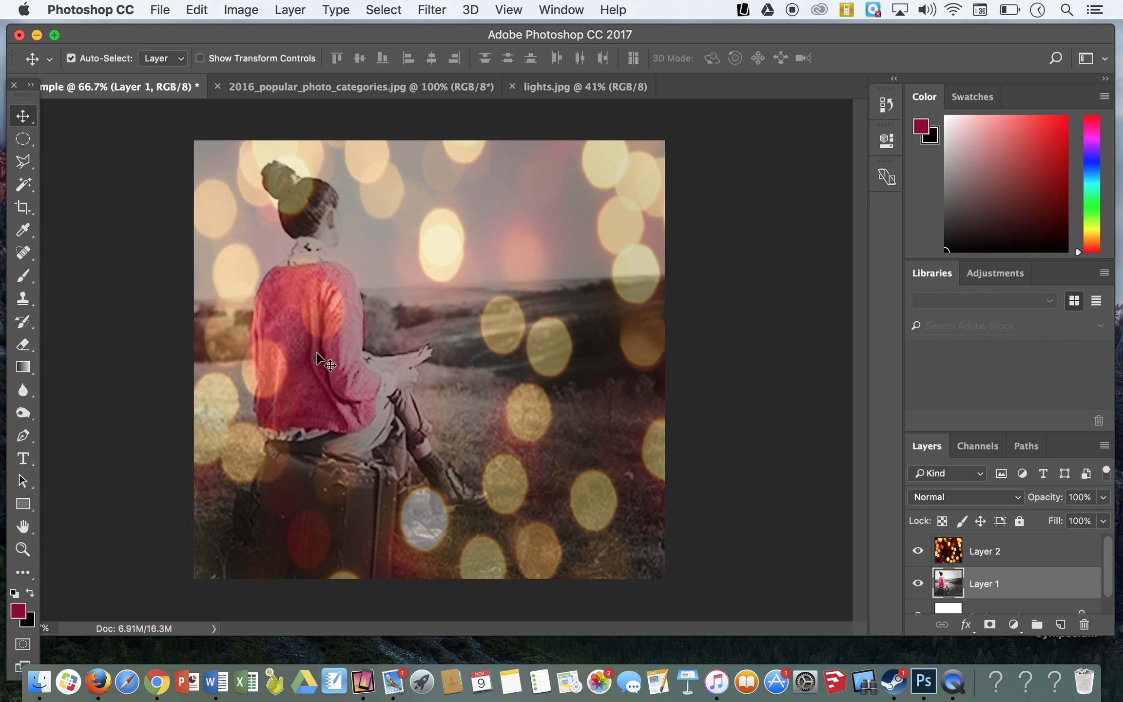
Save a JPEG copy of the composition as Sample.jpg on the Desktop with Maximum quality 10 and Baseline ("Standard") format
click(167, 10)
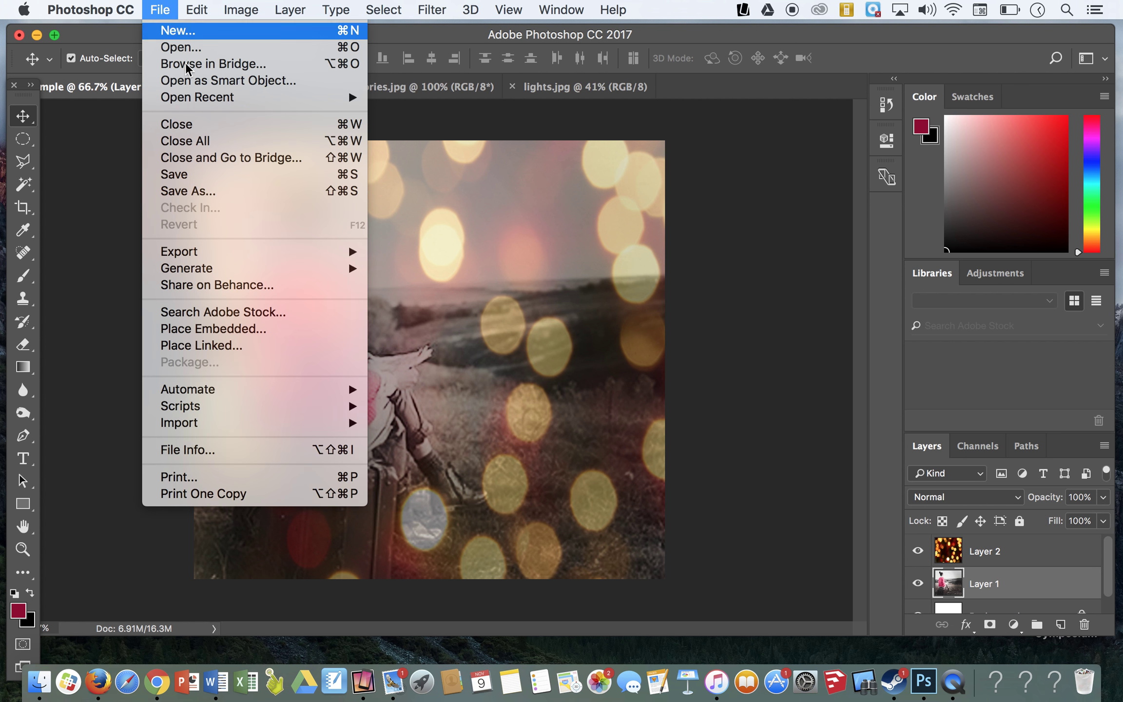
click(207, 177)
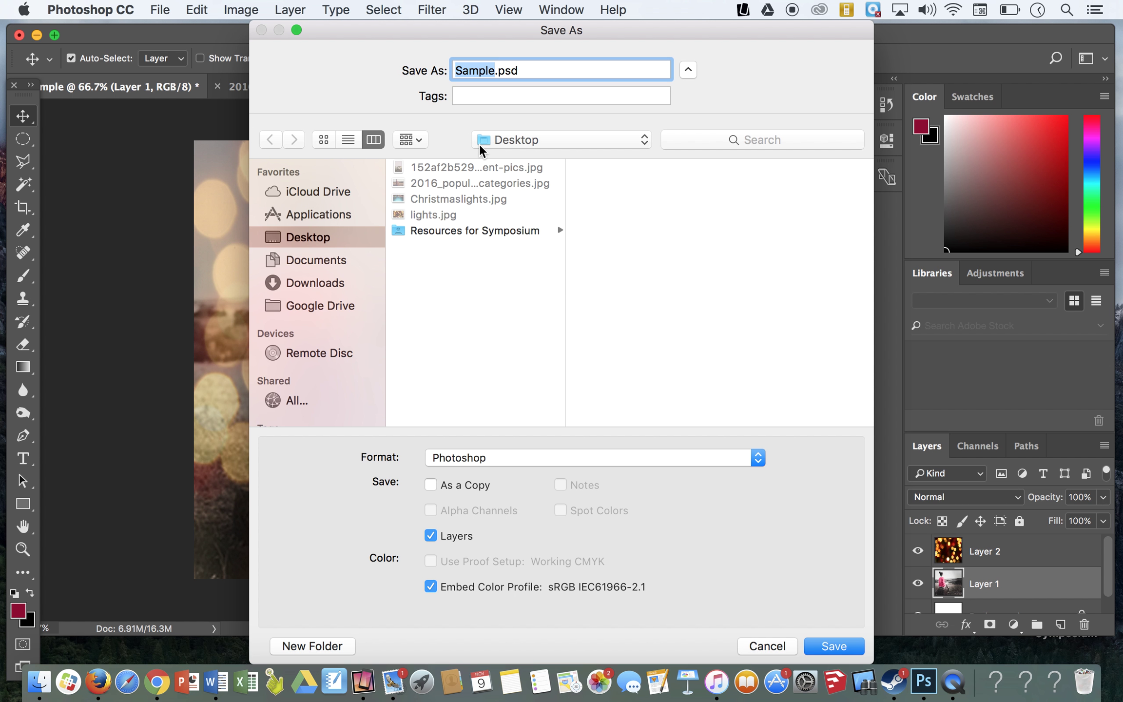
click(451, 458)
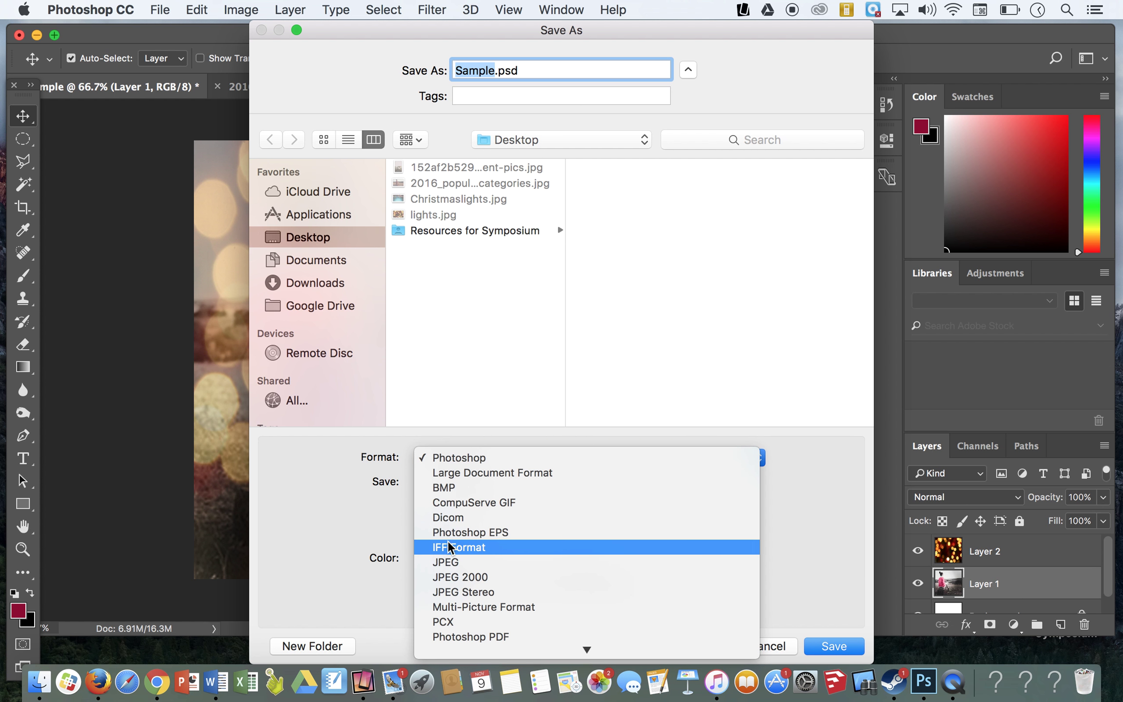
click(467, 562)
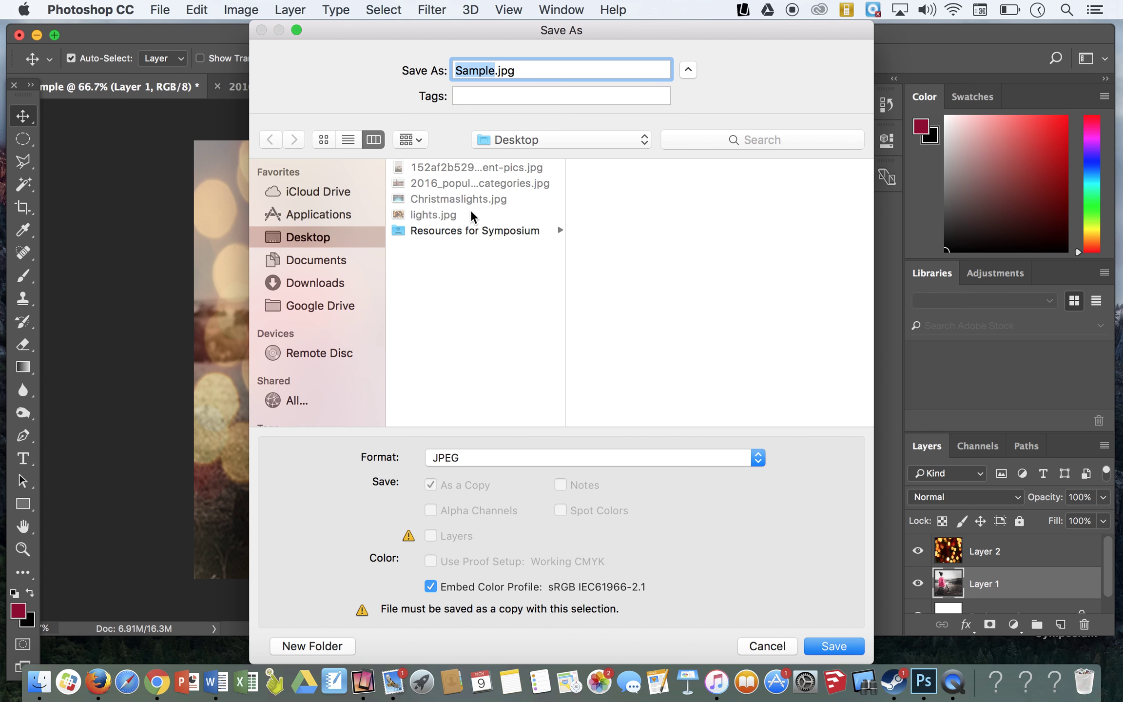
click(847, 650)
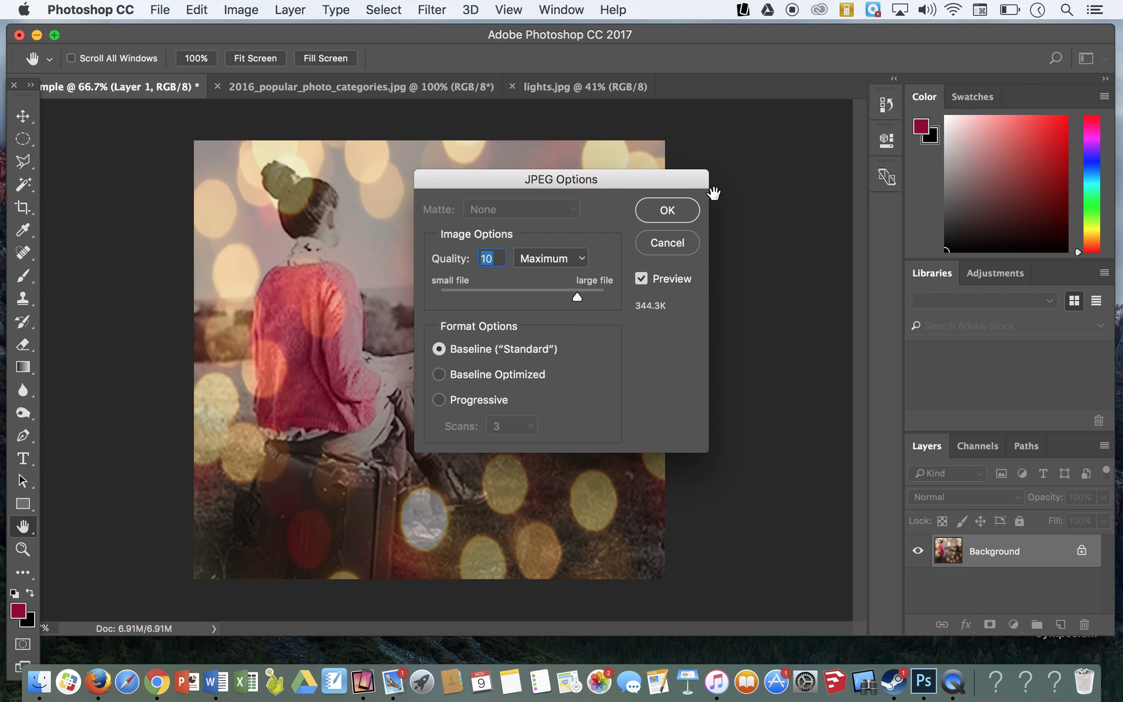
click(667, 211)
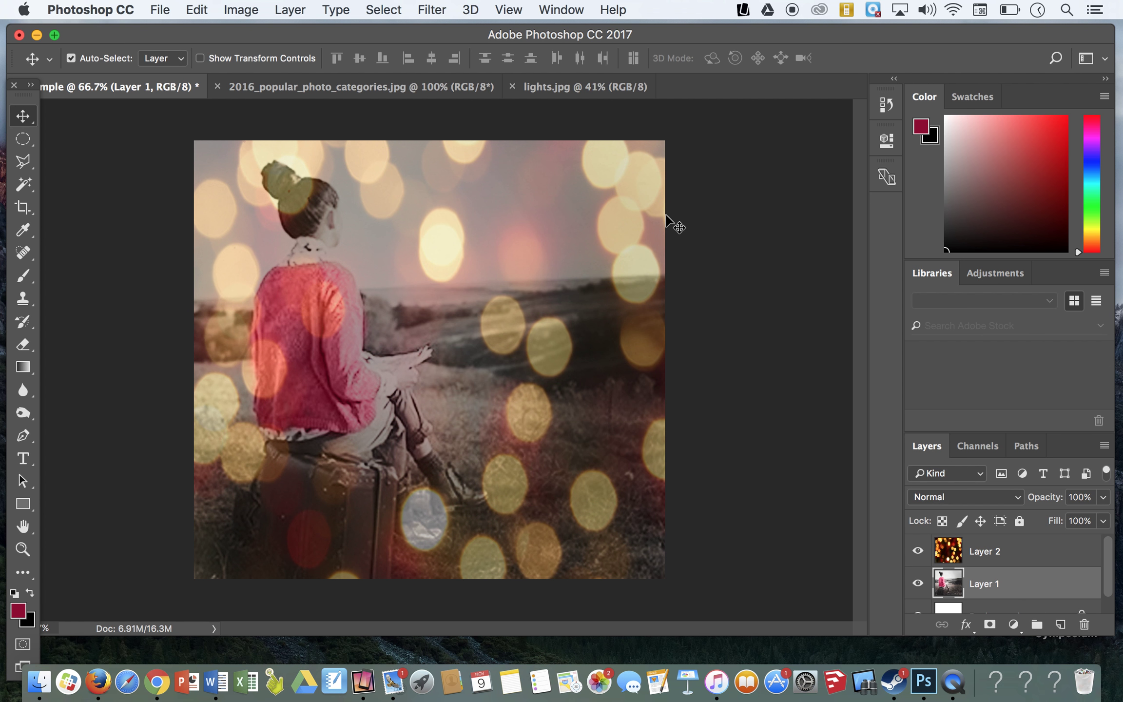
Close the document window and save the layered document as Sample.psd on the Desktop in Photoshop format with Maximize Compatibility on
click(20, 35)
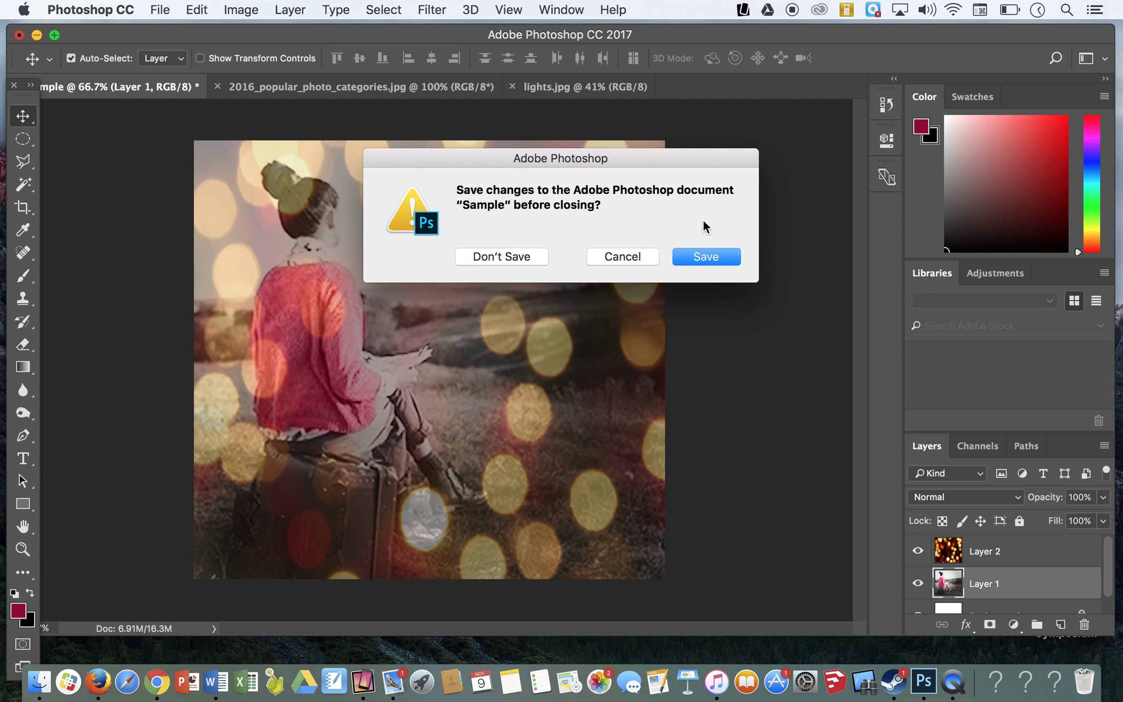
click(699, 257)
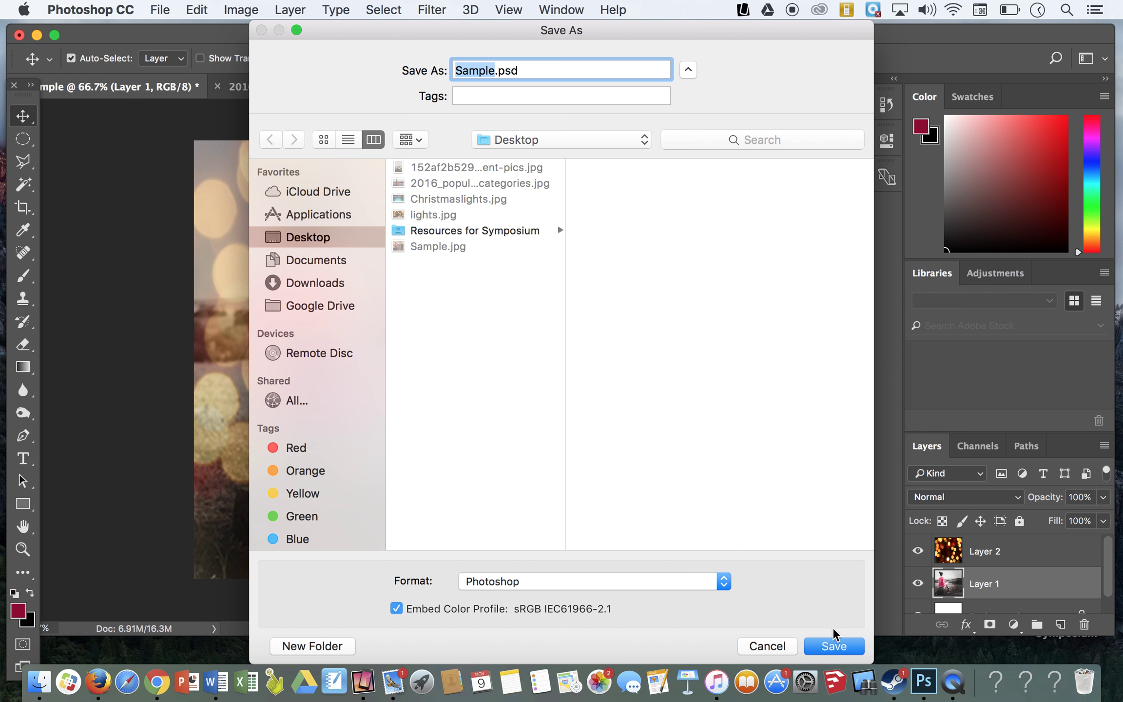
click(835, 646)
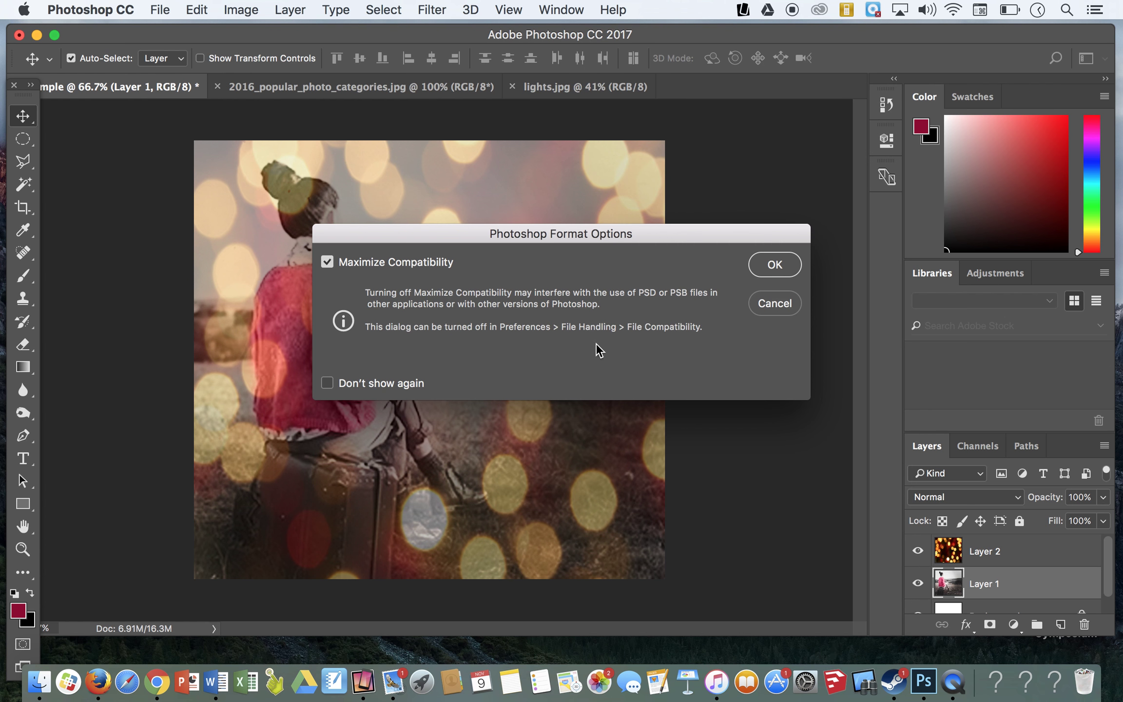
click(776, 265)
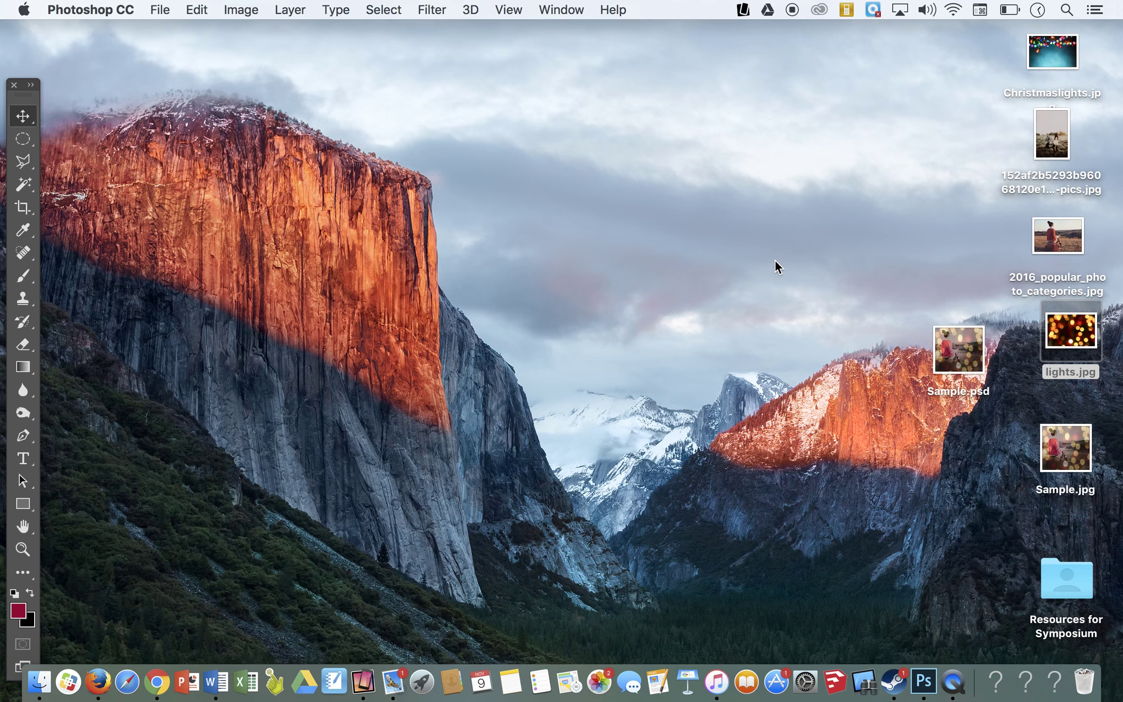
Switch to the desktop, open Sample.jpg in Preview, and reposition and widen its window to view the finished image
click(735, 238)
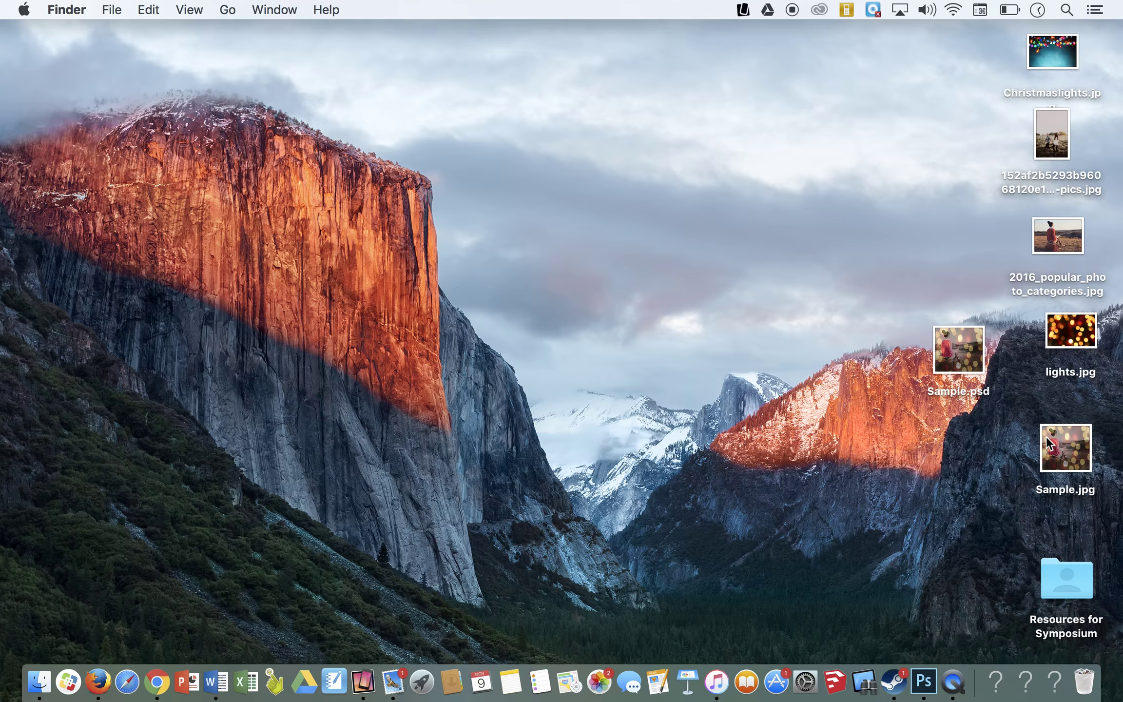
double_click(1069, 447)
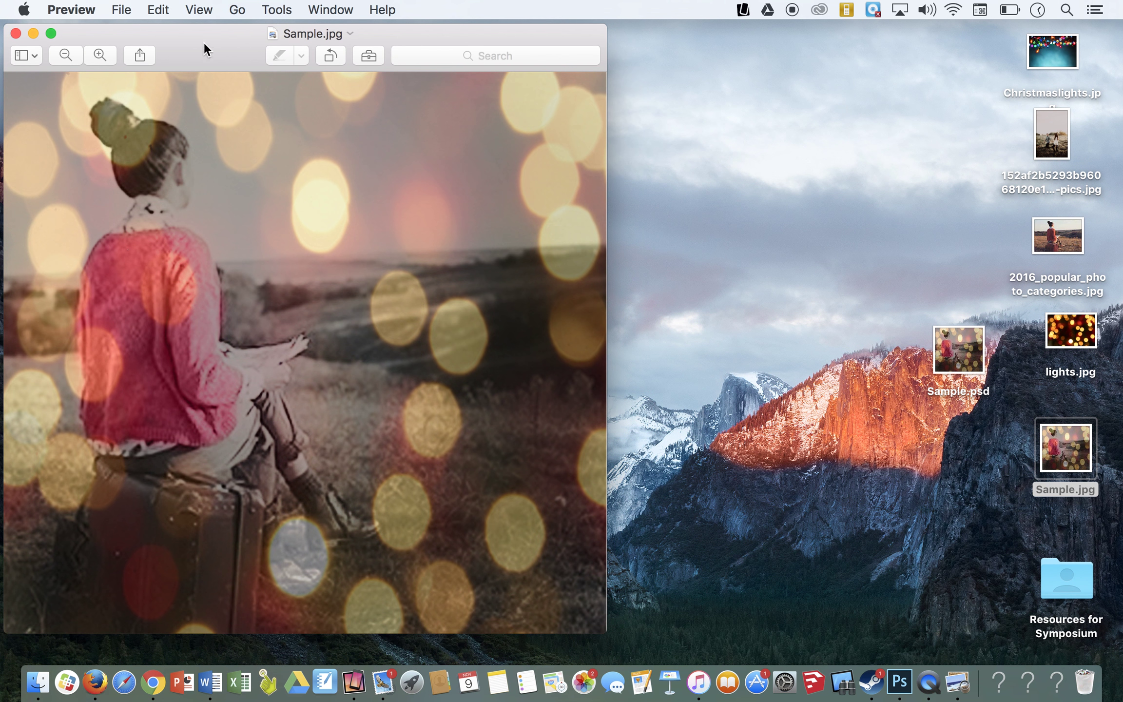
drag(204, 44, 278, 44)
drag(680, 630, 903, 619)
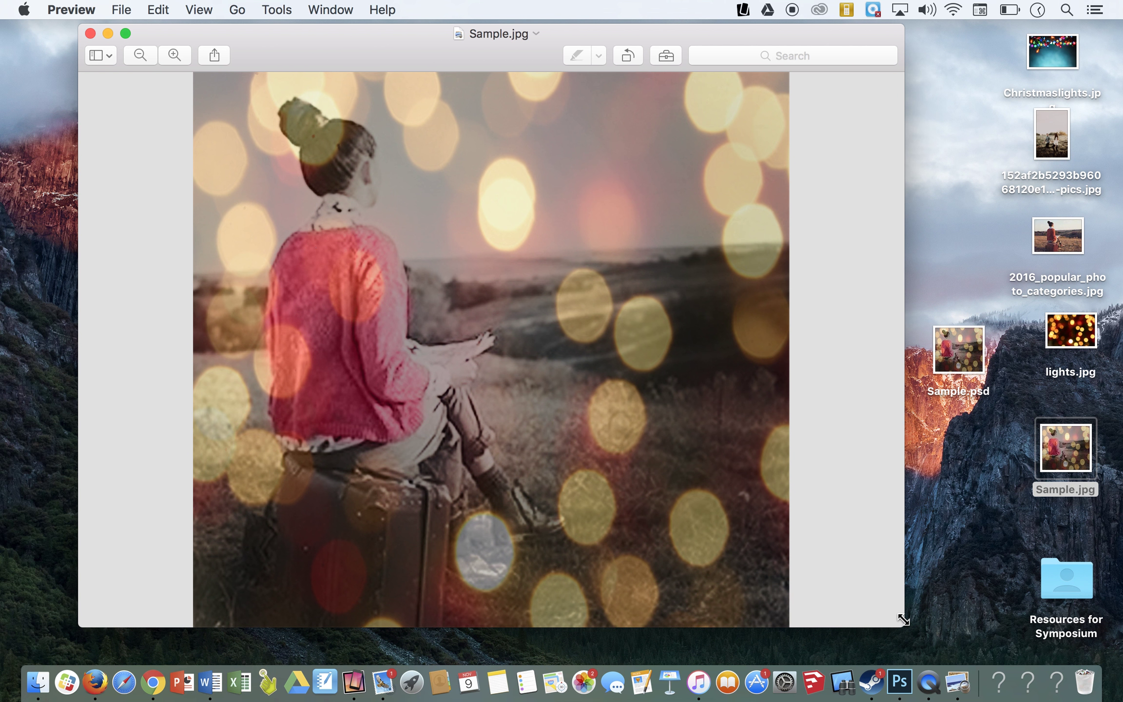